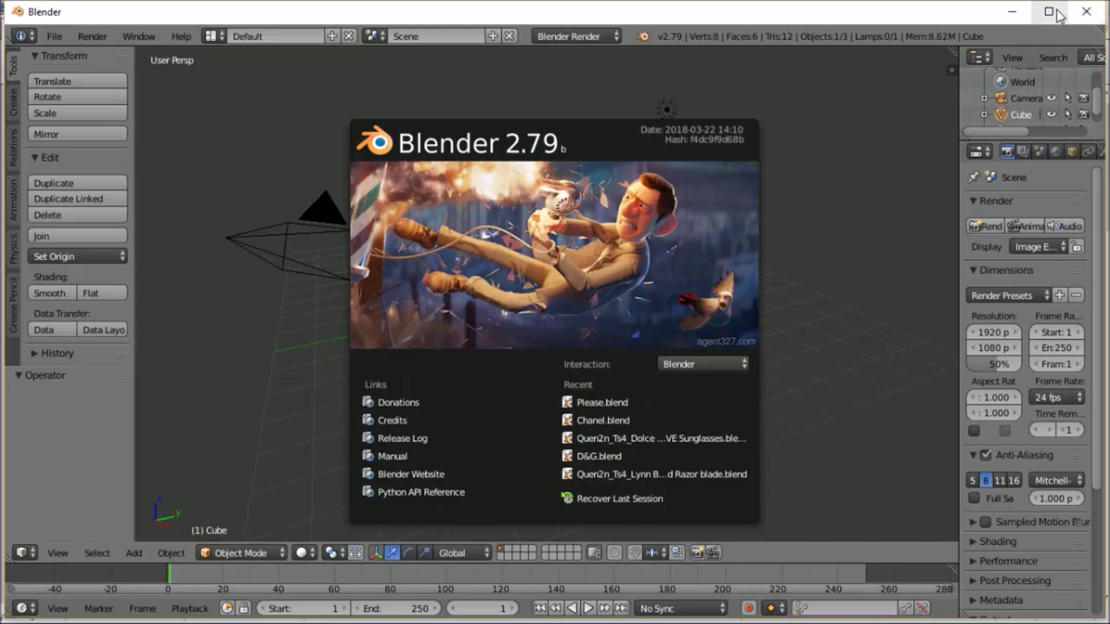
Step: Maximize Blender, dismiss the splash screen and delete the default cube
left_click(1051, 11)
left_click(858, 65)
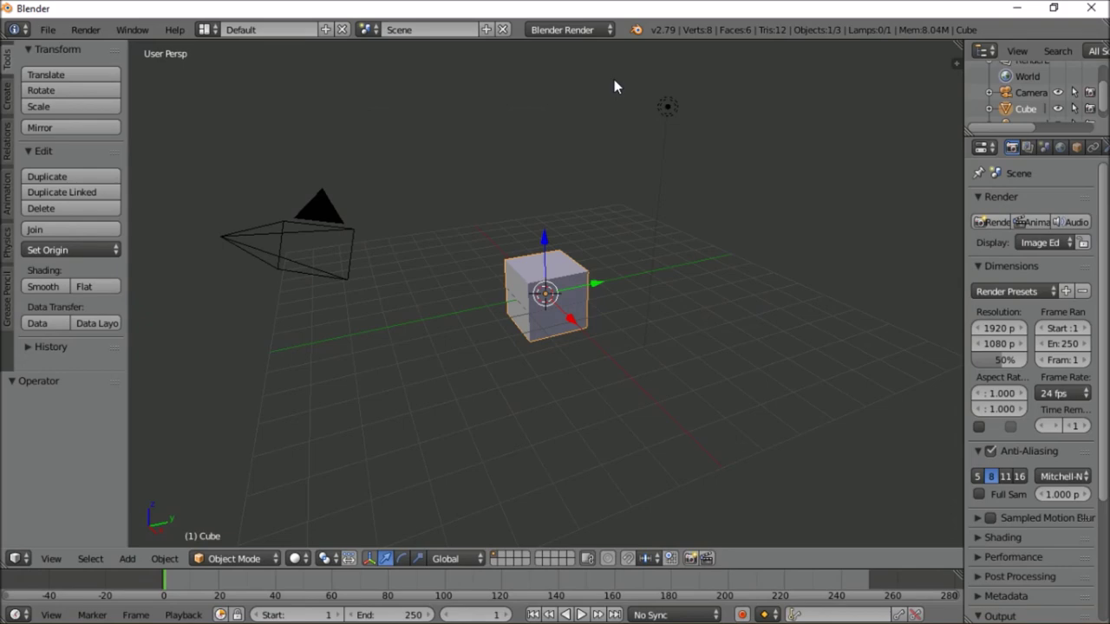
key("KP_1")
key("s")
left_click(649, 164)
key("x")
key("Return")
left_click(6, 97)
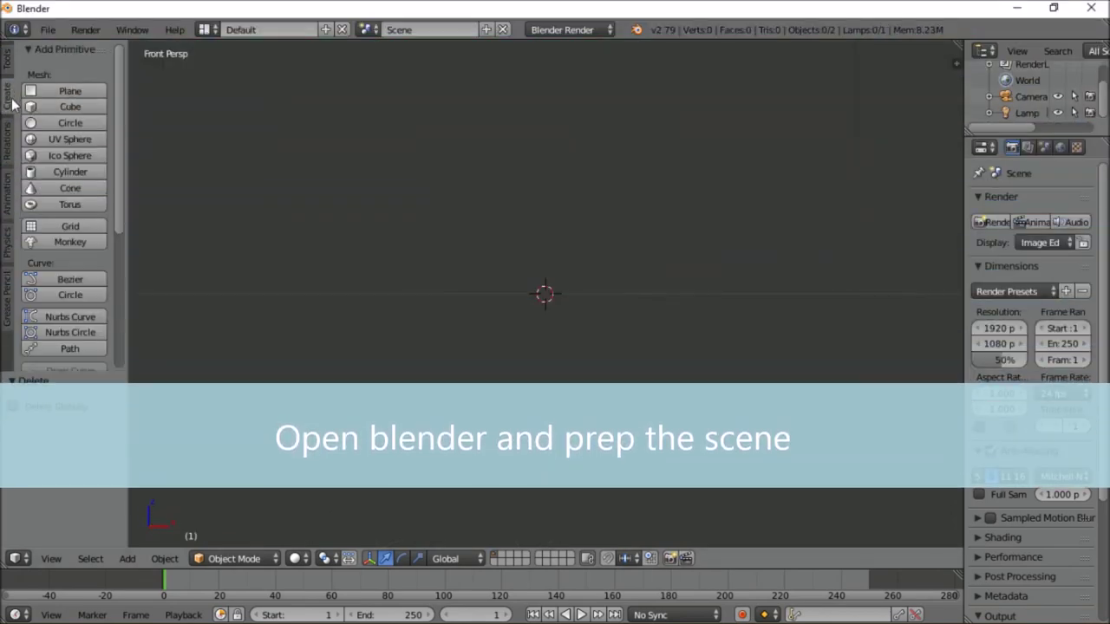
Step: Add a plane and stand it upright with a 90° rotation around X
left_click(65, 90)
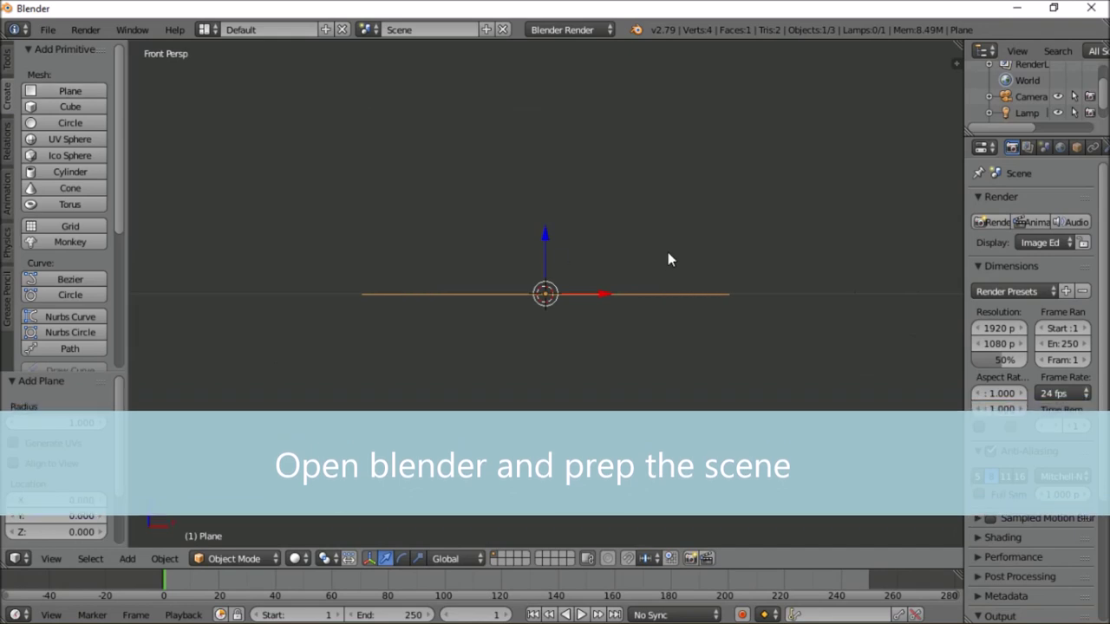
key("r")
key("x")
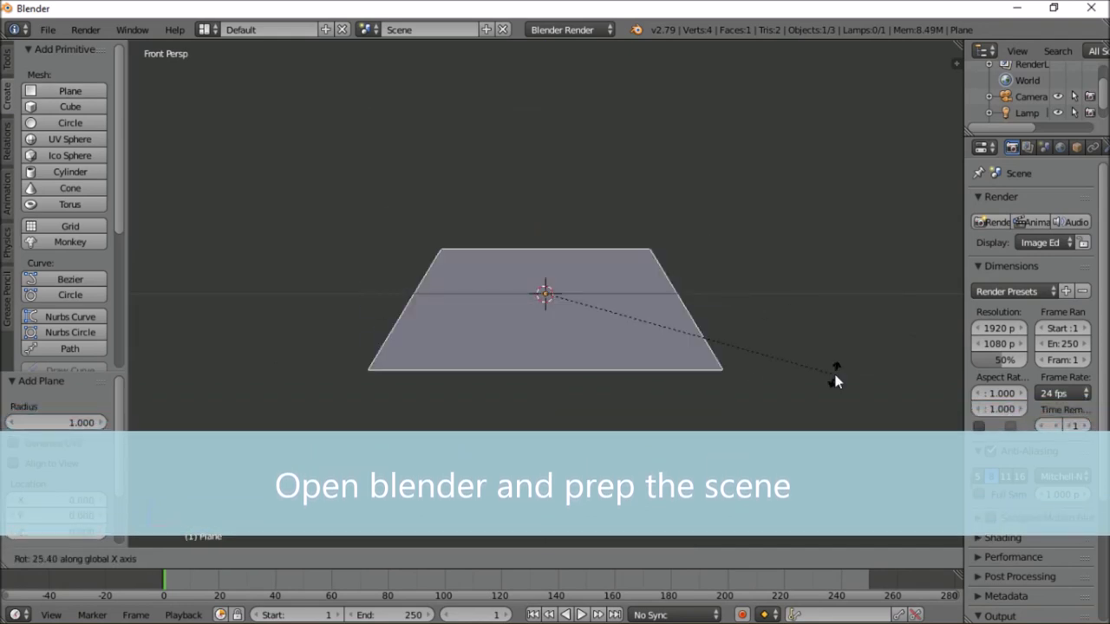
type("90")
key("Return")
scroll(828, 377, "down", 3)
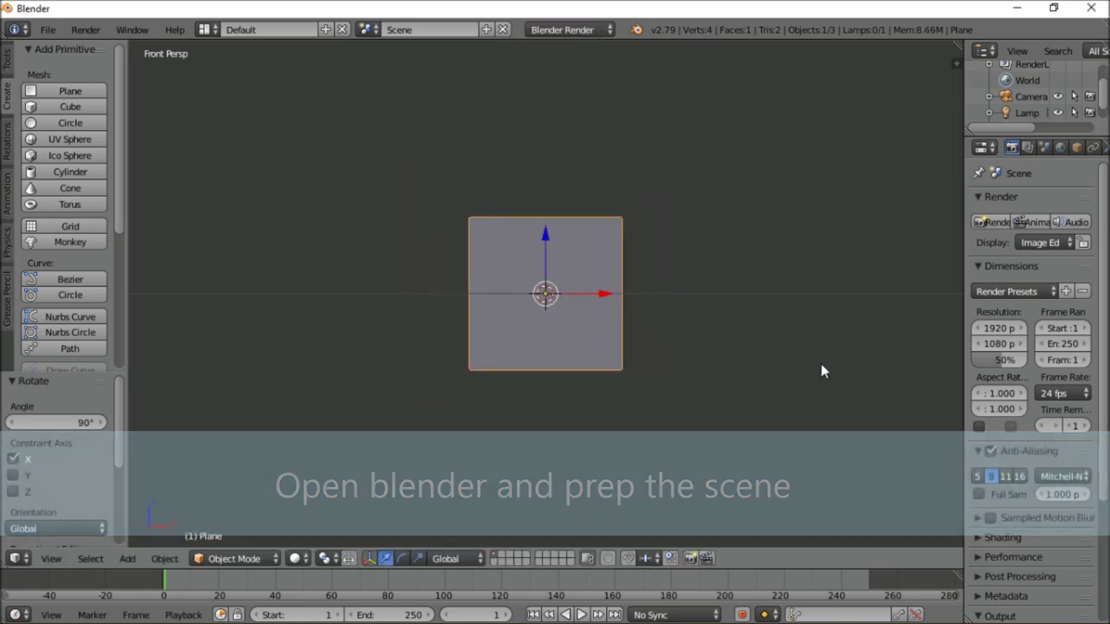
Step: Raise the plane along Z in edit mode and switch to an orthographic front view
key("Tab")
key("g")
key("z")
key("Return")
key("KP_5")
Step: Split the viewport and show the Queen-759x500.jpg photo in a left-hand UV/Image Editor
left_click(15, 559)
left_click(64, 432)
key("alt+o")
double_click(248, 191)
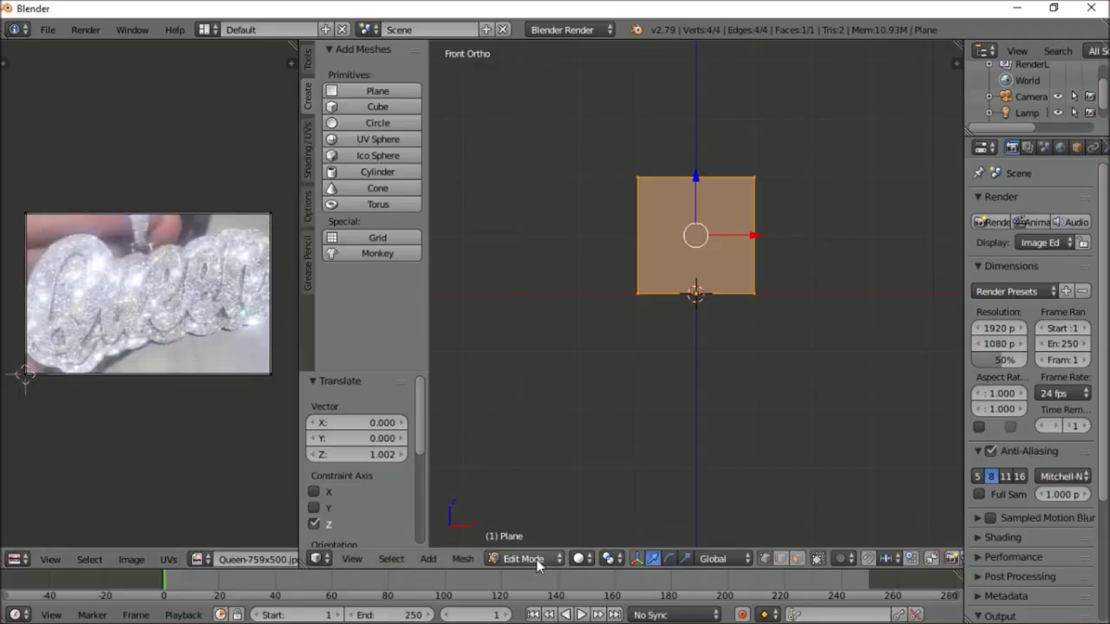
left_click(1060, 147)
scroll(791, 161, "down", 2)
key("Tab")
Step: Duplicate the lamp several times, spreading the copies along X and Y around the scene
right_click(792, 161)
key("g")
key("x")
key("Return")
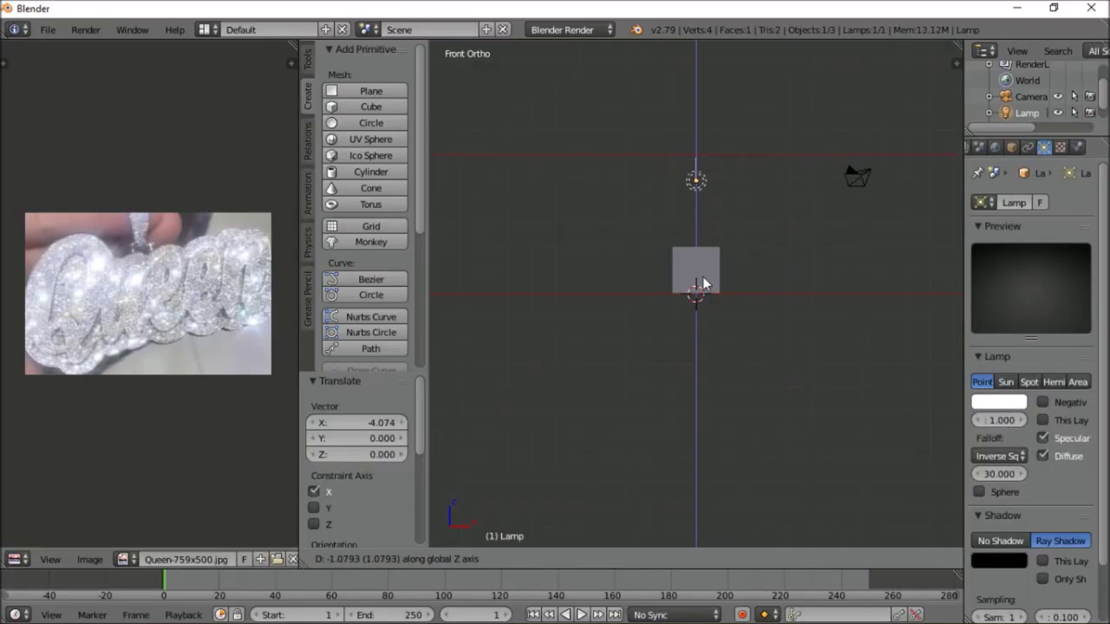
middle_click_drag(711, 223, 477, 469)
key("shift+d")
key("y")
left_click(630, 410)
middle_click_drag(490, 507, 704, 274)
key("shift+d")
key("y")
left_click(704, 274)
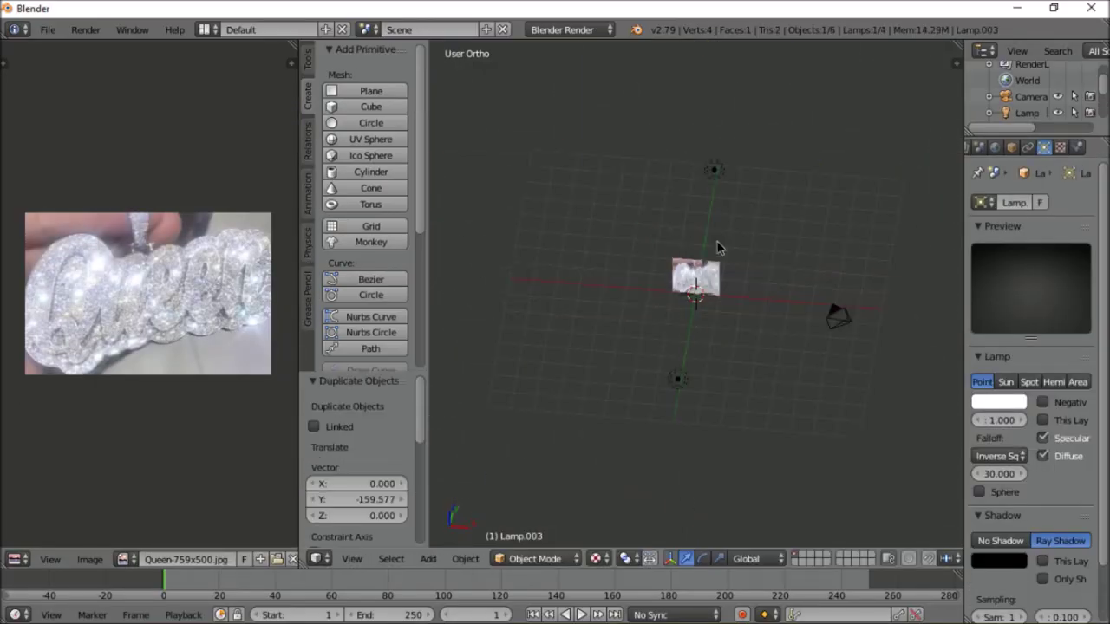
Step: Unwrap the reference plane from the front view and scale its UVs to fit the photo
left_click_drag(1067, 137, 1040, 366)
left_click(1026, 217)
key("KP_1")
key("Tab")
key("u")
key("a")
key("s")
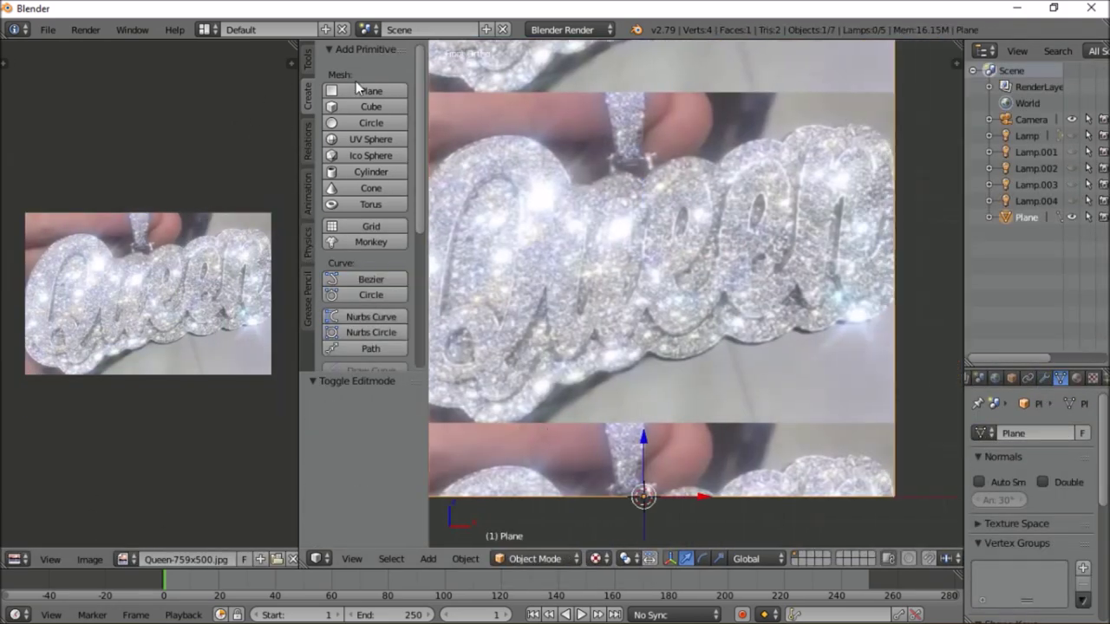
left_click(362, 89)
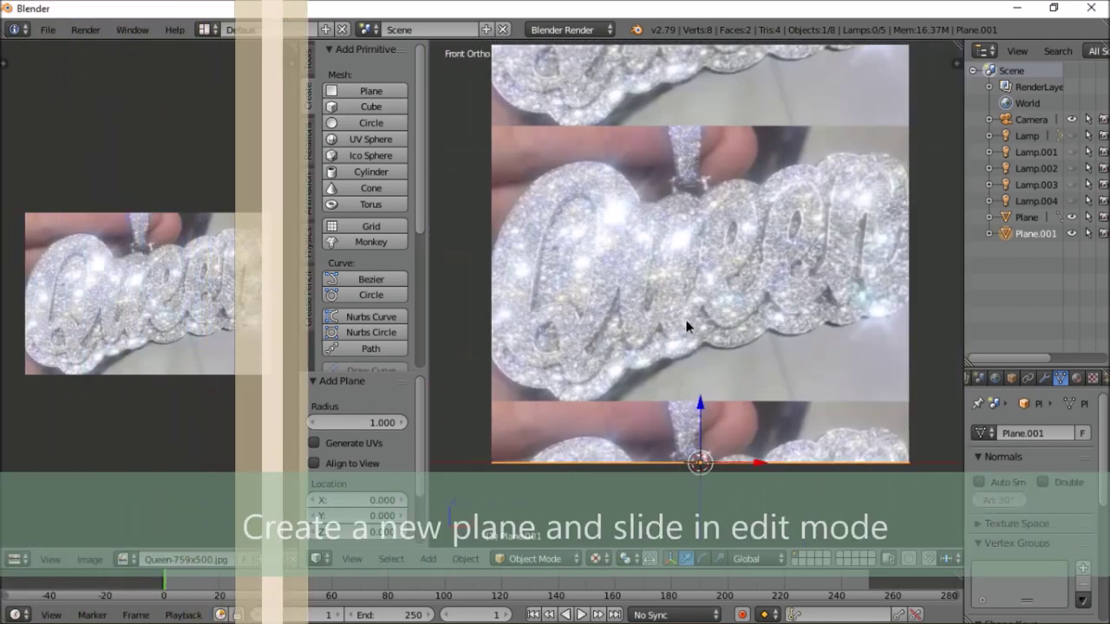
Step: Stand the new plane upright with rx90, shrink it and move it along Y
type("rx90")
key("Return")
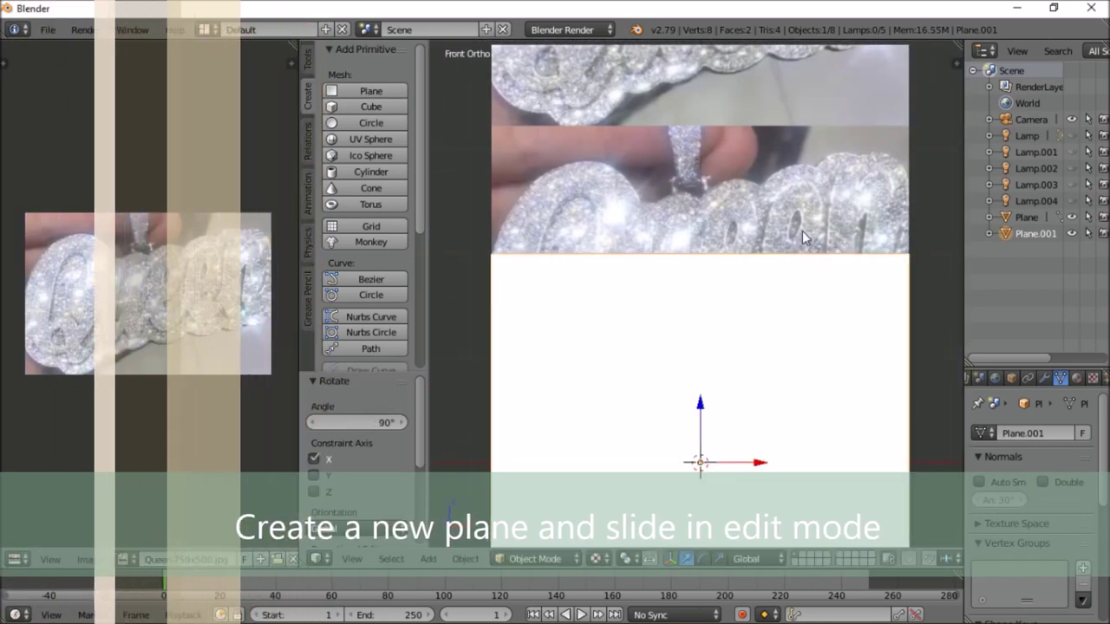
key("s")
left_click(746, 421)
key("g")
key("y")
left_click(715, 438)
key("KP_1")
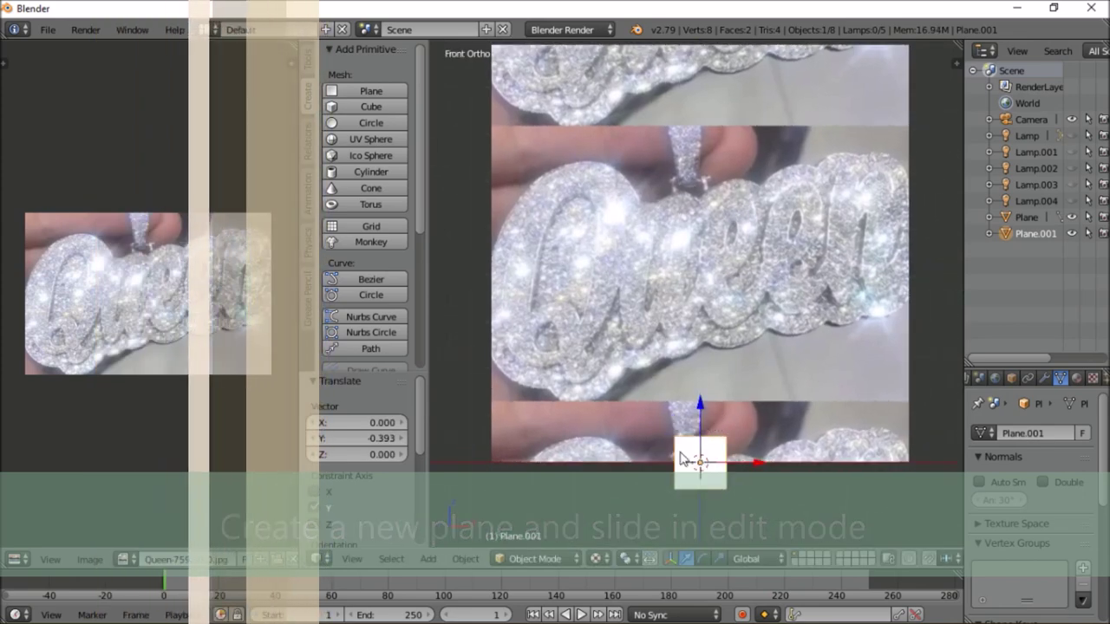
Step: Switch the small plane to edit mode and place it on top of the Q
left_click(535, 558)
left_click(533, 518)
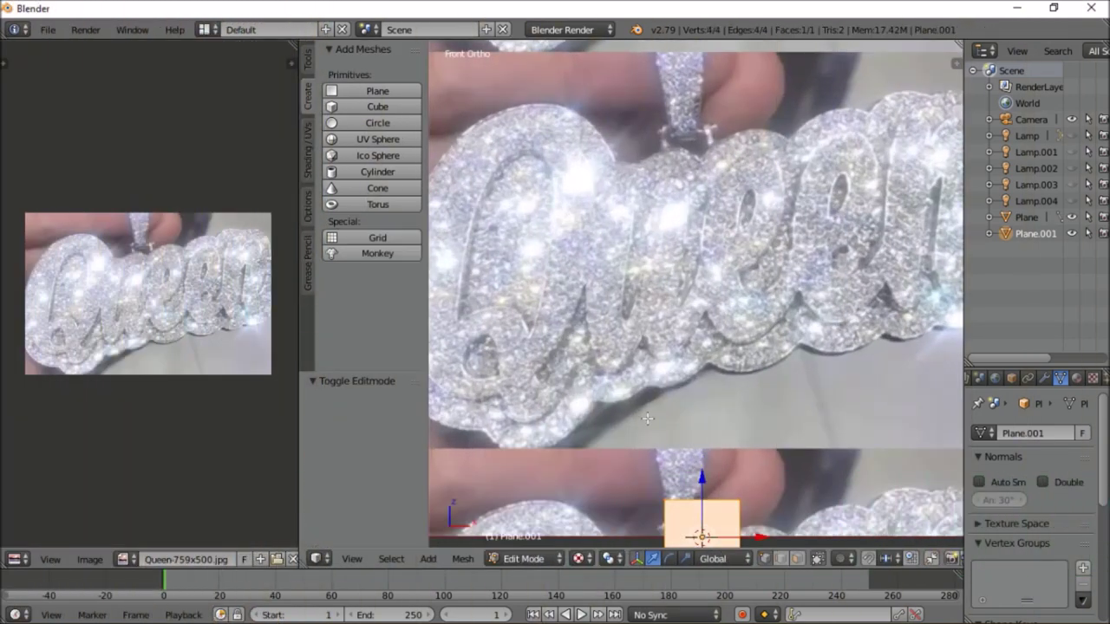
scroll(647, 419, "down", 3)
scroll(647, 418, "up", 1)
key("g")
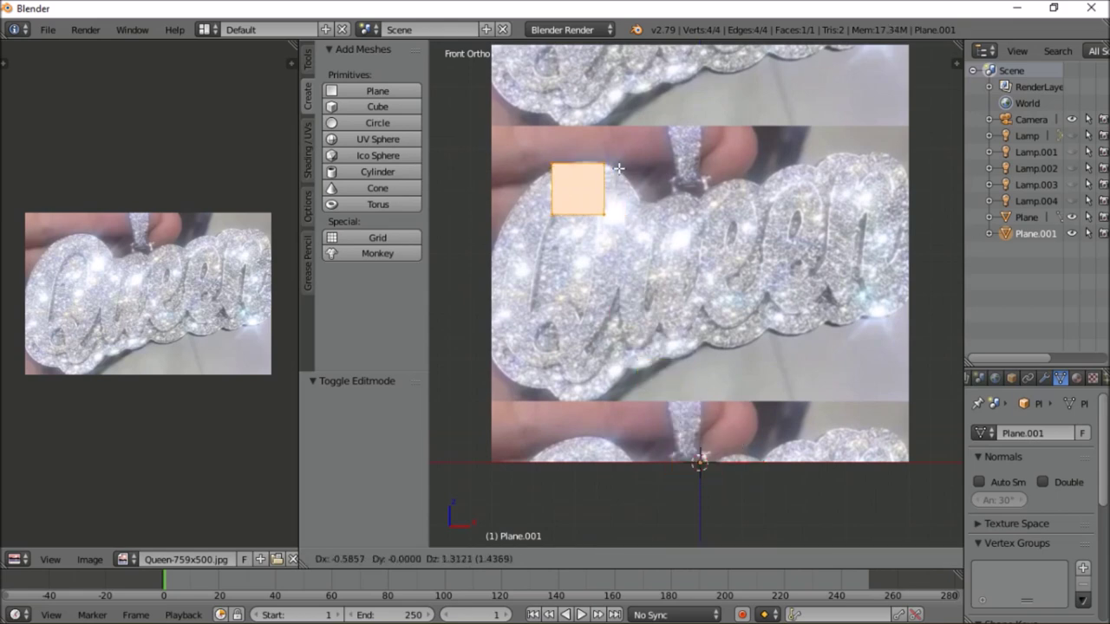
left_click(619, 168)
Step: Drag the plane's corners one by one into a trapezoid following the Q's outline
scroll(590, 174, "up", 2)
right_click(589, 180)
key("g")
left_click(578, 151)
right_click(516, 178)
key("g")
left_click(528, 101)
right_click(528, 102)
key("g")
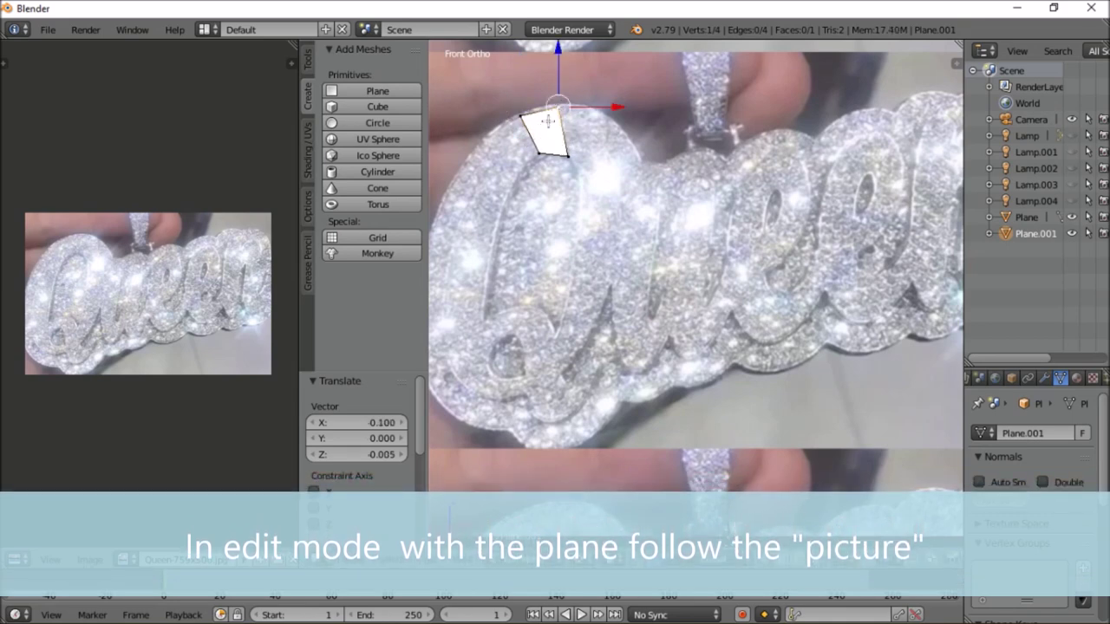
Step: Align the top-right corner to the letter and extrude the first faces down the Q's outline
right_click_drag(561, 111, 573, 105)
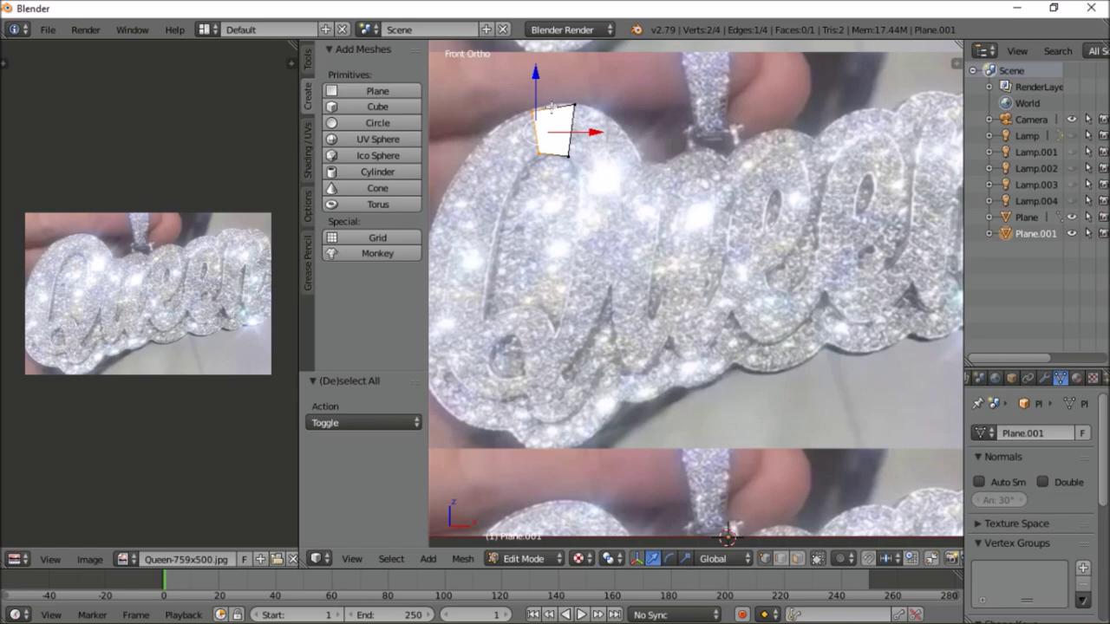
left_click(572, 123)
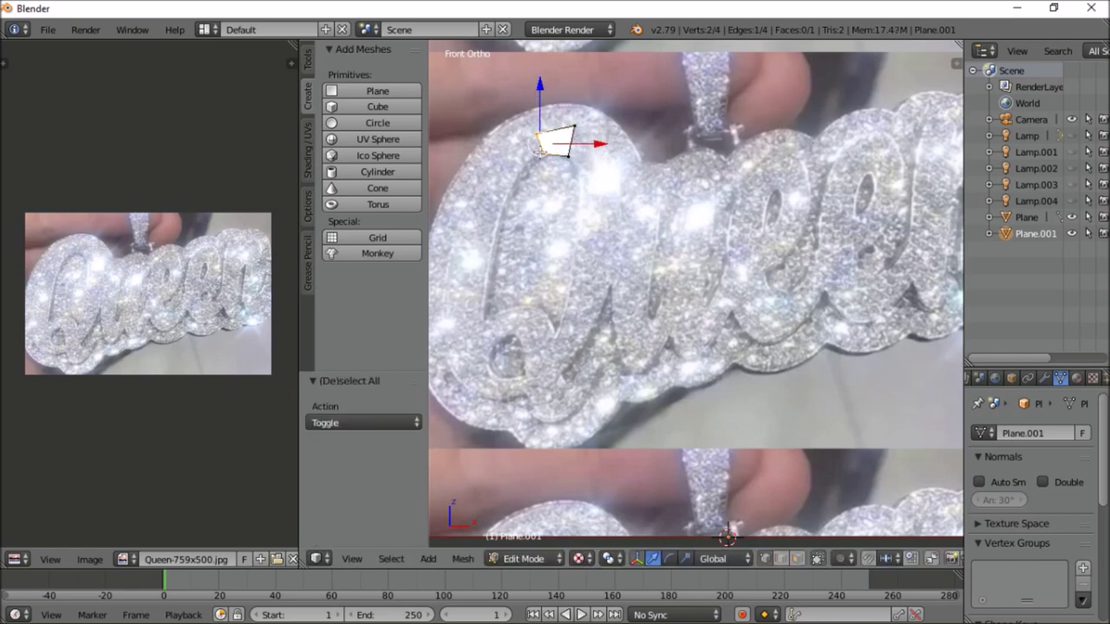
scroll(572, 123, "up", 2)
key("e")
left_click(590, 83)
key("e")
left_click(563, 119)
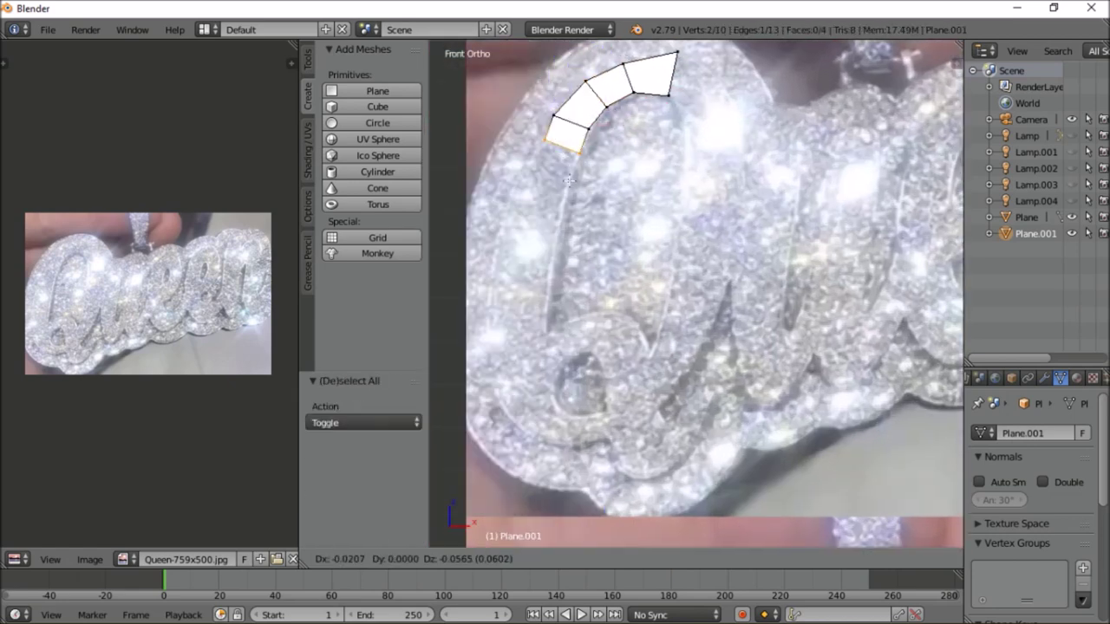
key("e")
left_click(583, 139)
middle_click_drag(555, 173, 575, 198, "shift")
key("e")
left_click(578, 116)
left_click(527, 173)
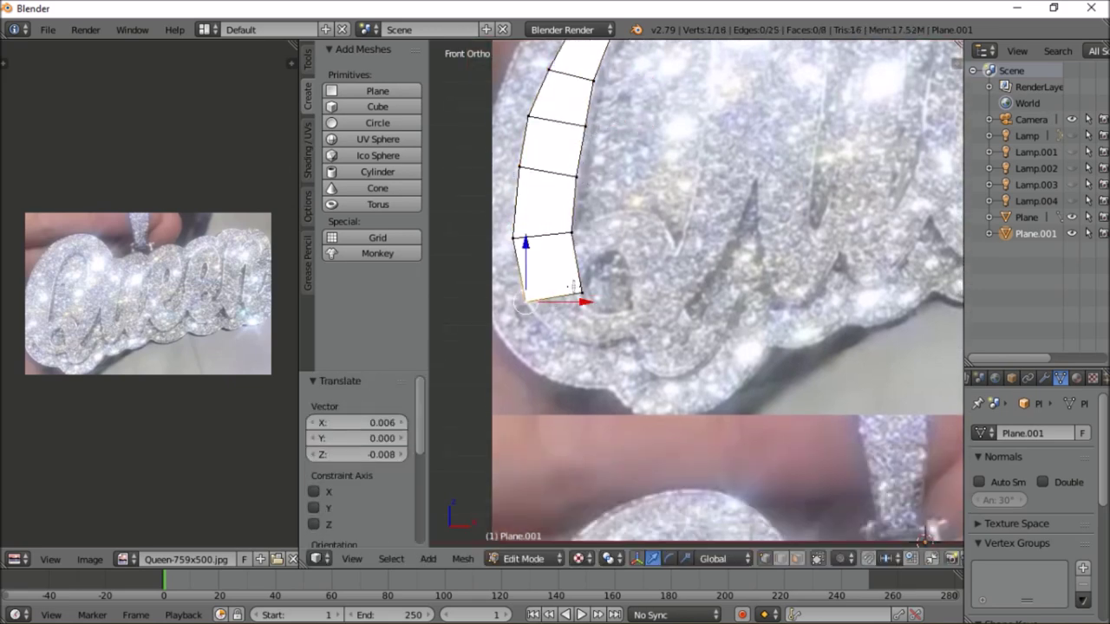
left_click(515, 292)
Step: Extrude further faces around the bottom curve of the Q
key("a")
key("e")
left_click(568, 292)
key("a")
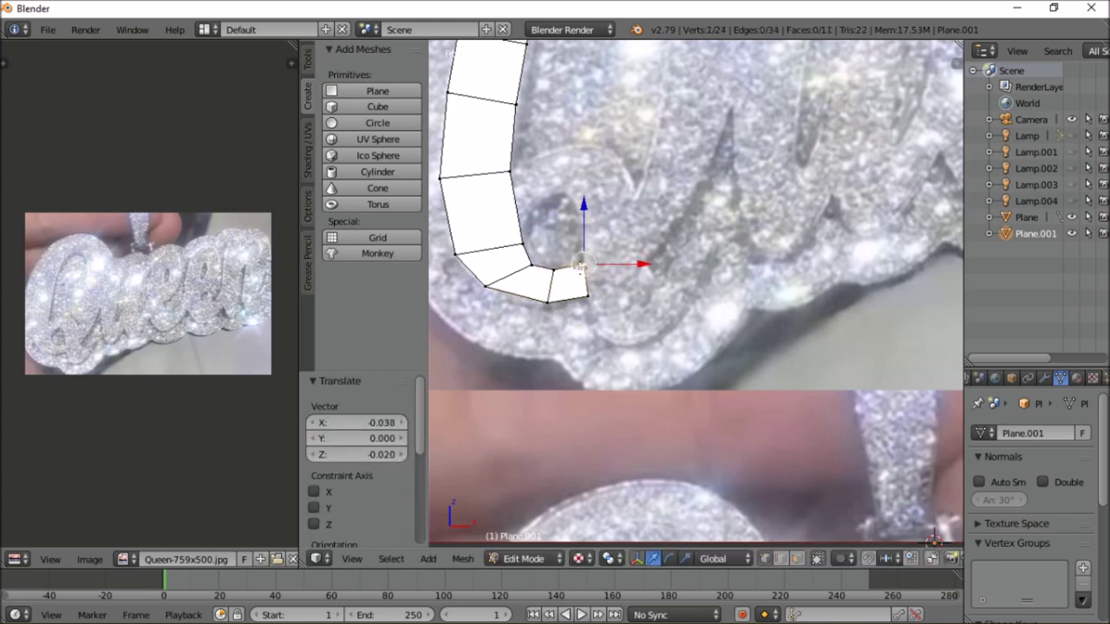
left_click(581, 269)
key("a")
key("e")
left_click(638, 211)
key("a")
Step: Extrude faces up the right side and close the loop with a final top face
middle_click_drag(642, 173, 641, 269, "shift")
key("e")
left_click(702, 270)
key("a")
key("e")
right_click(736, 312)
key("e")
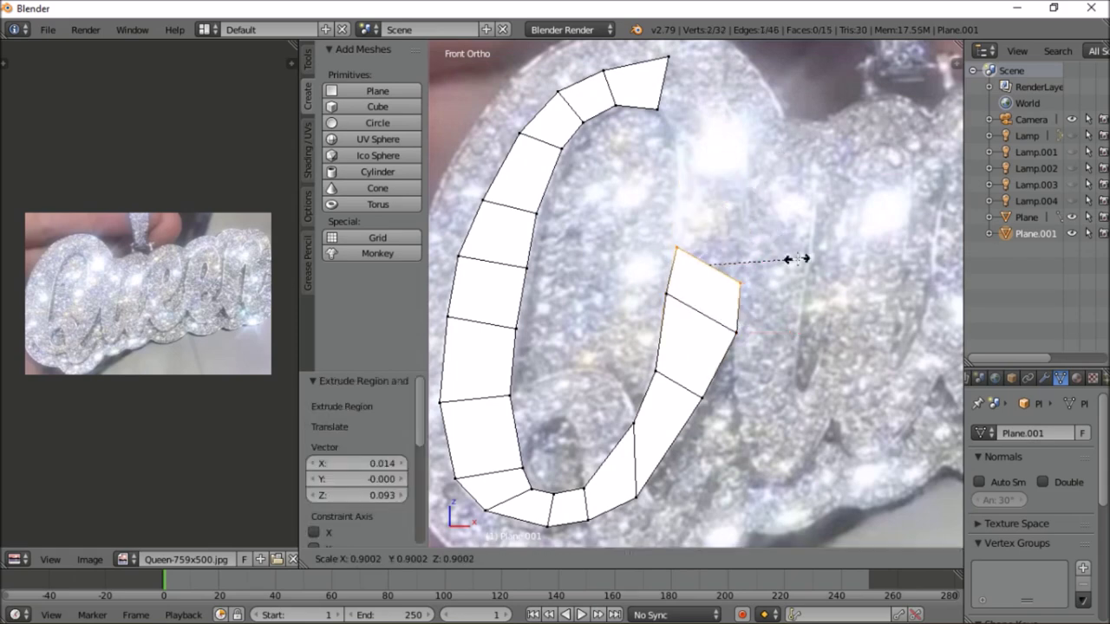
left_click(686, 115)
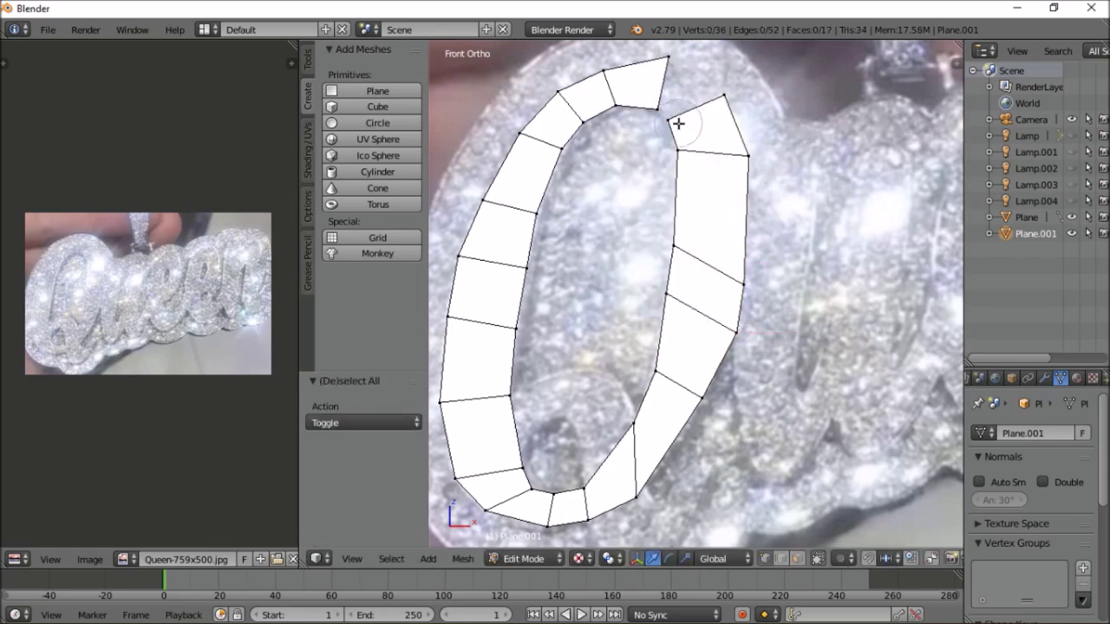
left_click(733, 74)
Step: Project the ring's UVs from the front view and move and scale them onto the photo's Q
key("a")
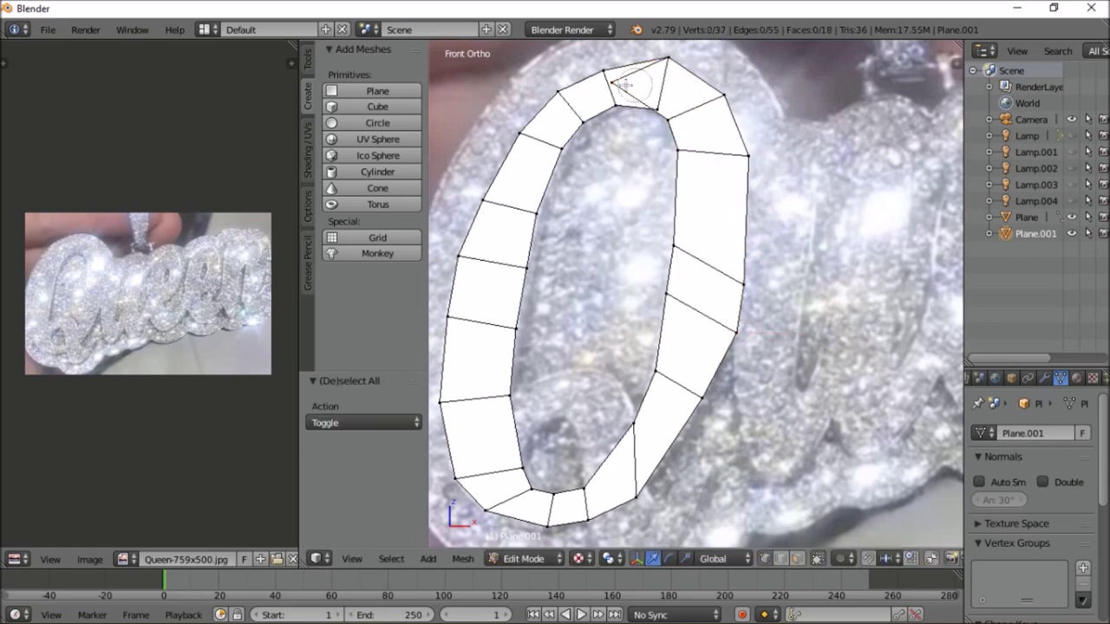
key("a")
scroll(659, 119, "down", 2)
key("a")
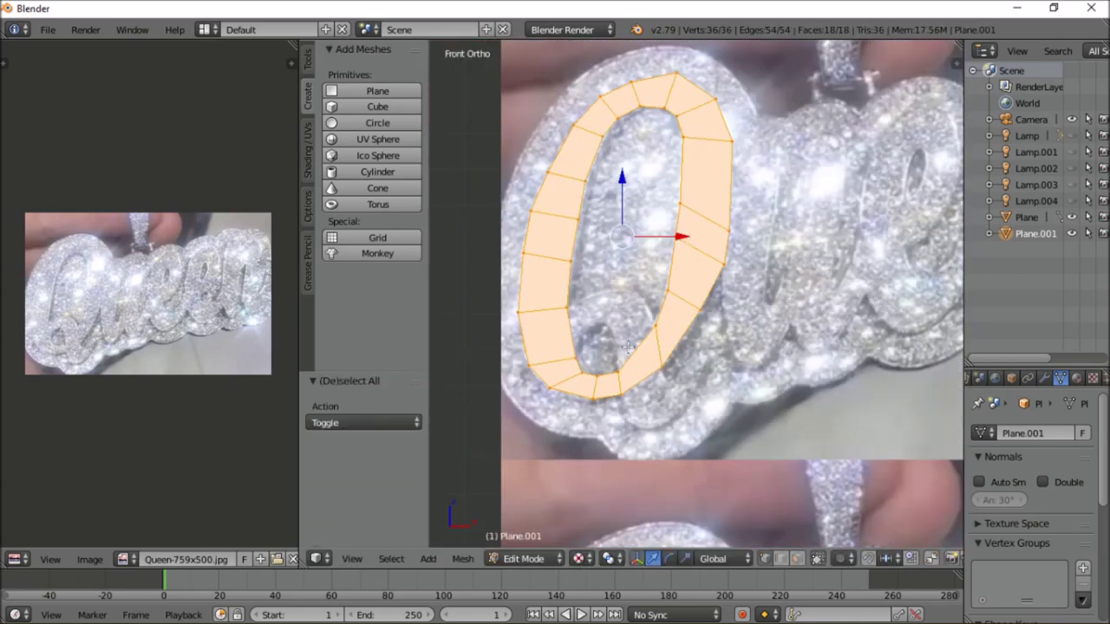
key("u")
key("g")
left_click(221, 243)
key("s")
left_click(227, 336)
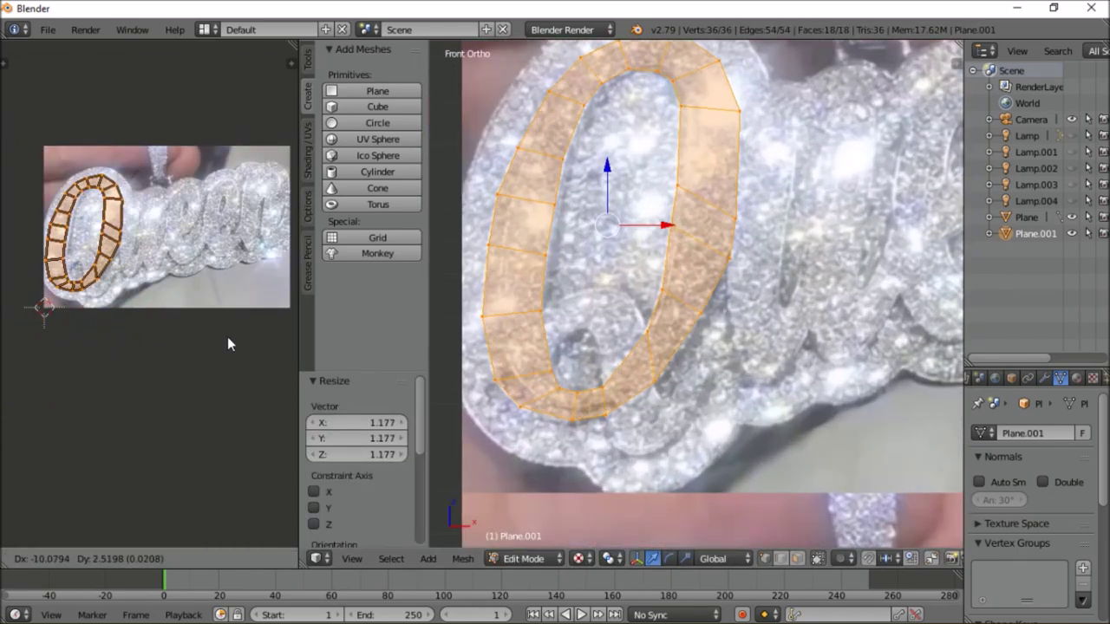
scroll(198, 248, "up", 3)
key("g")
left_click(197, 248)
key("alt+n")
Step: Open the Necklace.dds image and project the O band's UVs from the current view
key("alt+o")
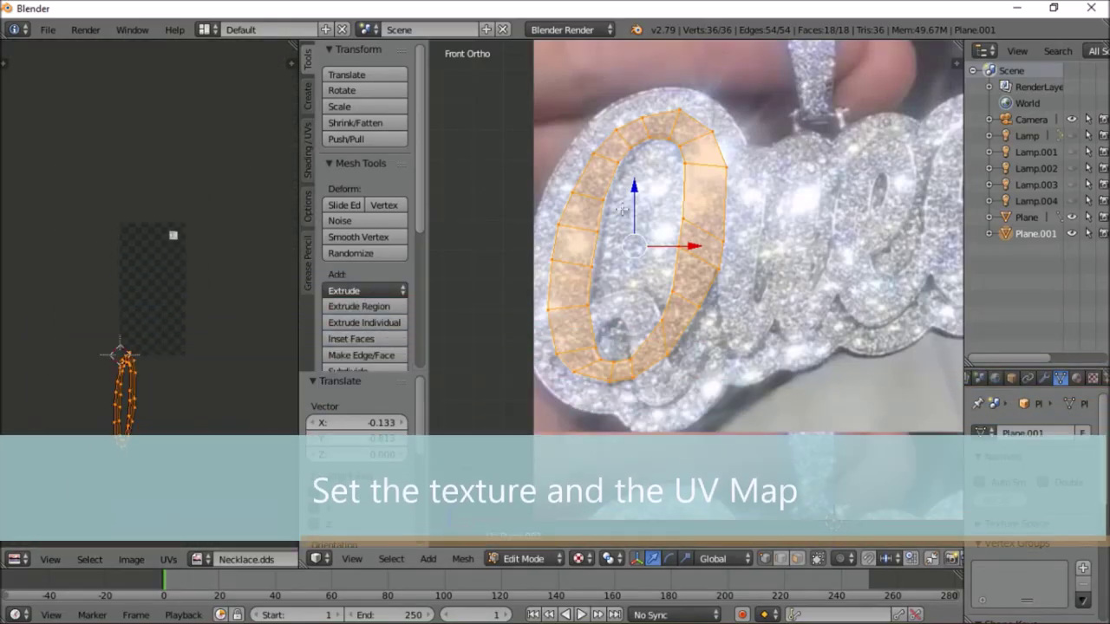
key("u")
left_click(646, 243)
scroll(216, 264, "up", 3)
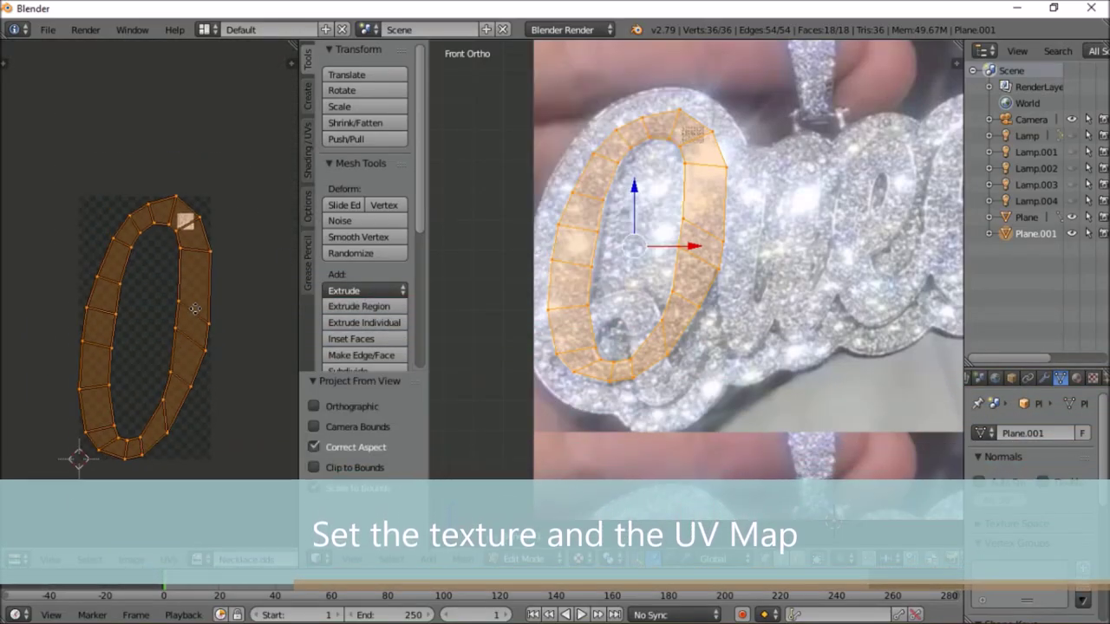
key("u")
left_click(520, 228)
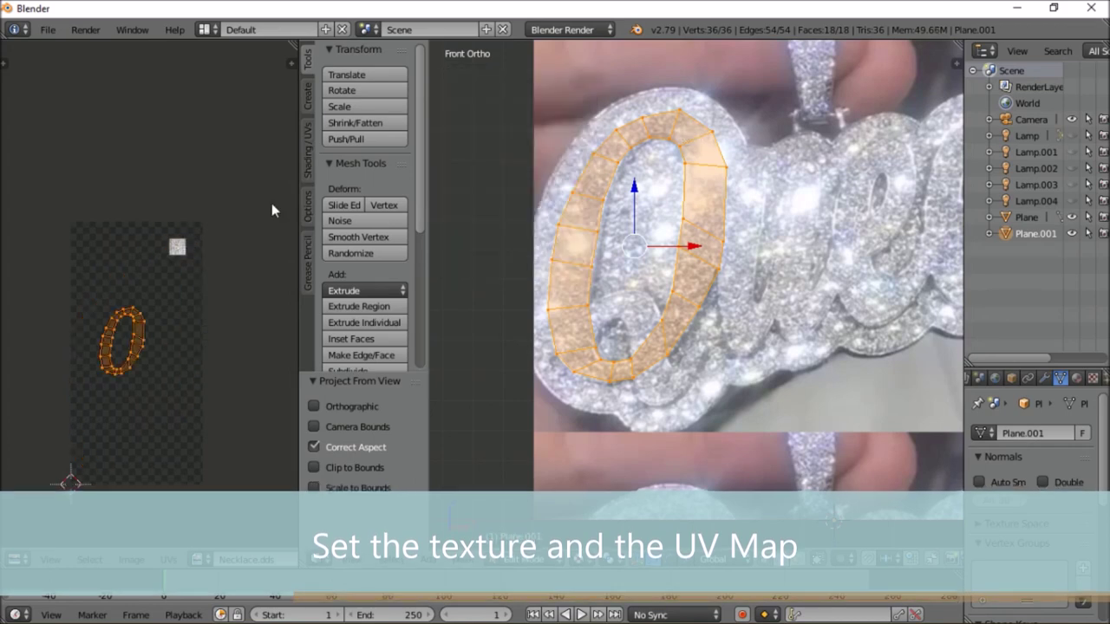
Step: Shrink, move, slightly rotate and enlarge the UV layout over the diamond texture
key("s")
left_click(177, 269)
scroll(178, 295, "up", 2)
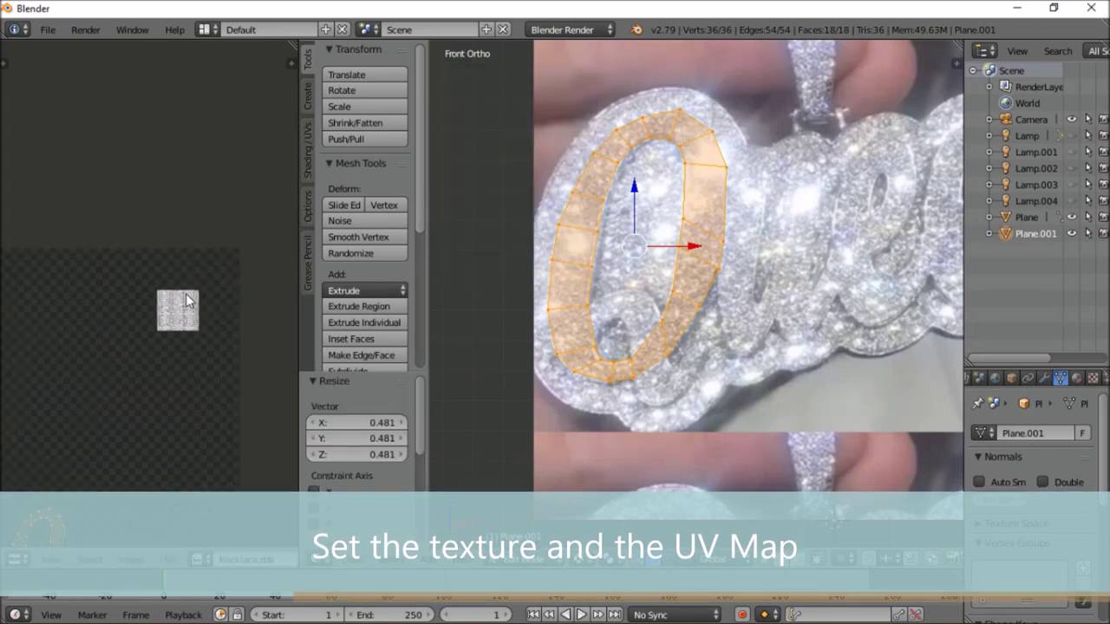
key("g")
left_click(26, 68)
scroll(141, 116, "up", 1)
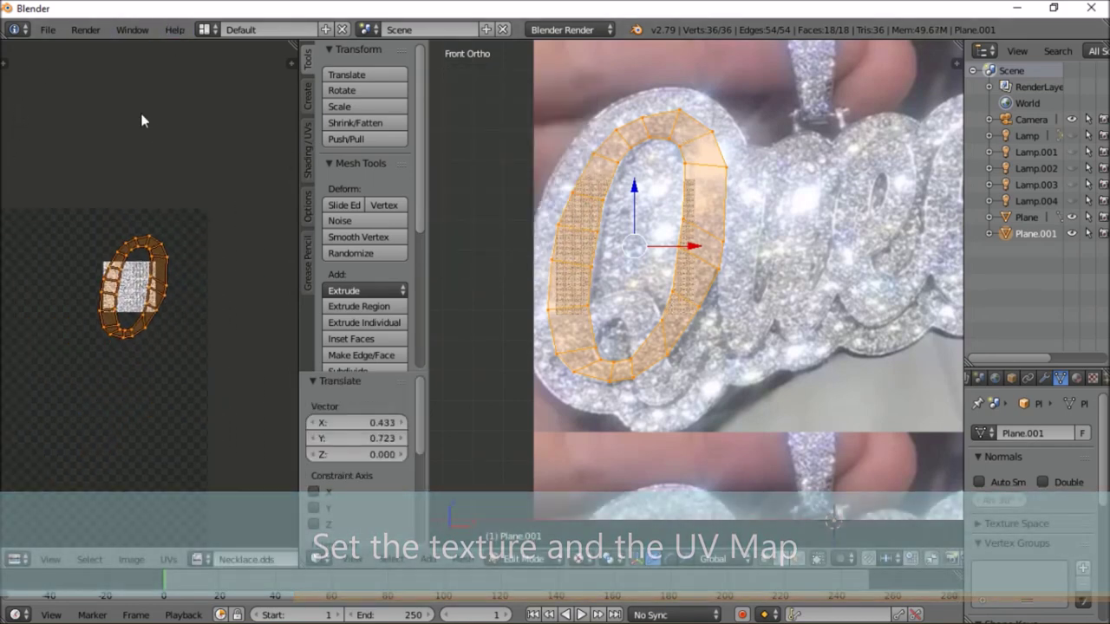
scroll(182, 103, "up", 2)
key("r")
scroll(173, 209, "up", 1)
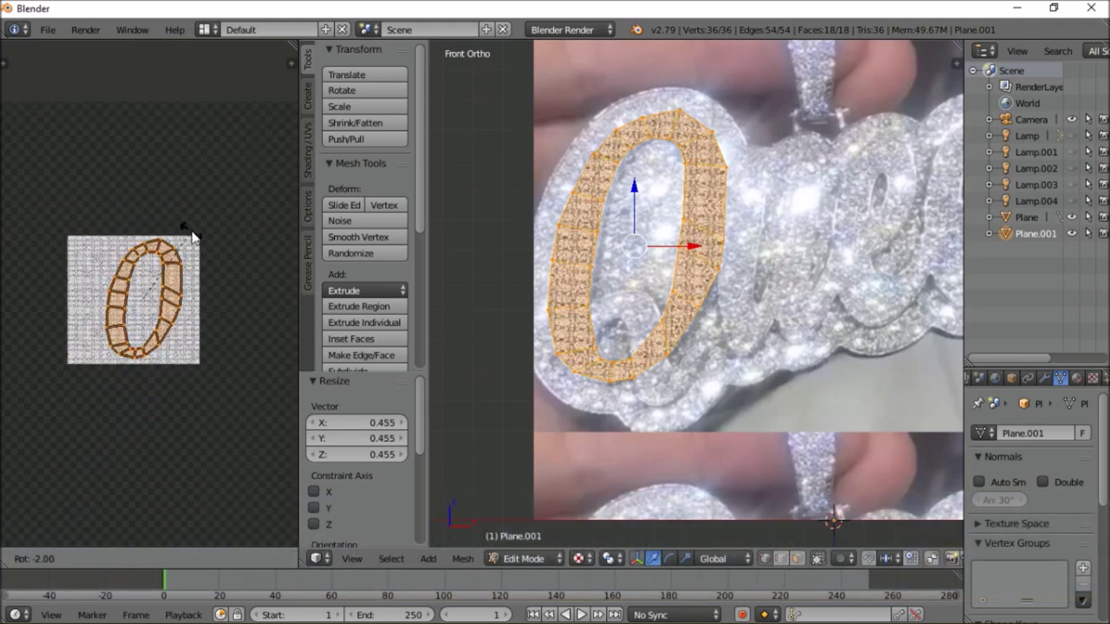
left_click(191, 230)
key("s")
left_click(217, 278)
Step: Brush-select the right-side UV faces and reposition, rotate and scale them
key("a")
key("c")
left_click_drag(213, 239, 208, 334)
key("s")
left_click(193, 352)
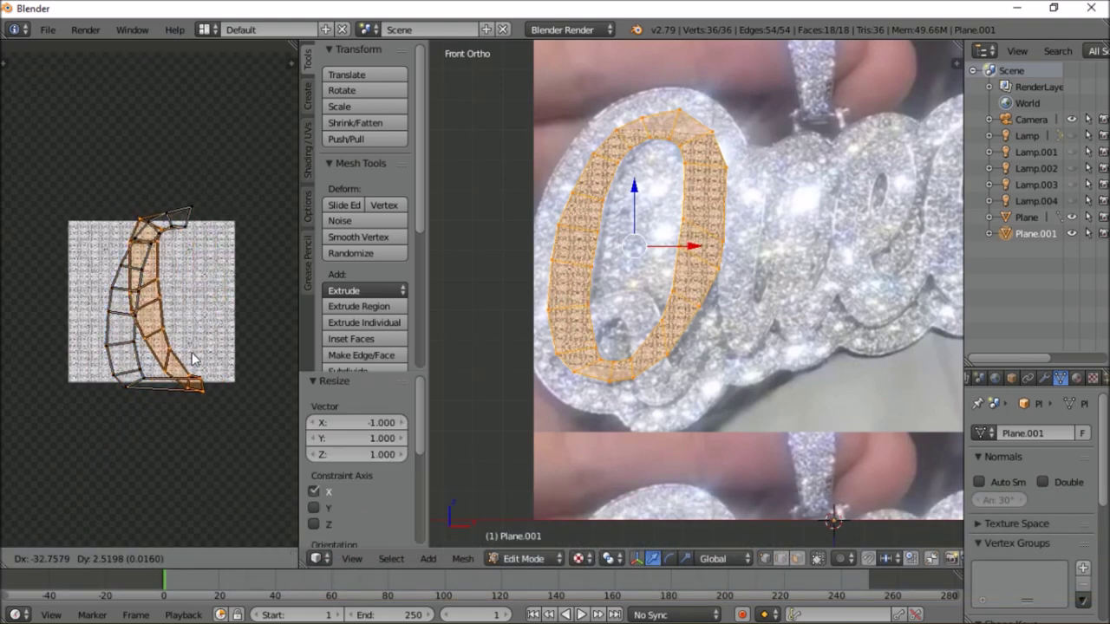
key("r")
left_click(216, 320)
key("g")
left_click(207, 317)
key("r")
left_click(244, 341)
key("s")
left_click(244, 341)
scroll(234, 339, "up", 1)
Step: Flip the picked UVs horizontally with an X scale of -1
key("s")
key("x")
key("minus")
key("1")
key("Return")
key("r")
left_click(161, 287)
Step: Reposition and enlarge the whole UV island, then return to Object Mode and view the modifier settings
key("a")
key("g")
left_click(181, 288)
key("s")
left_click(225, 195)
key("r")
key("Escape")
key("Tab")
left_click(1045, 378)
scroll(651, 261, "up", 3)
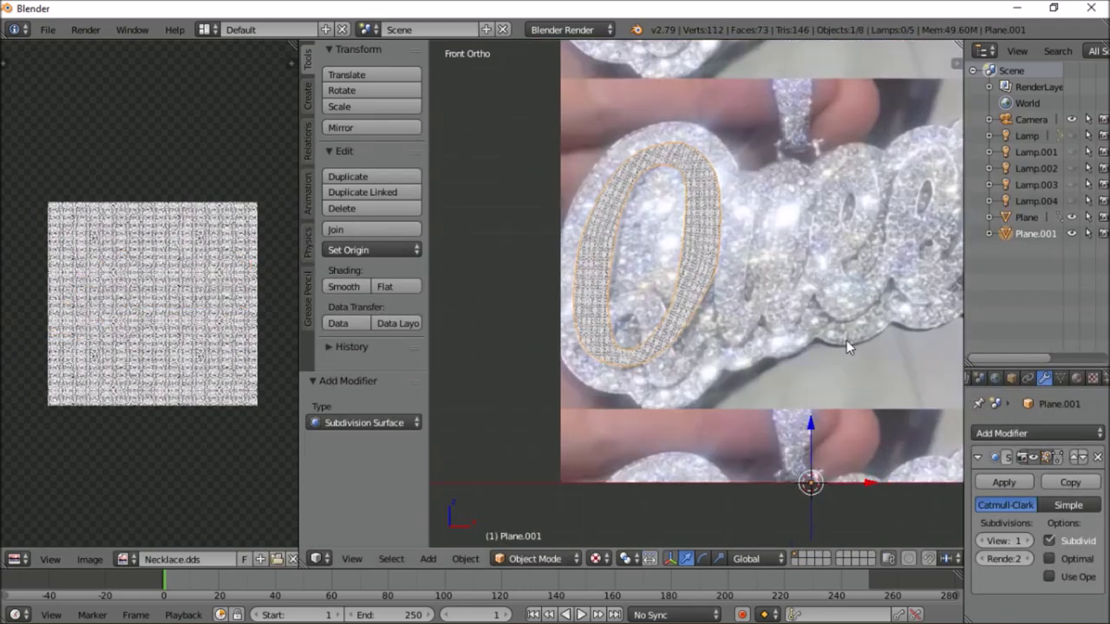
Step: Extrude two inner bands for the Q's curl and merge vertices with Alt+M
key("Tab")
key("e")
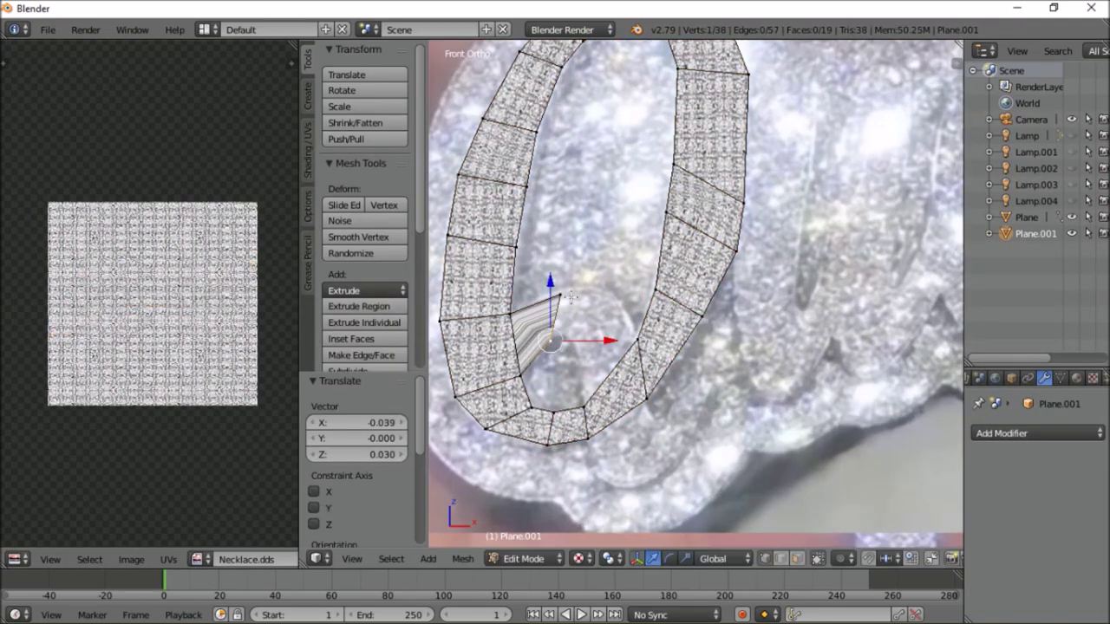
left_click(581, 363)
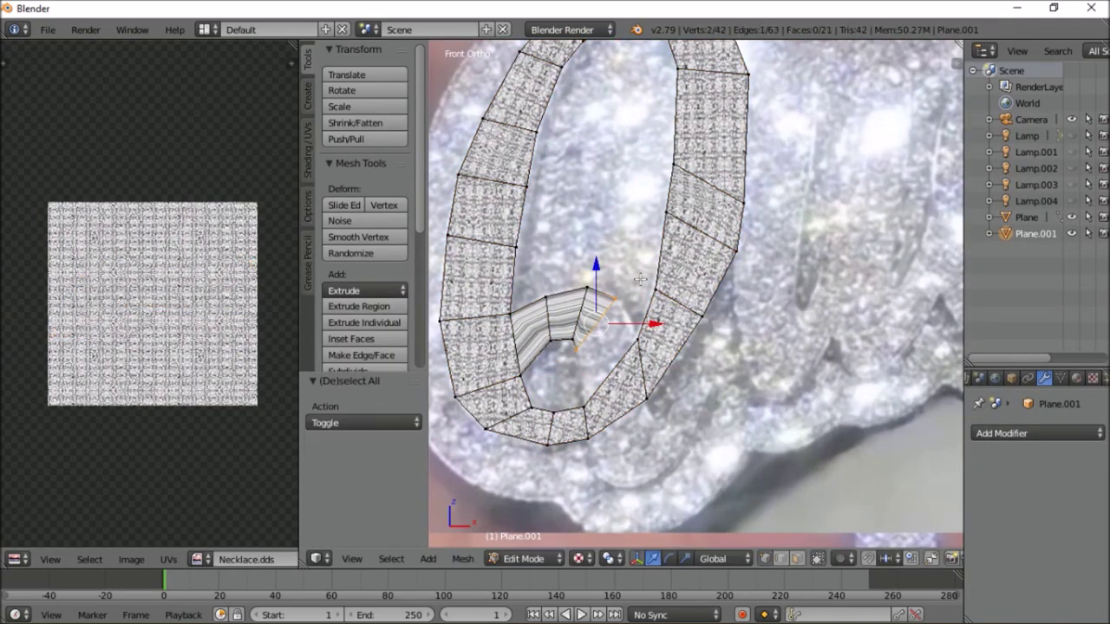
key("e")
left_click(586, 409)
key("a")
right_click(636, 338)
key("alt+m")
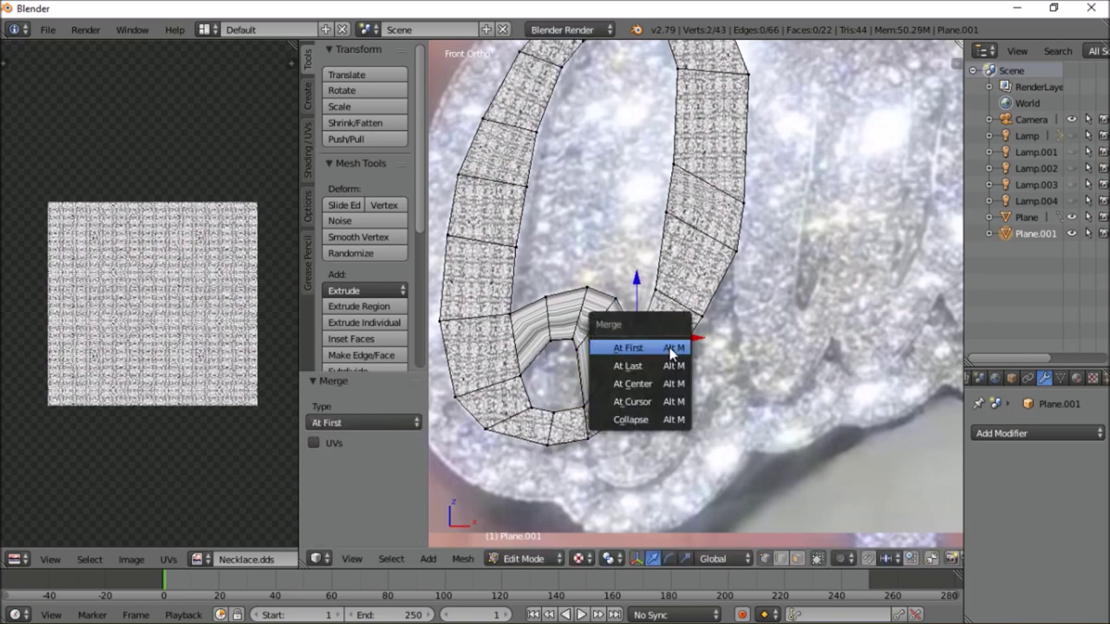
left_click(661, 418)
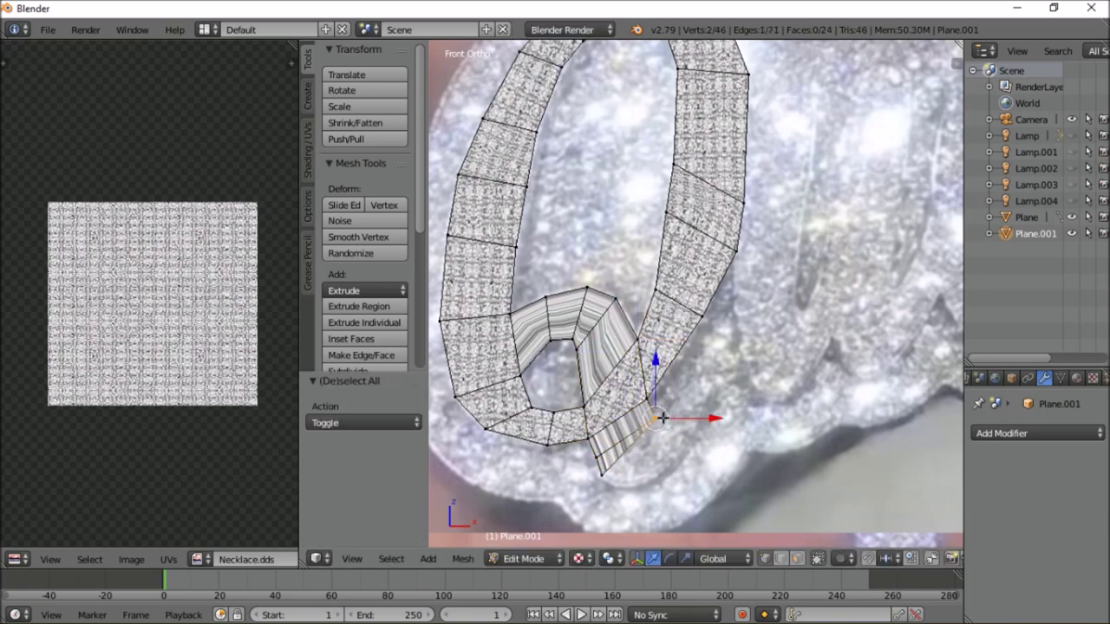
left_click(696, 450)
Step: Extrude the Q's tail from its corner vertex out to the right and up
key("a")
right_click(665, 423)
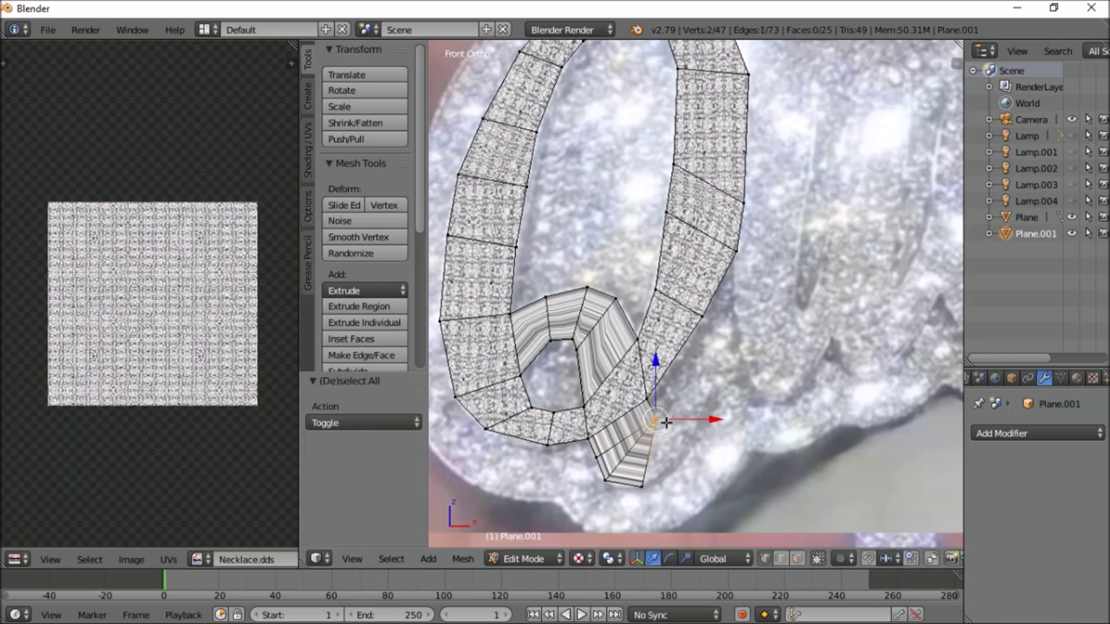
key("e")
left_click(701, 444)
left_click(713, 414)
scroll(713, 414, "up", 2)
scroll(712, 415, "down", 2)
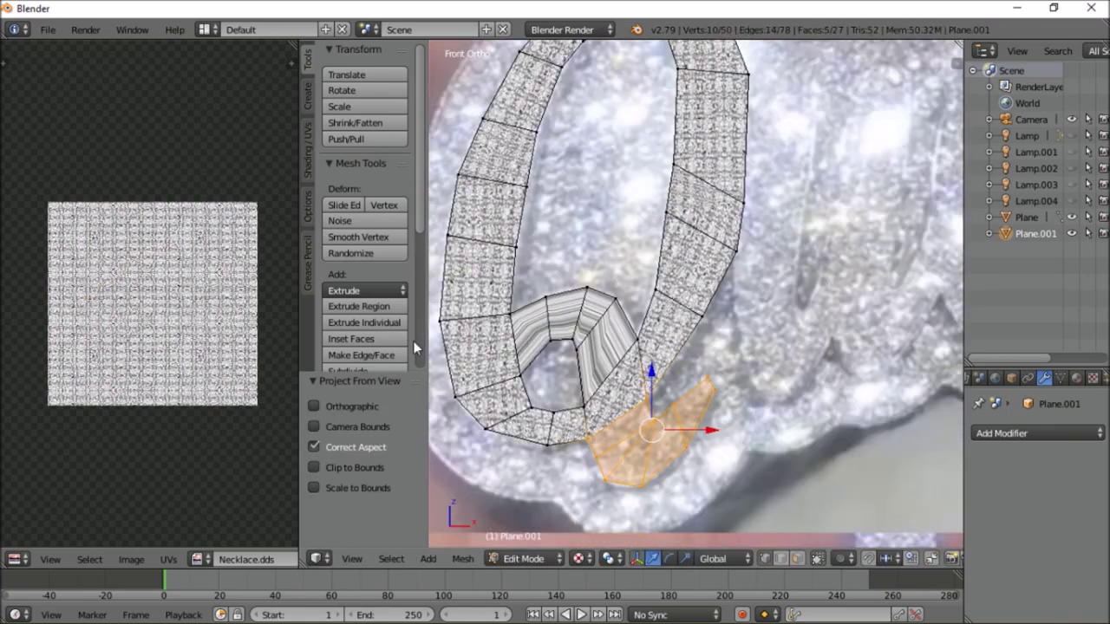
Step: Move and scale the tail and curl UVs onto the diamond texture
key("g")
left_click(220, 198)
key("s")
key("a")
key("l")
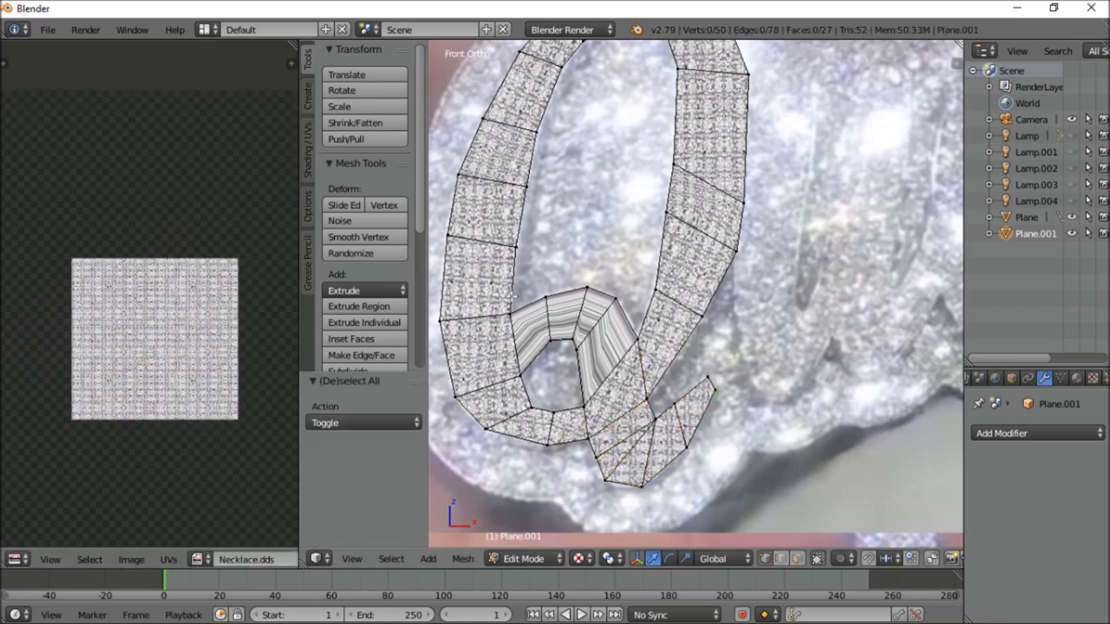
key("u")
key("g")
key("s")
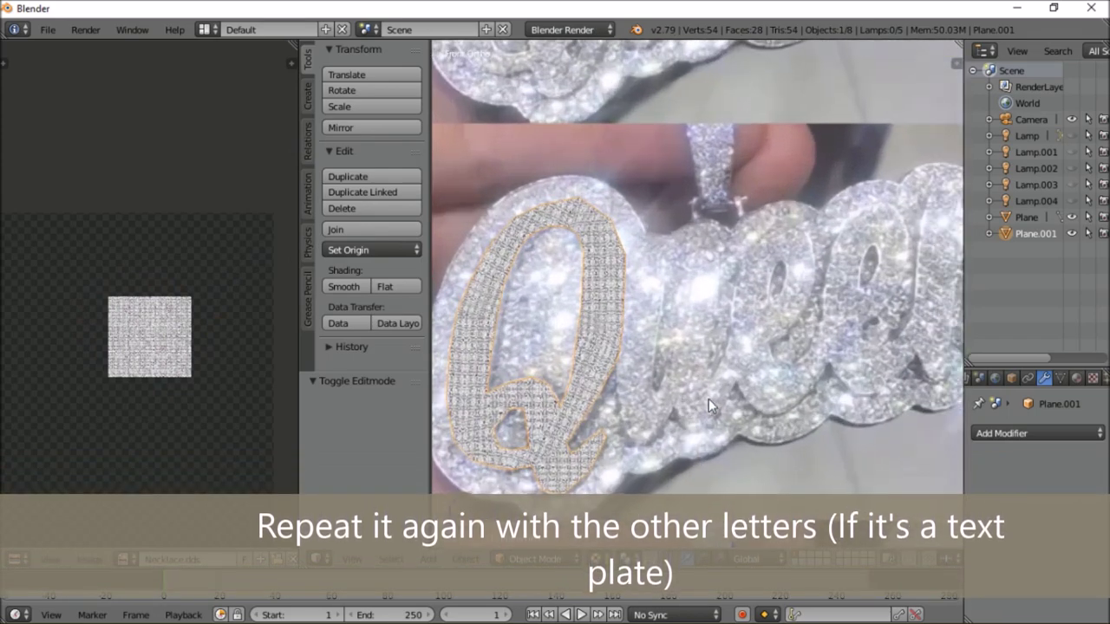
Step: Enter Edit Mode and extrude the Q's right edge horizontally, then down along Z
scroll(705, 392, "up", 2)
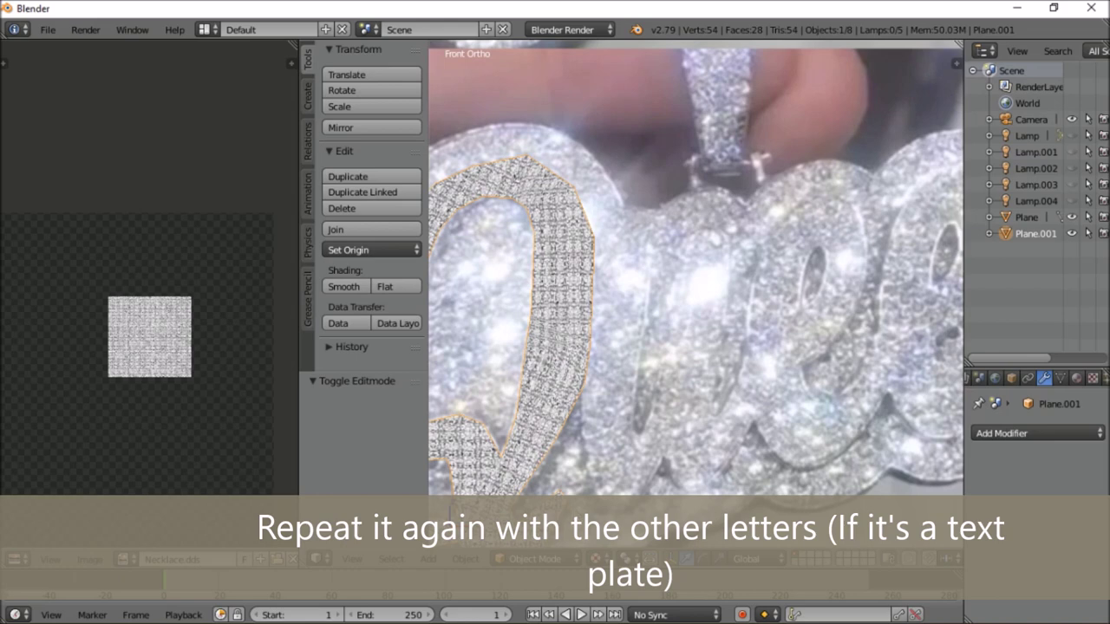
left_click(525, 559)
left_click(537, 520)
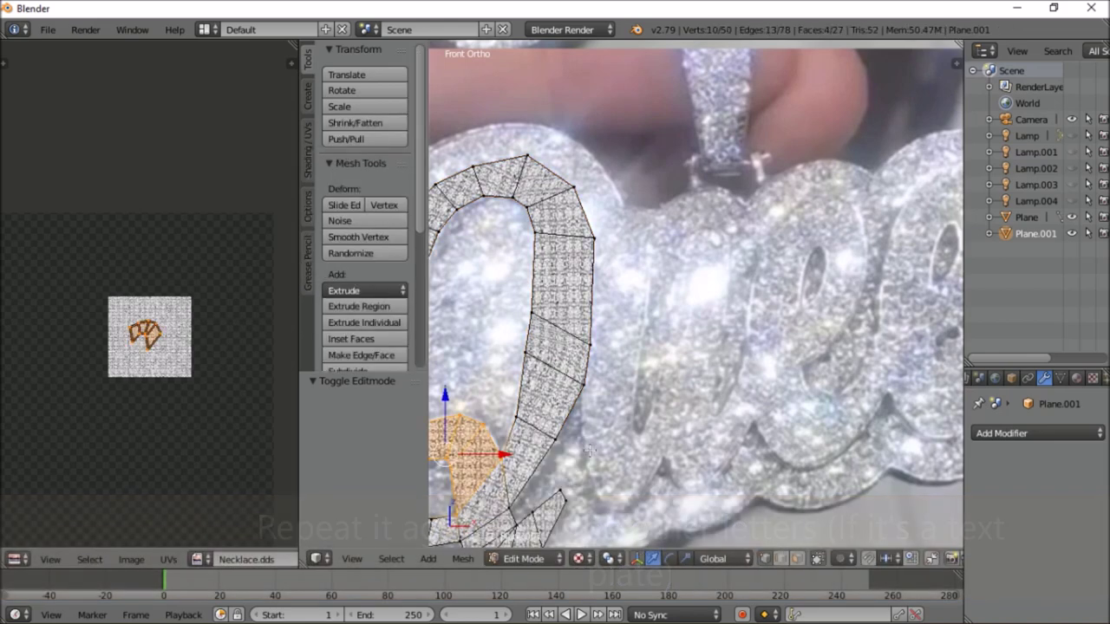
right_click(610, 258)
key("e")
key("x")
left_click(713, 290)
key("a")
right_click(635, 382)
right_click(586, 383, "shift")
key("e")
key("z")
left_click(588, 428)
Step: Extrude further downward to form the u's base
key("e")
left_click(685, 451)
key("a")
right_click(638, 433)
key("e")
left_click(694, 455)
key("a")
scroll(722, 435, "up", 1)
middle_click_drag(723, 435, 571, 369, "shift")
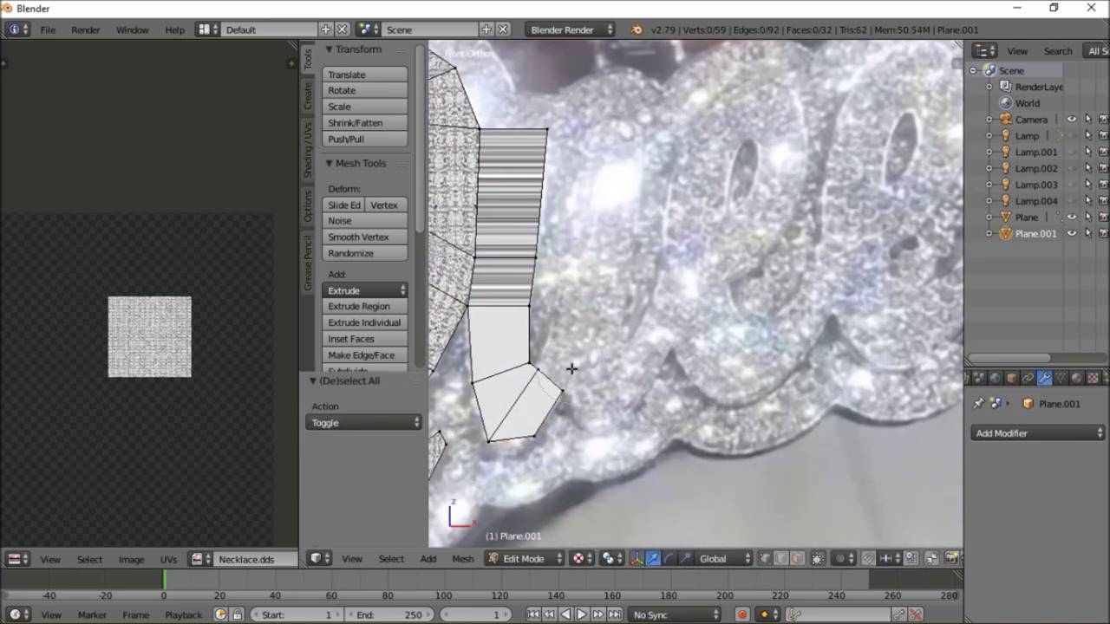
Step: Extrude the u's base edge upward to build its right stroke
left_click(685, 295)
key("a")
right_click(572, 320)
key("e")
key("g")
left_click(613, 295)
middle_click_drag(752, 205, 784, 306, "shift")
key("e")
left_click(659, 251)
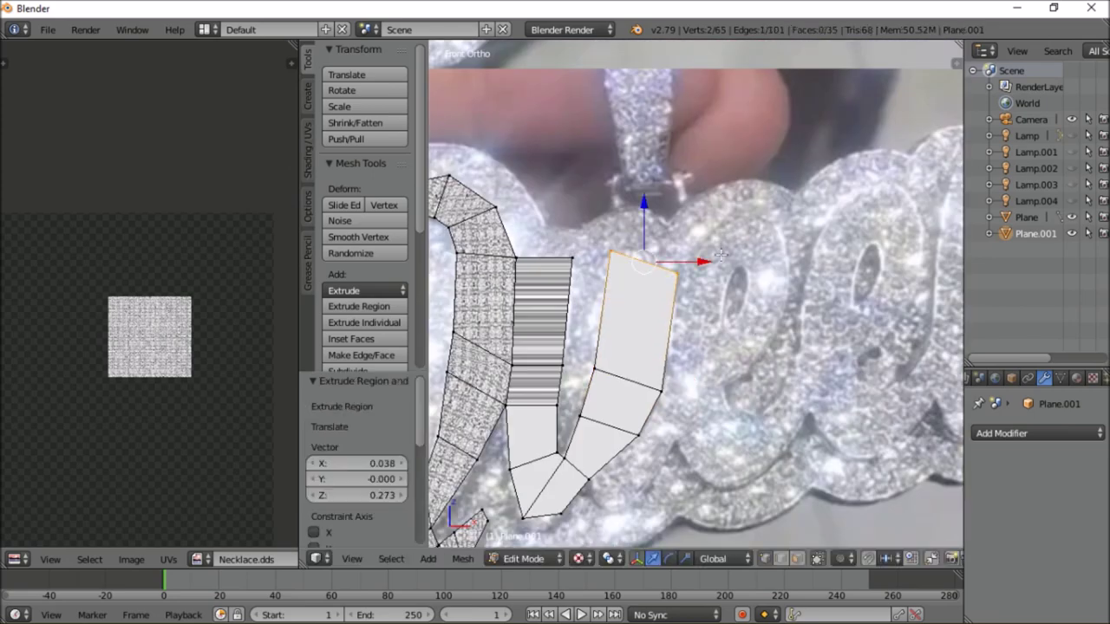
right_click(613, 258)
key("g")
left_click(699, 402)
Step: Extrude a lower edge up-right and reposition its vertex to shape the u
key("a")
right_click(729, 362)
scroll(730, 362, "down", 3, "shift")
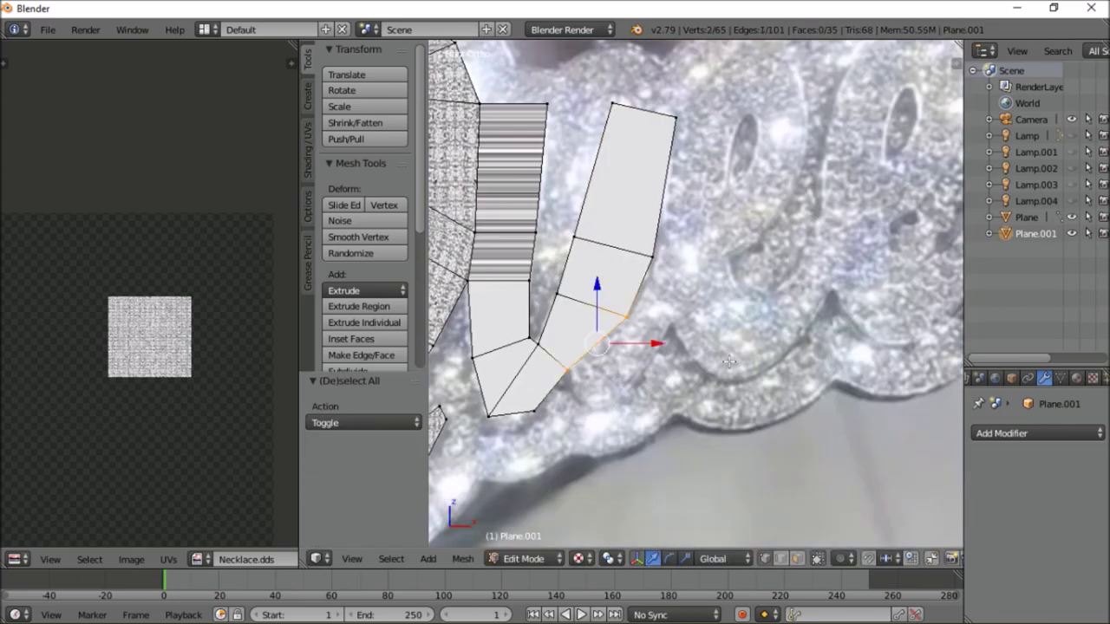
left_click(631, 323)
key("e")
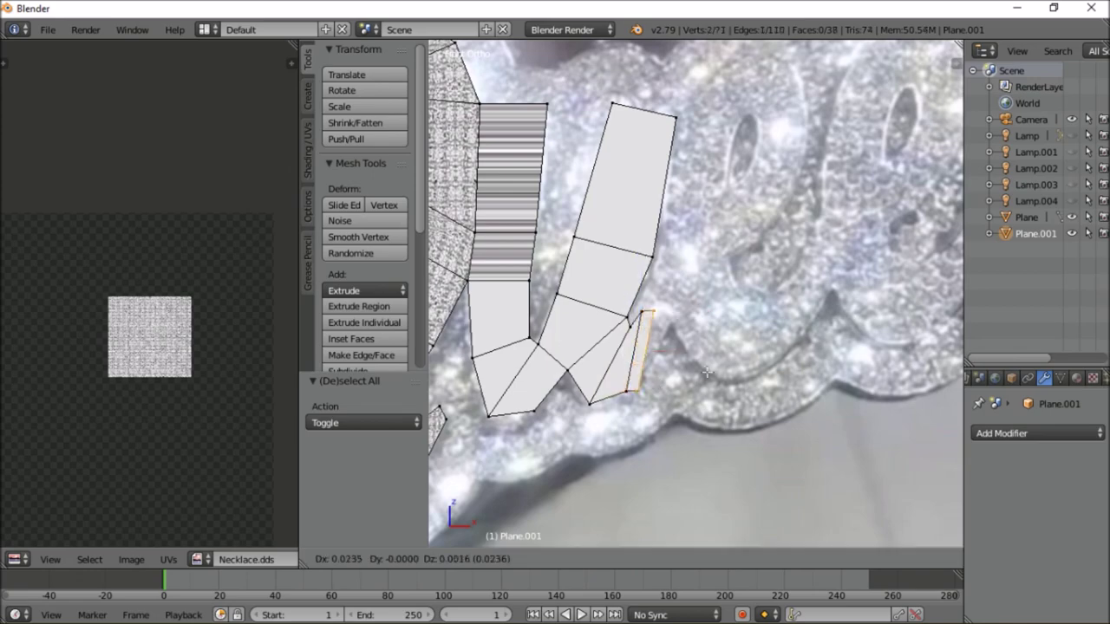
left_click(681, 318)
right_click(681, 318)
key("g")
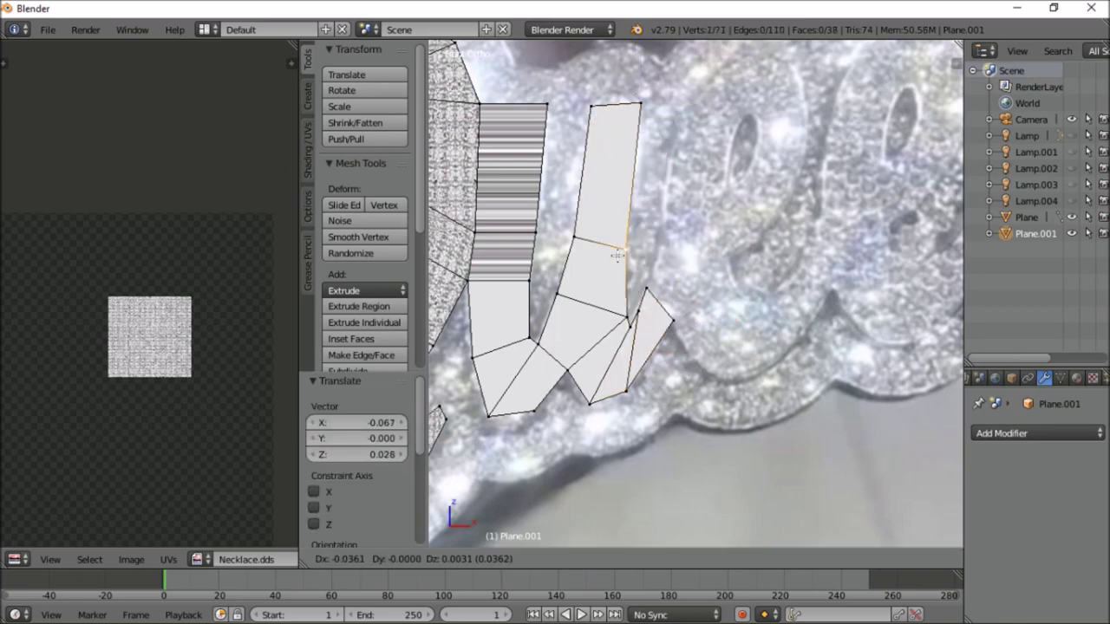
left_click(629, 253)
scroll(680, 286, "down", 2)
left_click(782, 226)
Step: Project the u's UVs from view and scale and move them onto the diamond texture
key("a")
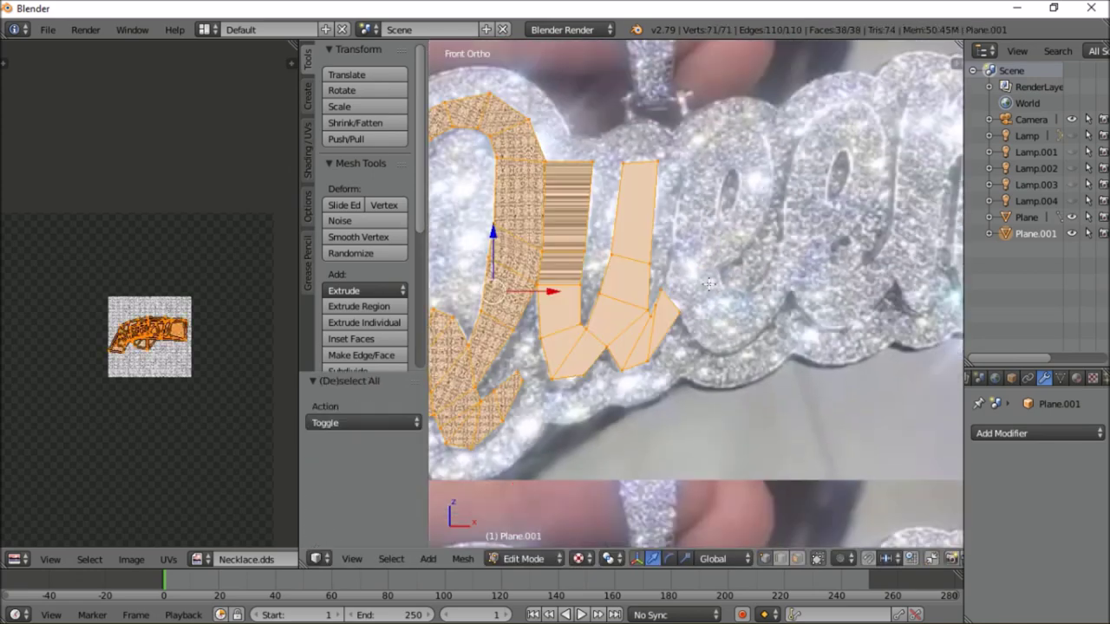
key("u")
scroll(229, 371, "up", 3)
key("s")
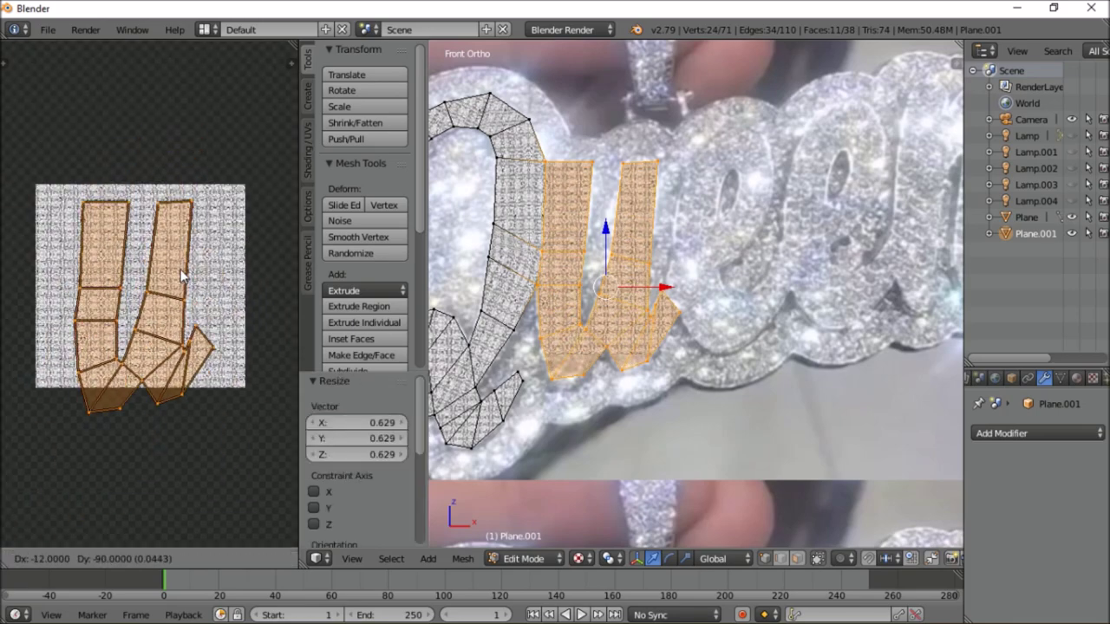
key("g")
Step: Extrude an edge of the u to the right to start the next letter
key("a")
scroll(607, 286, "up", 3)
right_click(531, 304)
key("e")
left_click(648, 231)
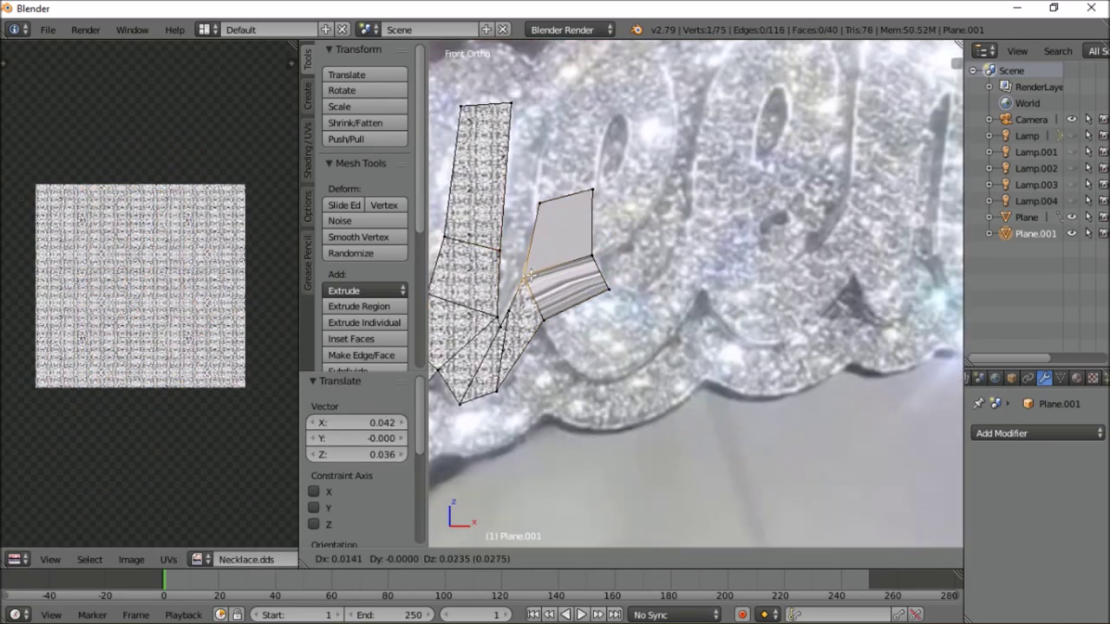
Step: Extrude the e's upper strokes around its curve and merge the closing vertices
left_click(528, 271)
scroll(529, 271, "up", 3, "shift")
key("e")
left_click(605, 229)
left_click(551, 282)
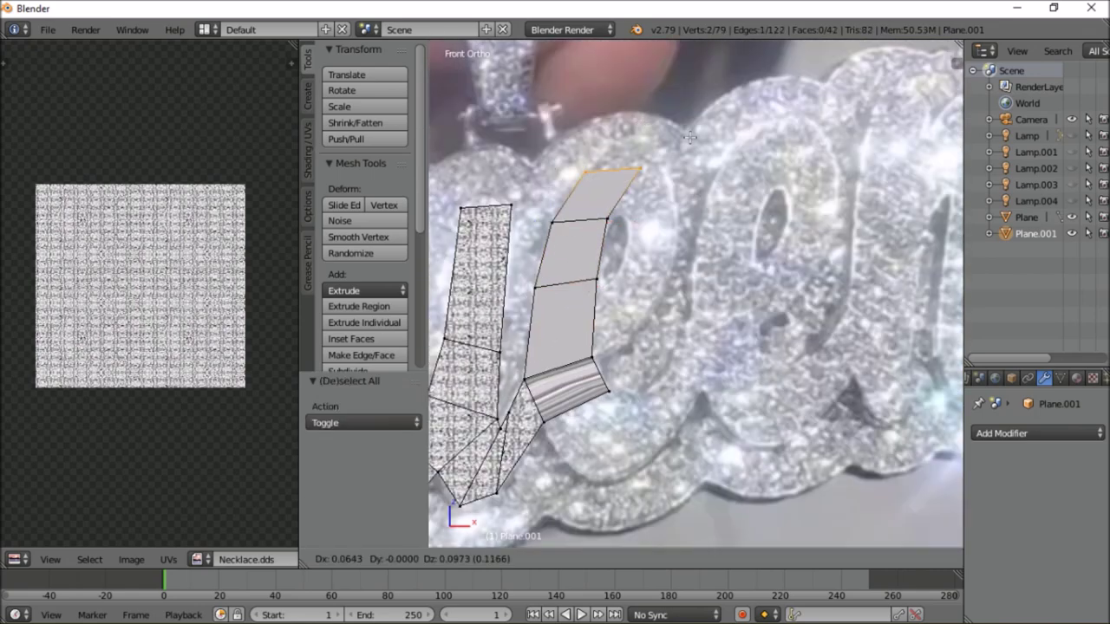
key("e")
left_click(611, 232)
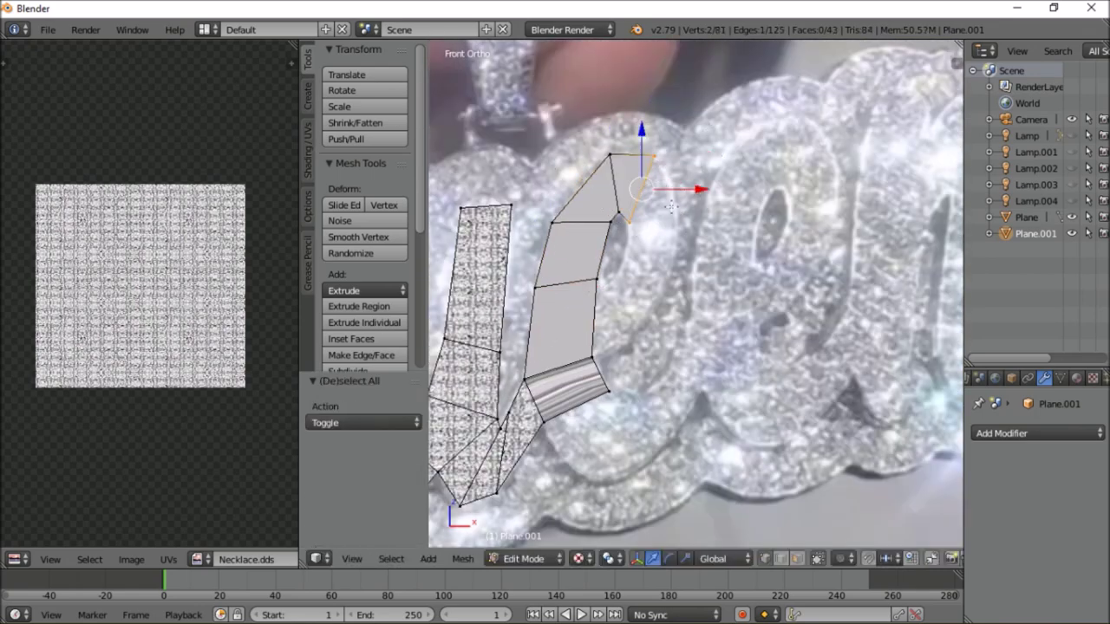
key("e")
left_click(679, 217)
key("a")
right_click_drag(664, 282, 626, 271)
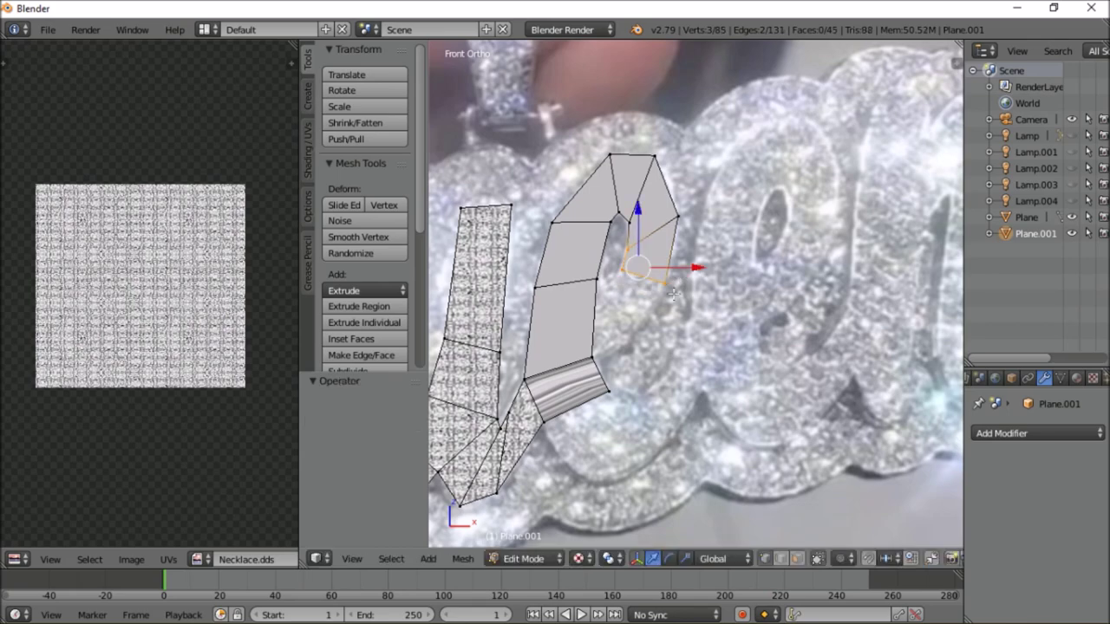
left_click(601, 278)
key("a")
key("alt+m")
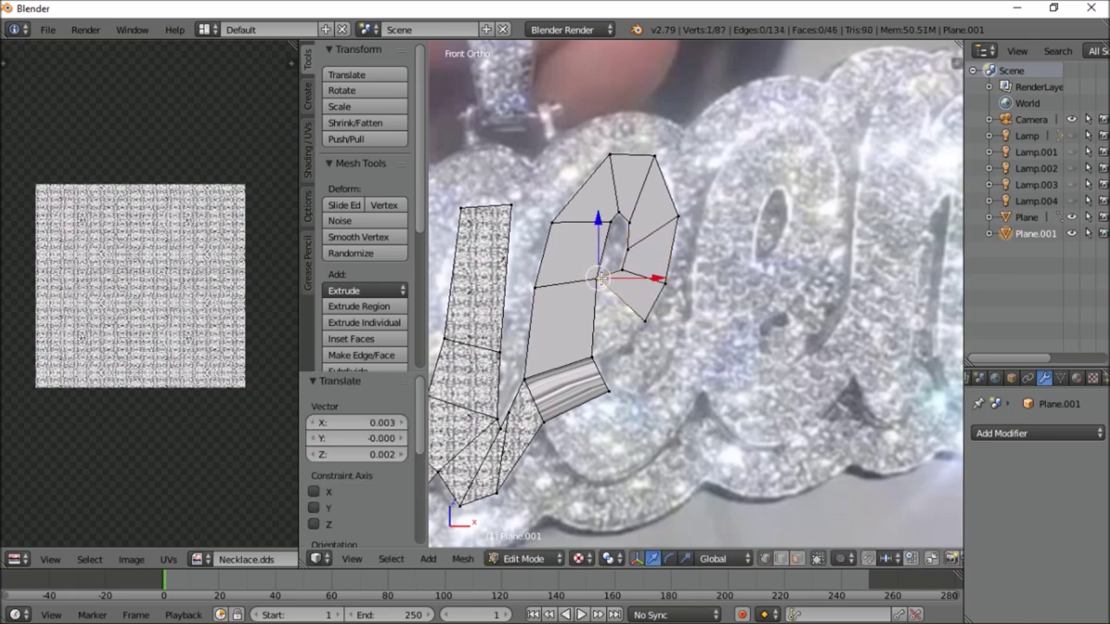
left_click(615, 304)
Step: Extend the e's bottom tail and merge its doubled vertices
key("a")
left_click(657, 328)
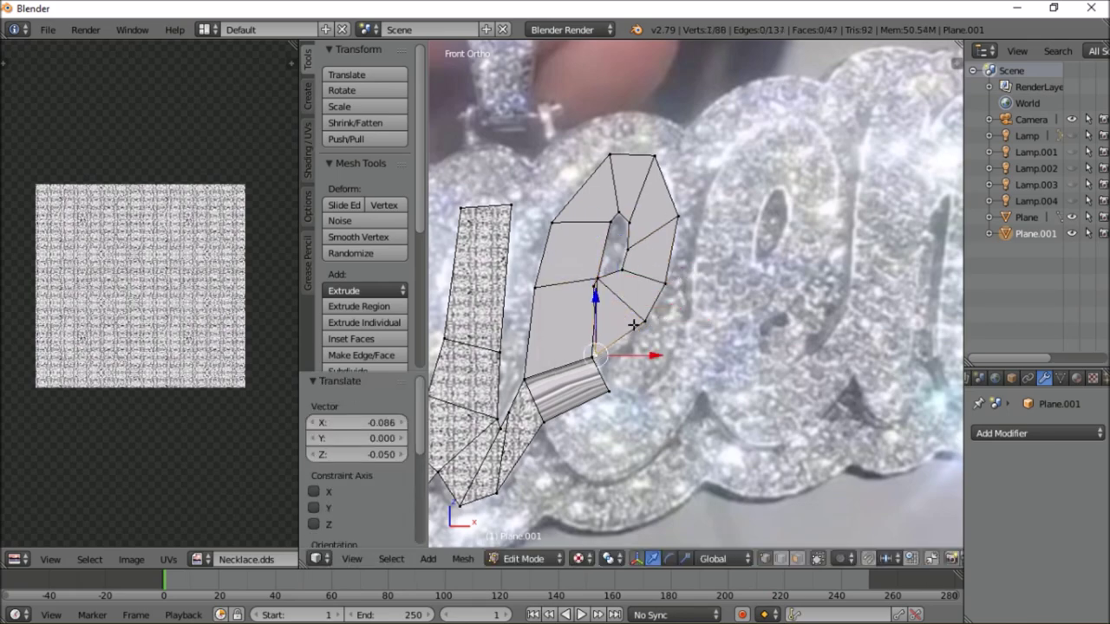
key("a")
scroll(531, 277, "up", 3)
right_click_drag(591, 359, 520, 402)
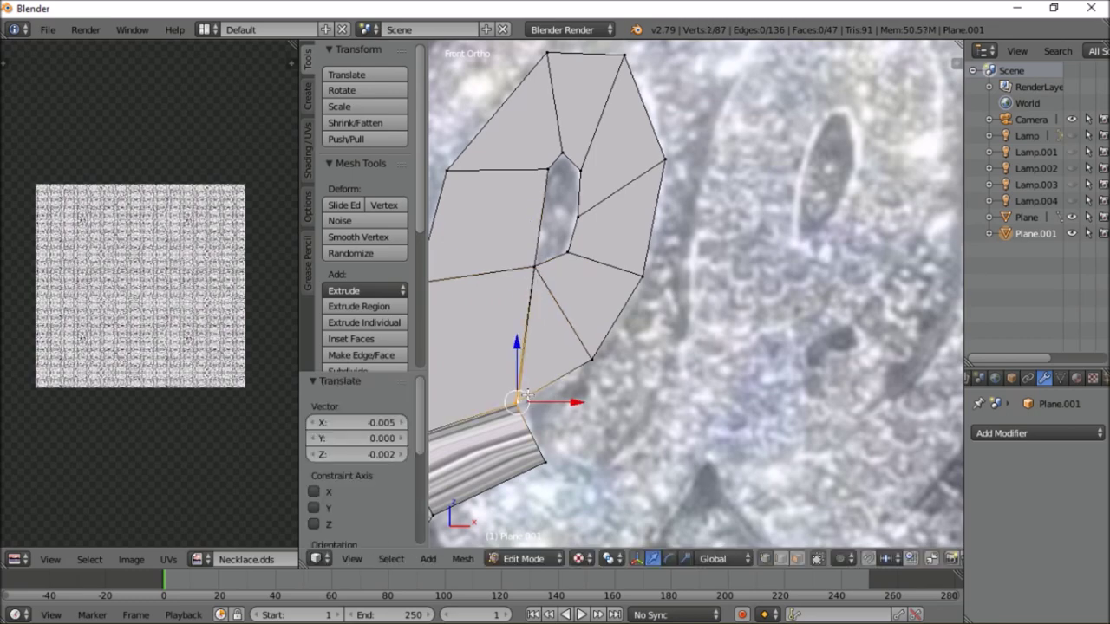
key("a")
scroll(596, 362, "down", 3)
left_click(591, 406)
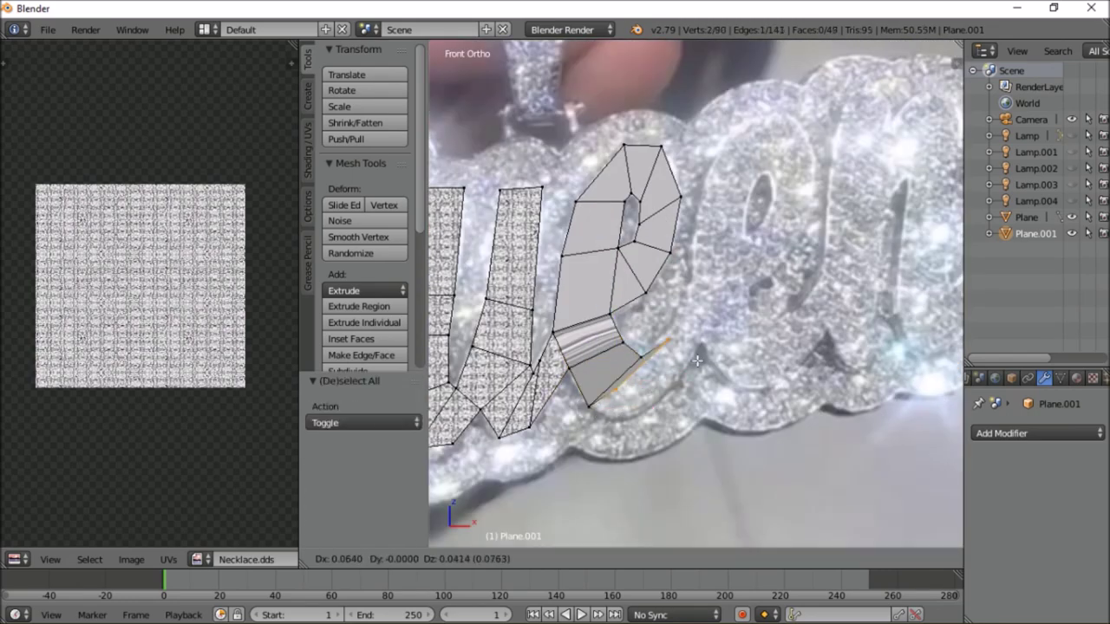
key("e")
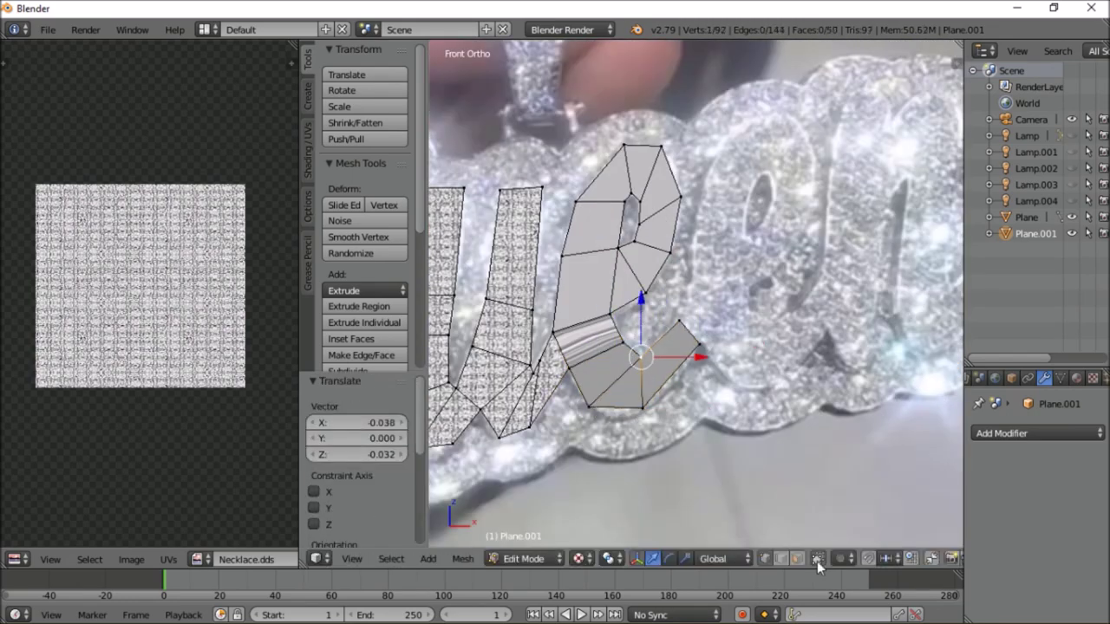
key("alt+m")
scroll(597, 376, "up", 2)
scroll(598, 375, "up", 2)
key("a")
key("k")
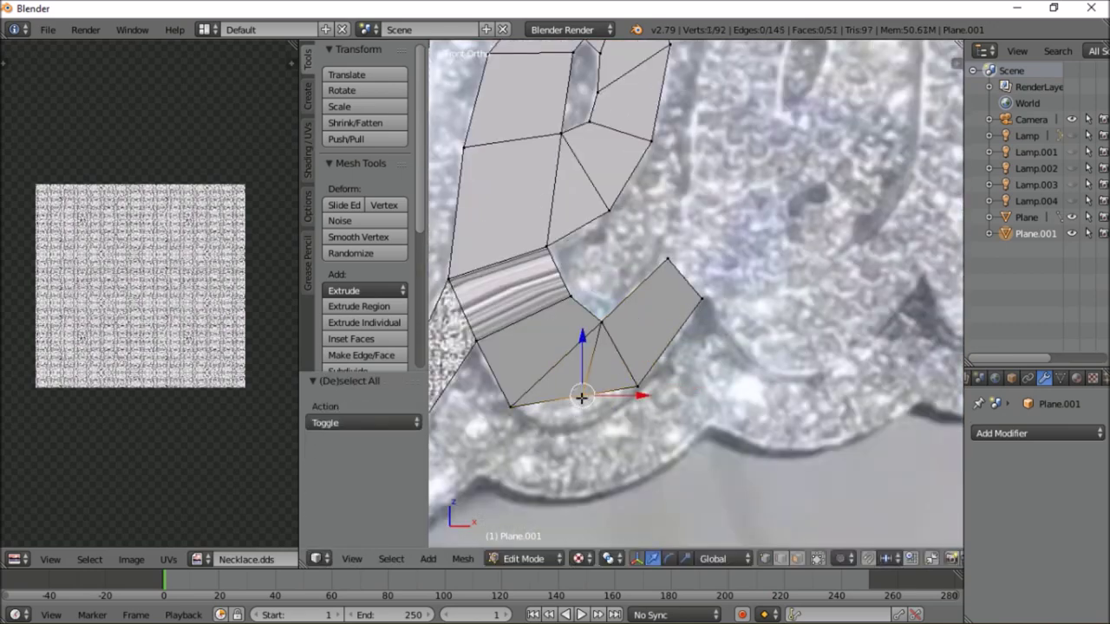
middle_click_drag(581, 397, 520, 347, "shift")
scroll(555, 286, "down", 3)
Step: Duplicate the finished e and place the copy as the second e of Queen
right_click(579, 194)
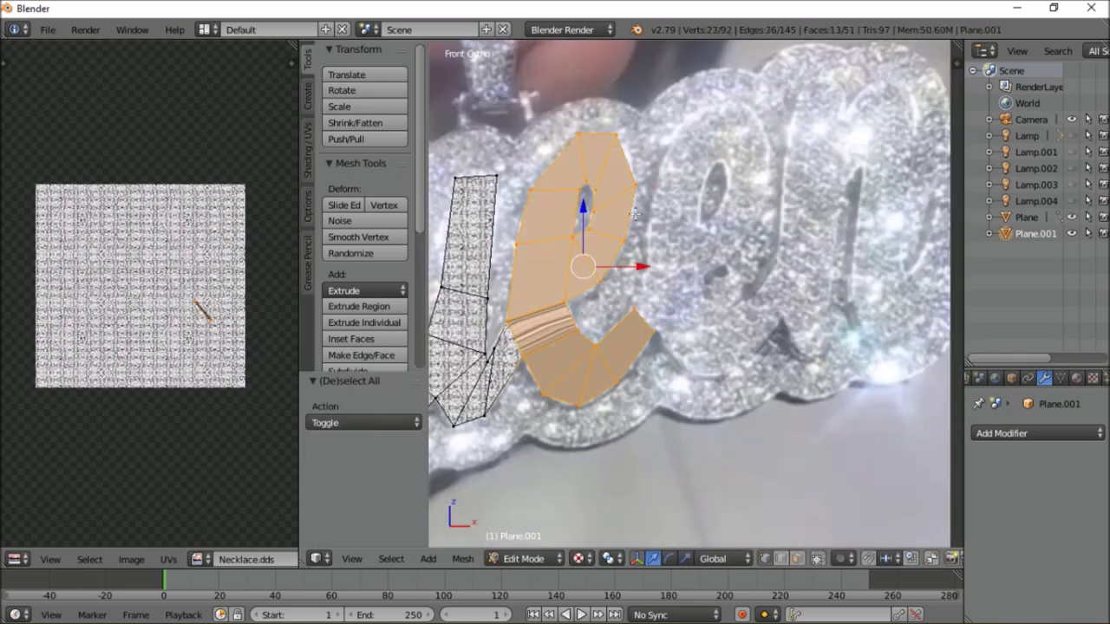
key("shift+d")
key("a")
scroll(597, 312, "up", 5)
right_click(558, 297)
scroll(557, 298, "down", 5)
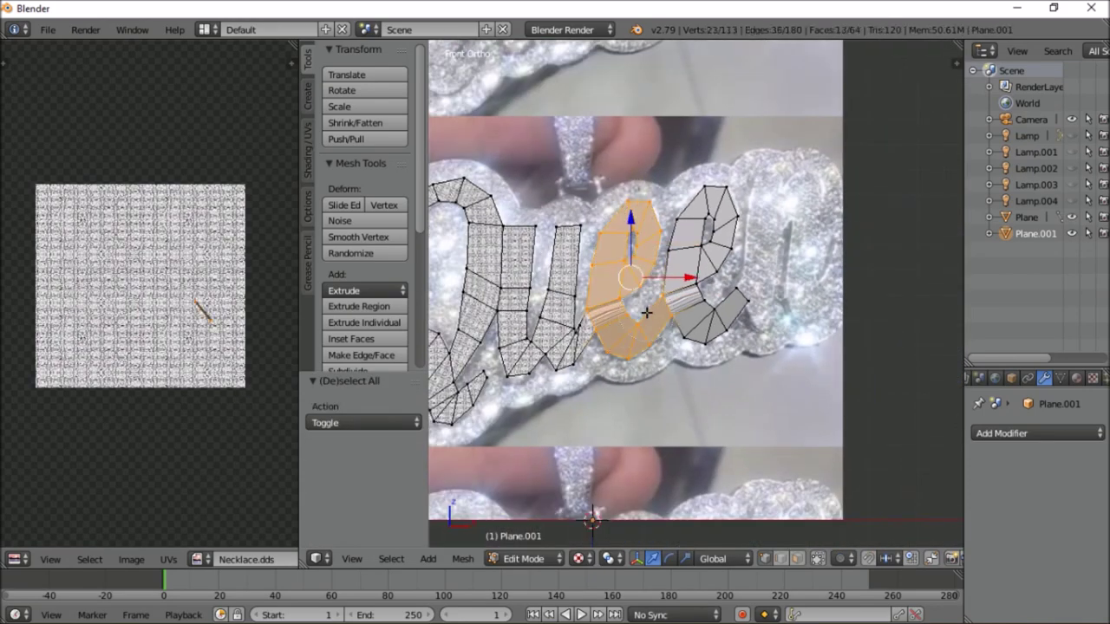
Step: Project the e's UVs from view onto the diamond texture, scale them, and return to Object Mode
key("u")
left_click(599, 303)
key("s")
left_click(202, 251)
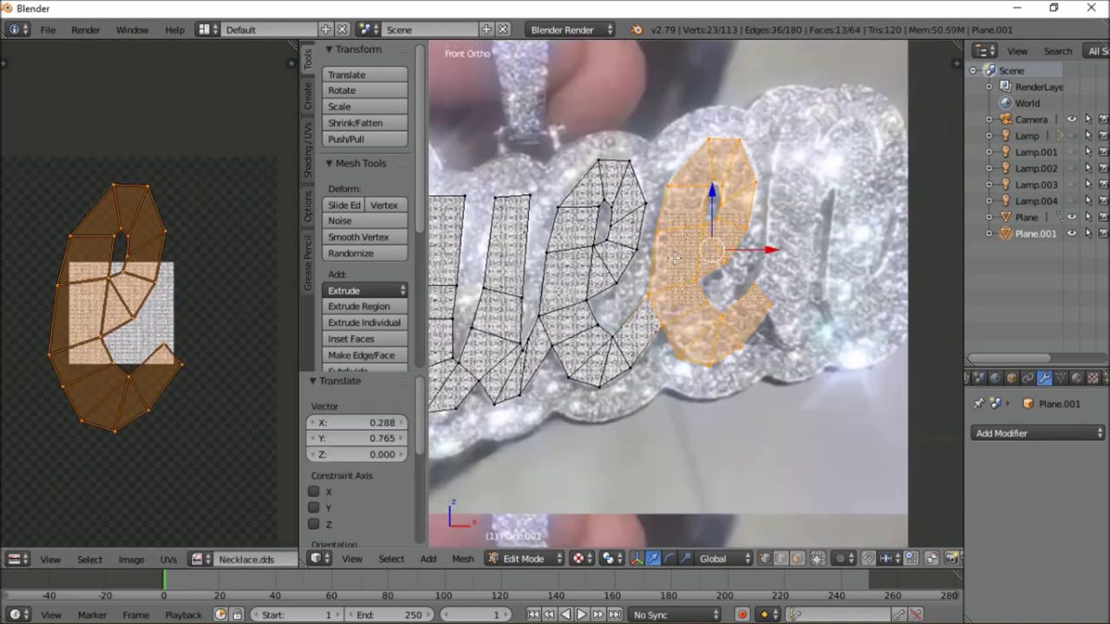
left_click(539, 560)
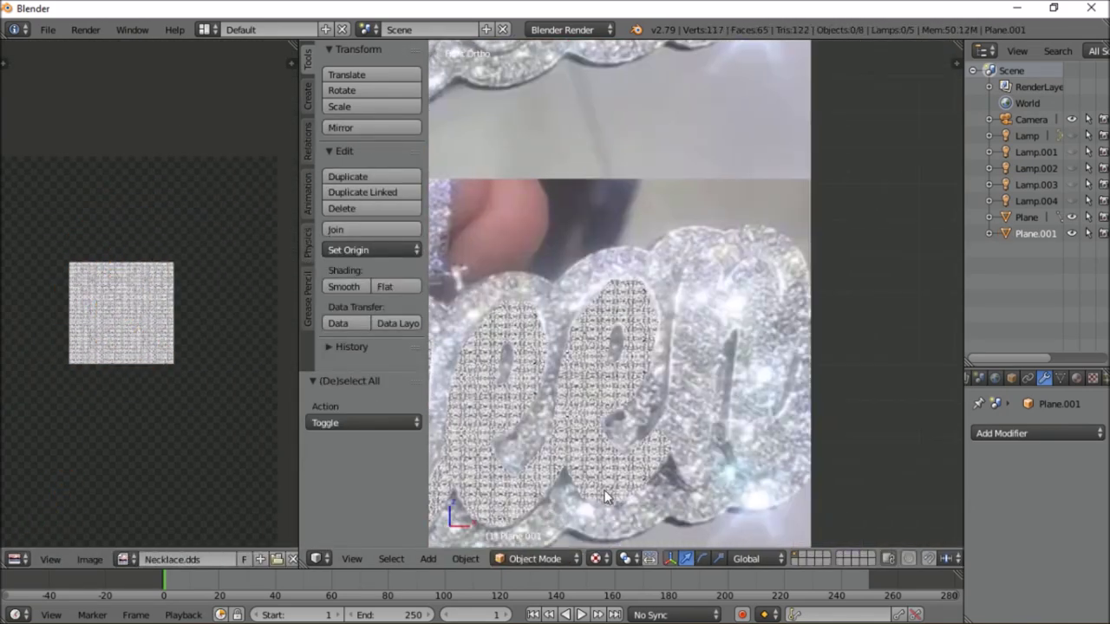
Step: Extrude the n's first stroke upward and narrow its top edge
left_click(737, 403)
scroll(737, 404, "up", 5)
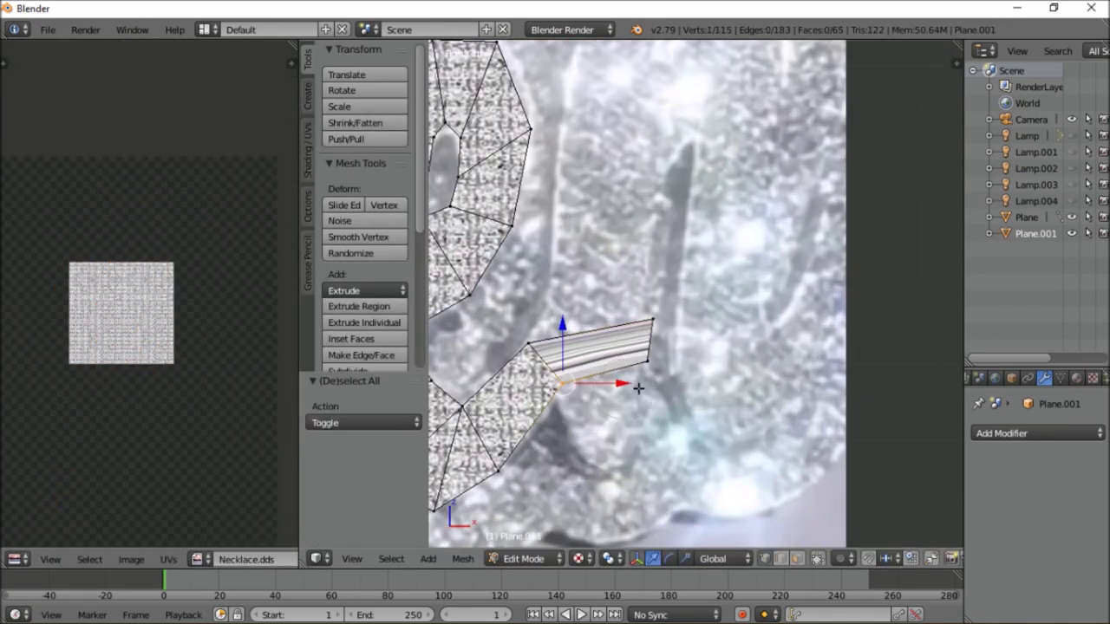
key("a")
right_click(555, 401)
key("g")
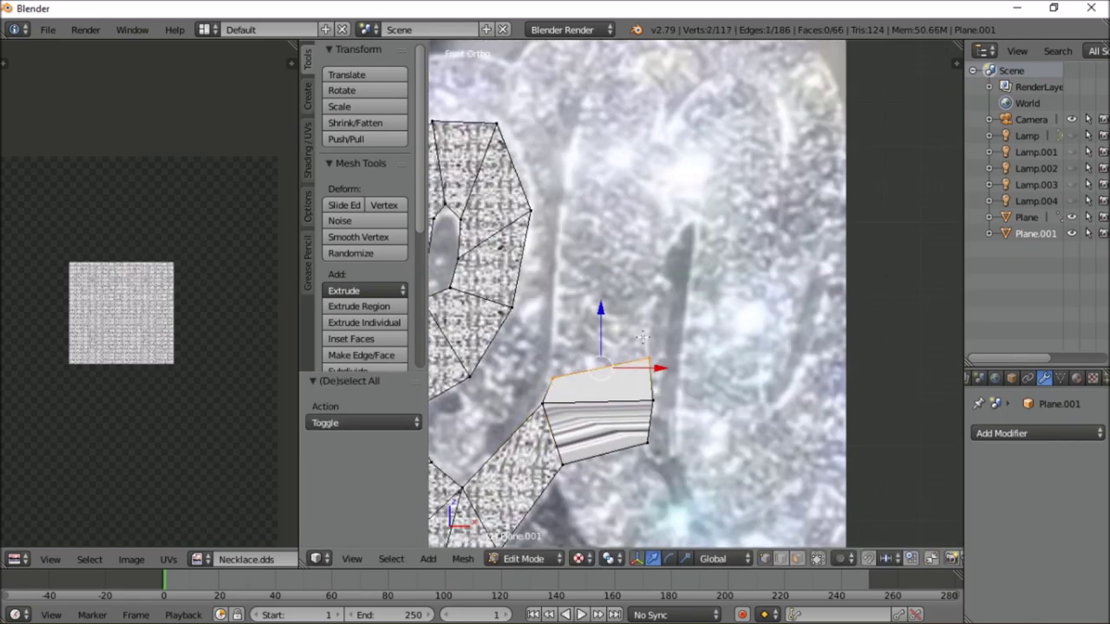
key("e")
left_click(733, 113)
scroll(737, 106, "up", 2, "shift")
key("s")
left_click(698, 115)
key("a")
scroll(661, 318, "down", 1)
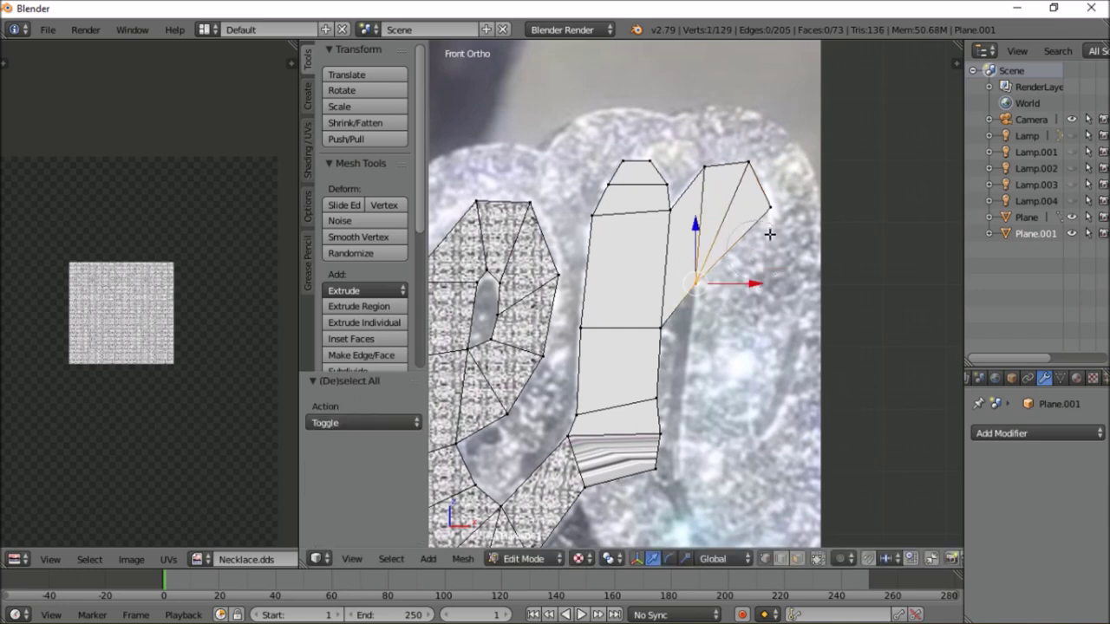
scroll(723, 285, "down", 1)
Step: Build the n's right stroke by extruding edges down from the top
key("e")
scroll(753, 324, "up", 2)
key("e")
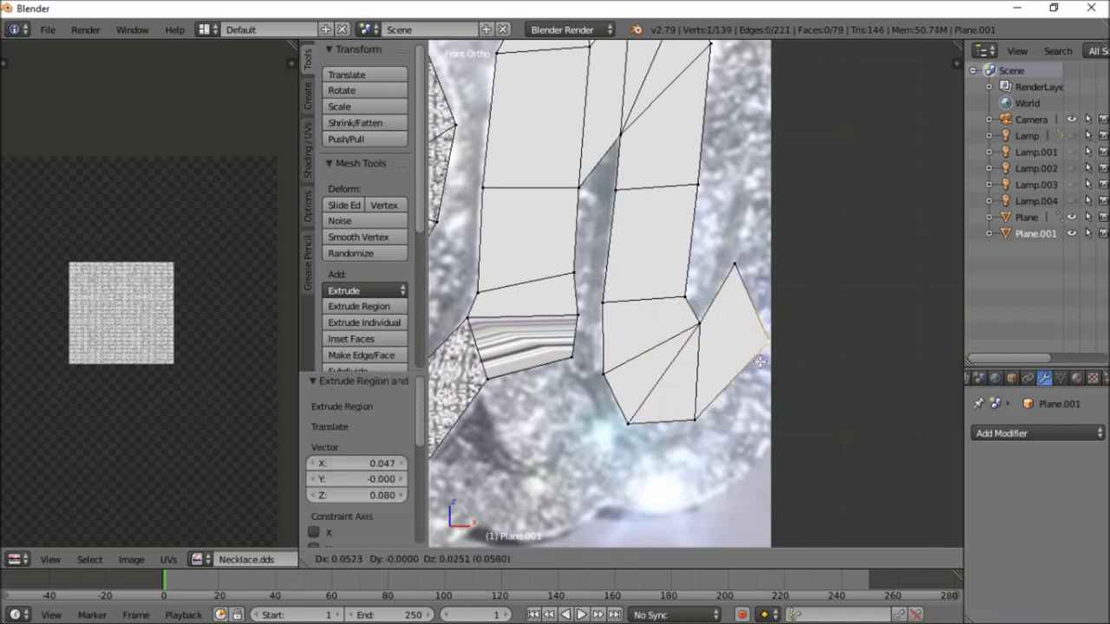
key("e")
left_click(784, 212)
scroll(818, 211, "down", 2)
left_click(537, 364)
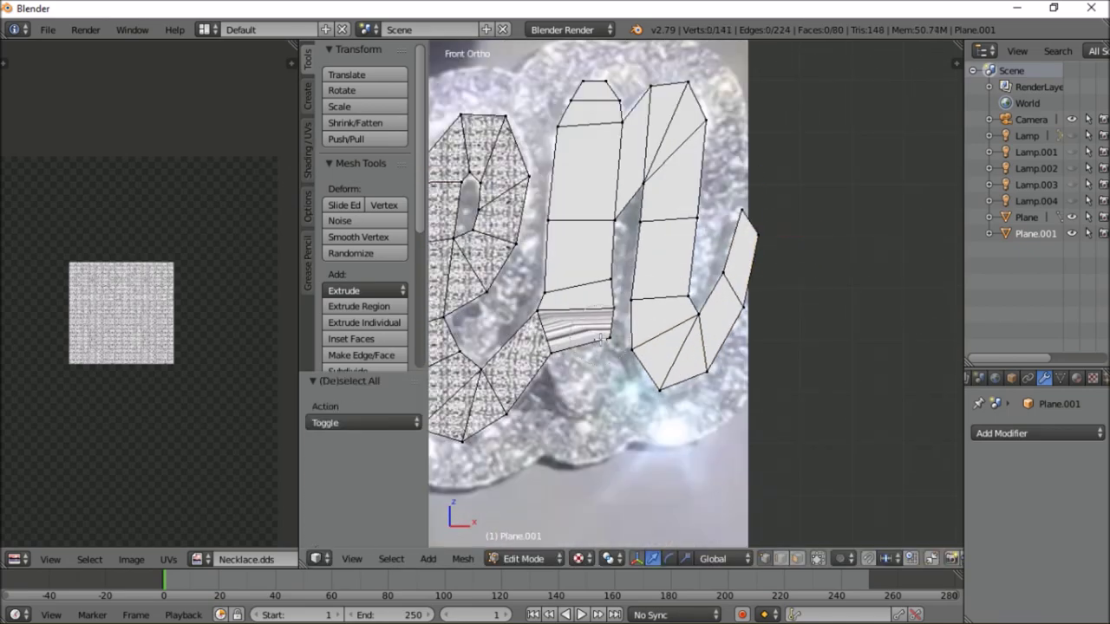
scroll(511, 448, "up", 2)
key("e")
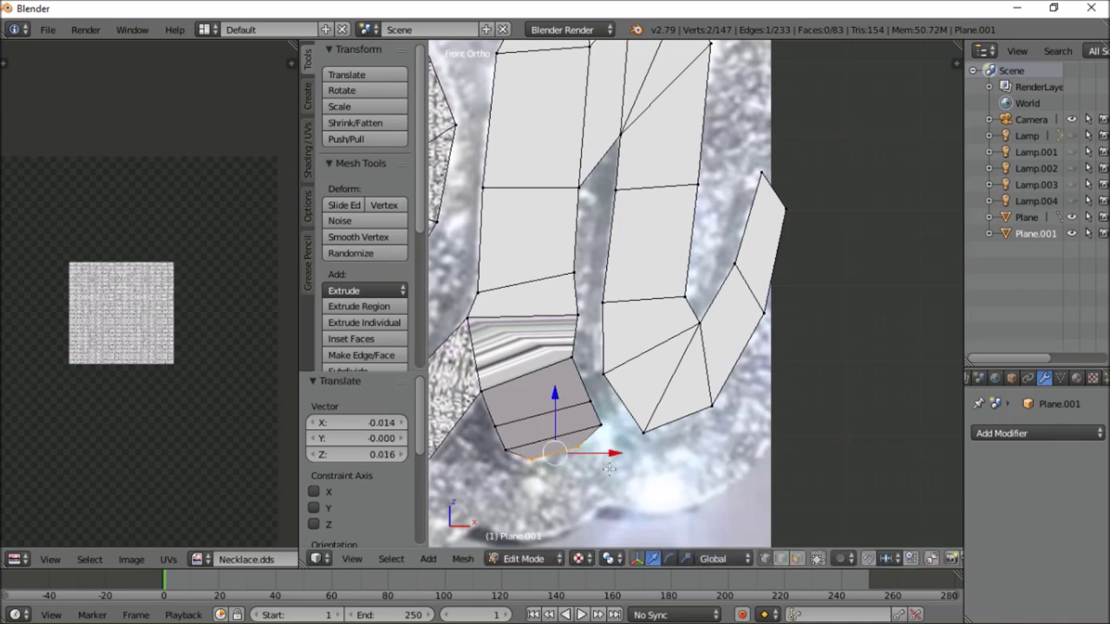
Step: Project the n's UVs from view, scale and move them onto the diamond texture, then exit editing
key("Tab")
scroll(645, 446, "down", 2)
left_click(524, 558)
left_click(533, 535)
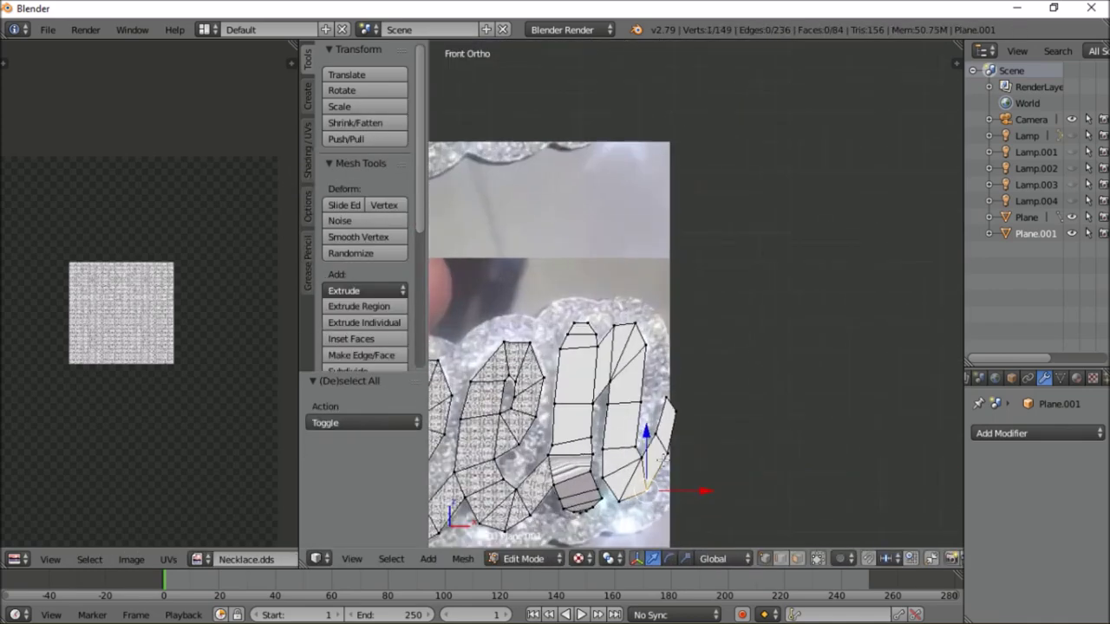
key("a")
scroll(566, 438, "down", 2)
key("a")
key("u")
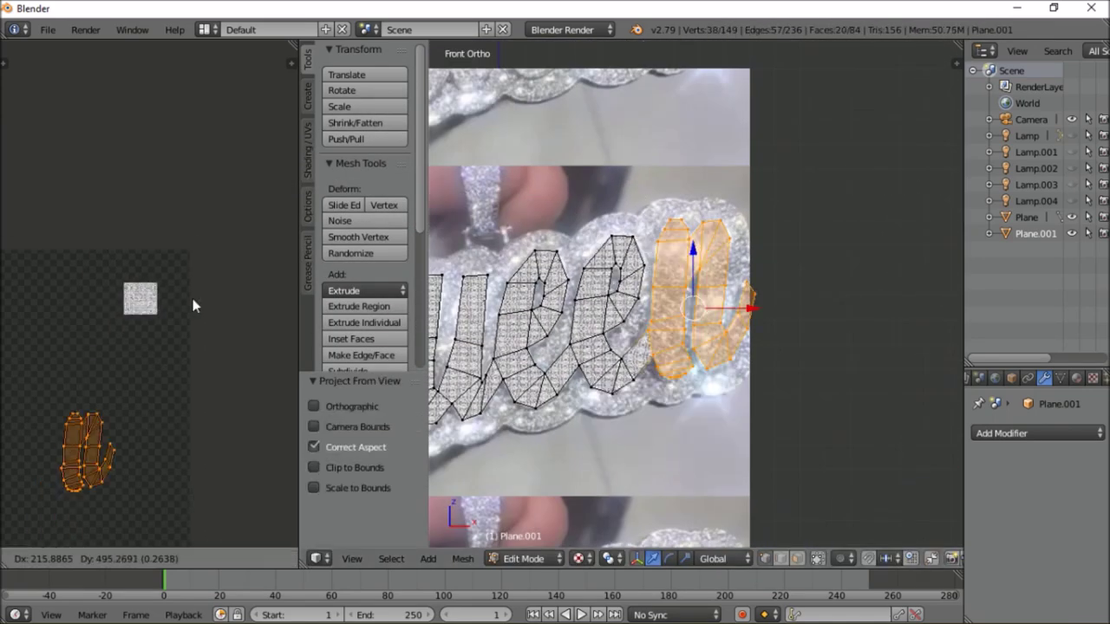
key("s")
key("g")
scroll(212, 199, "up", 3)
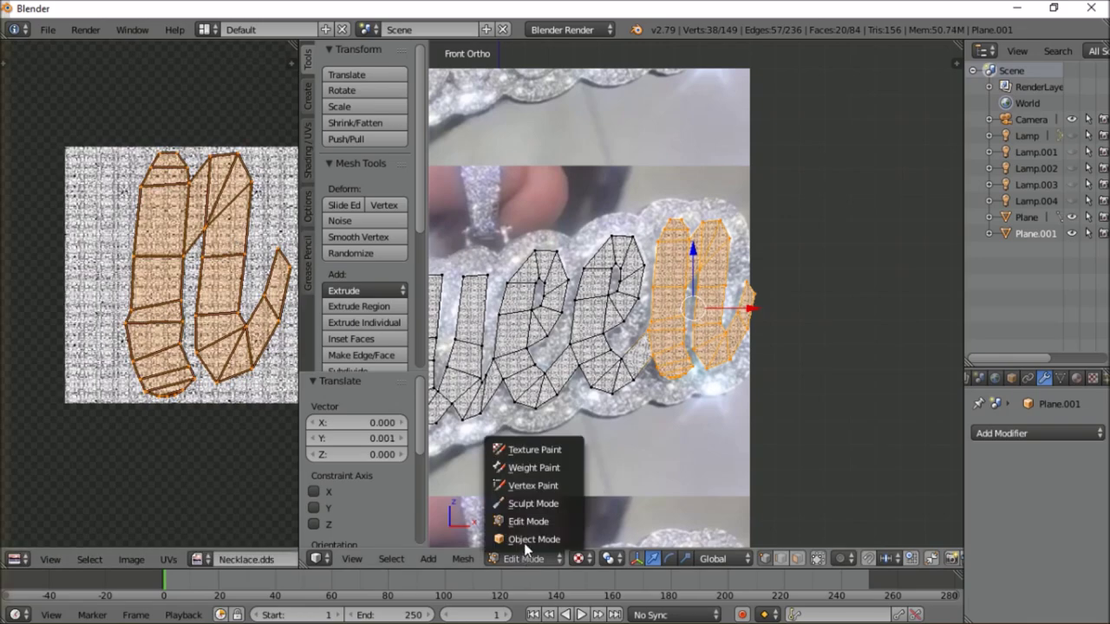
left_click(525, 540)
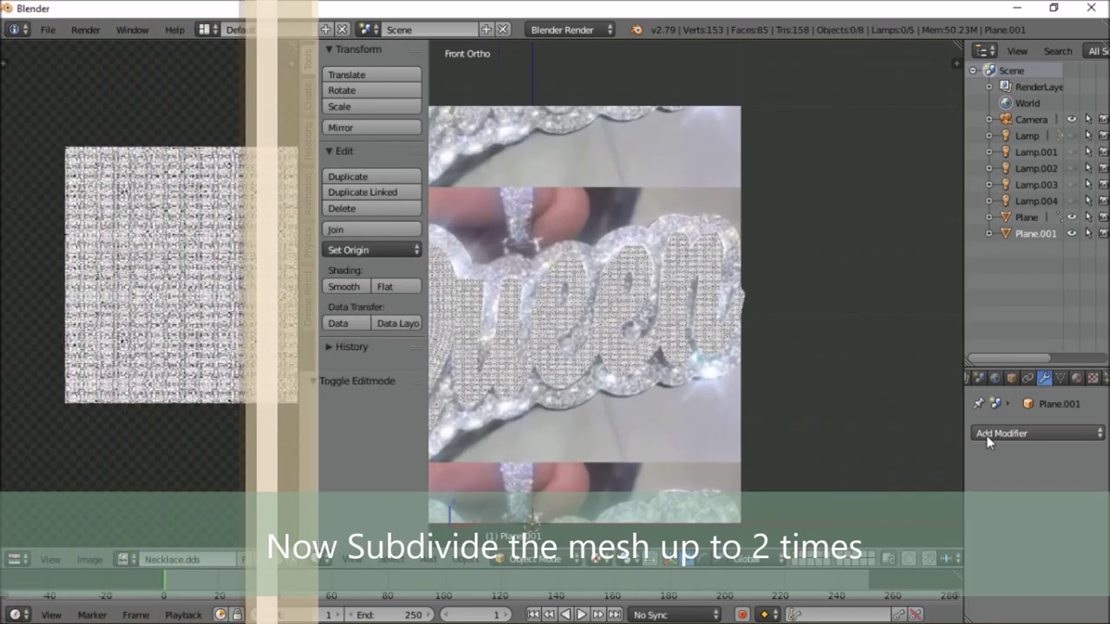
Step: Add a Subdivision Surface modifier to Plane.001 at viewport level 2 and view it in wireframe
left_click(995, 434)
left_click(763, 518)
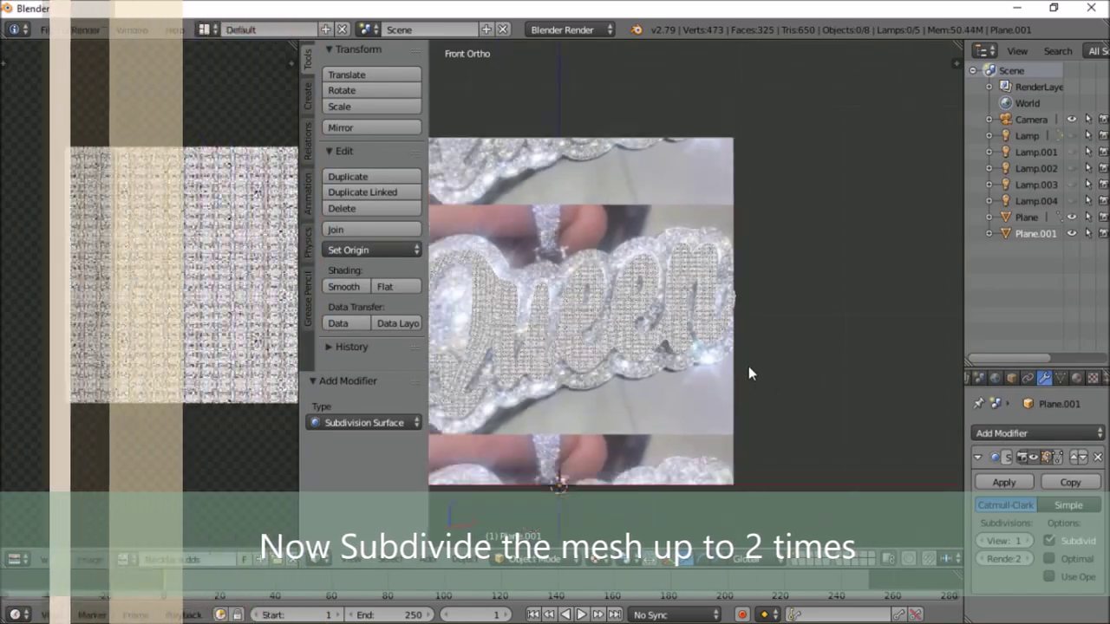
scroll(739, 365, "down", 2)
scroll(607, 386, "up", 3)
scroll(587, 399, "up", 1)
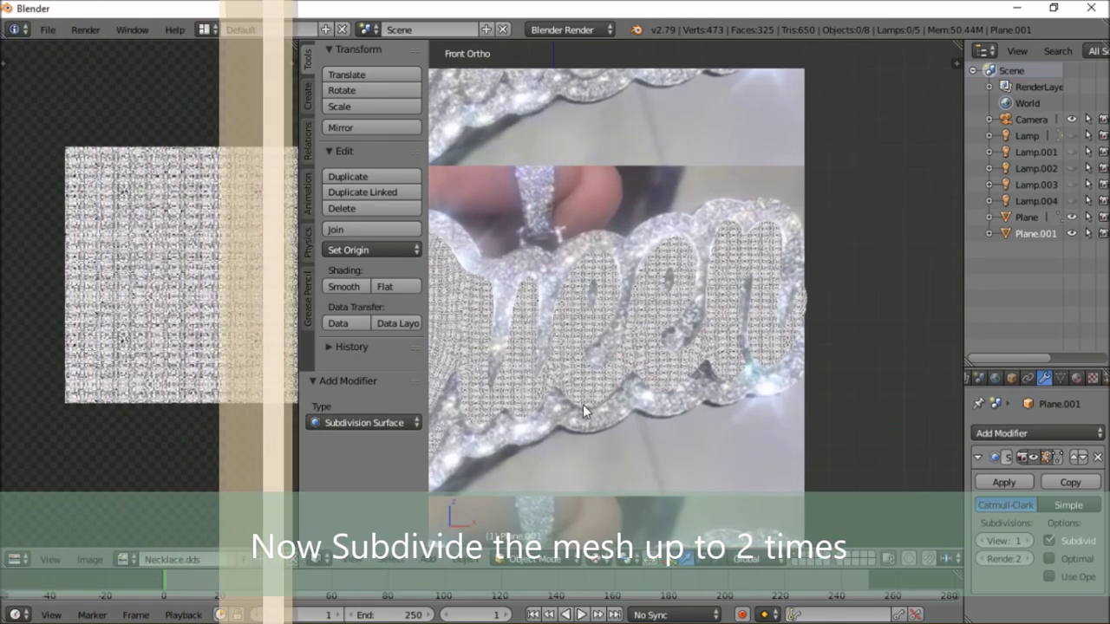
scroll(583, 405, "up", 1)
scroll(580, 407, "up", 1)
scroll(578, 408, "up", 2)
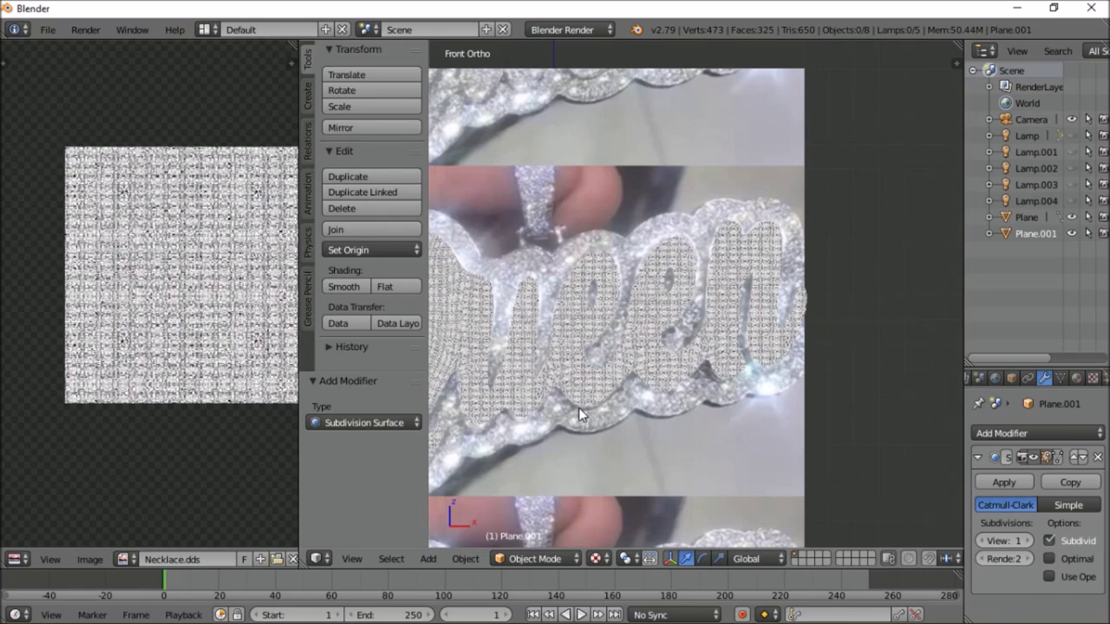
key("ctrl+2")
key("z")
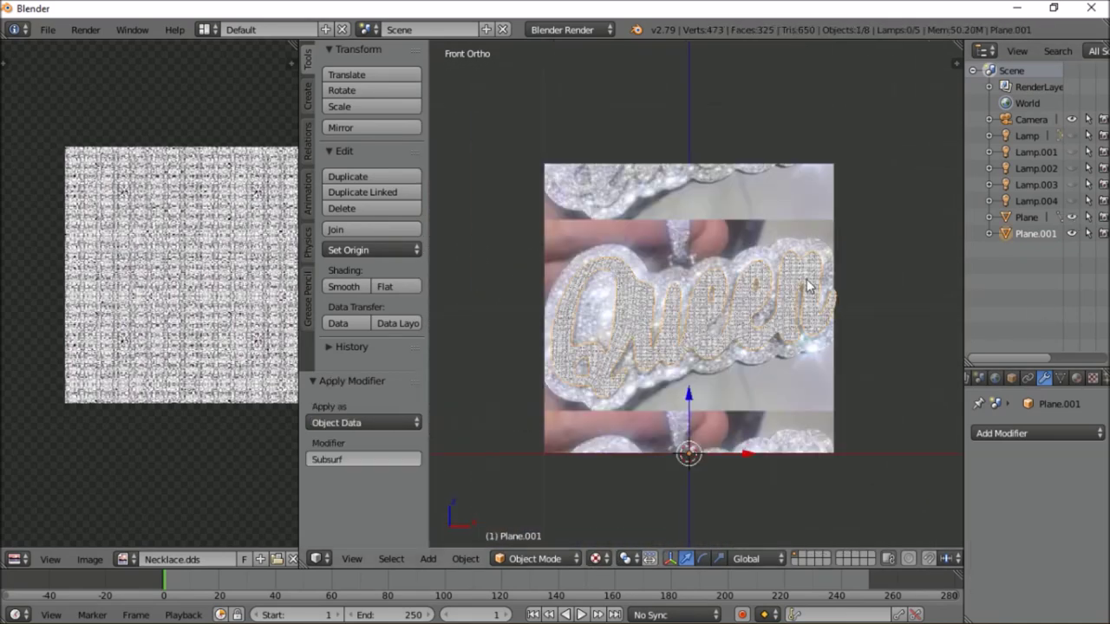
Step: Extrude the lettering faces along their normals for thickness and check it from an edge-on side view
middle_click_drag(808, 286, 607, 433)
left_click(535, 558)
left_click(532, 451)
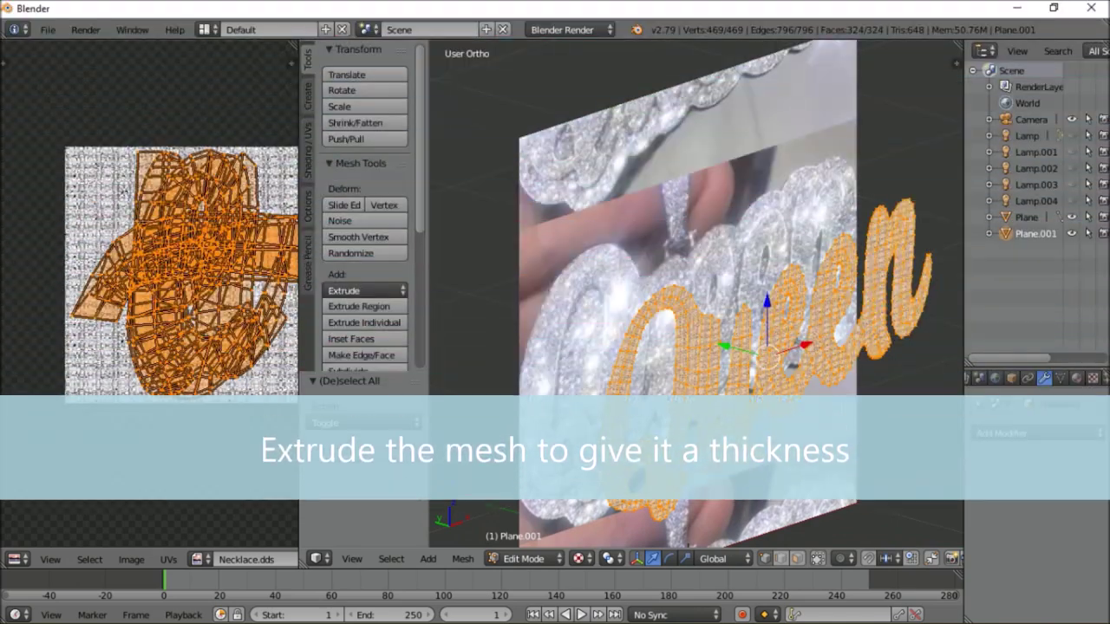
key("e")
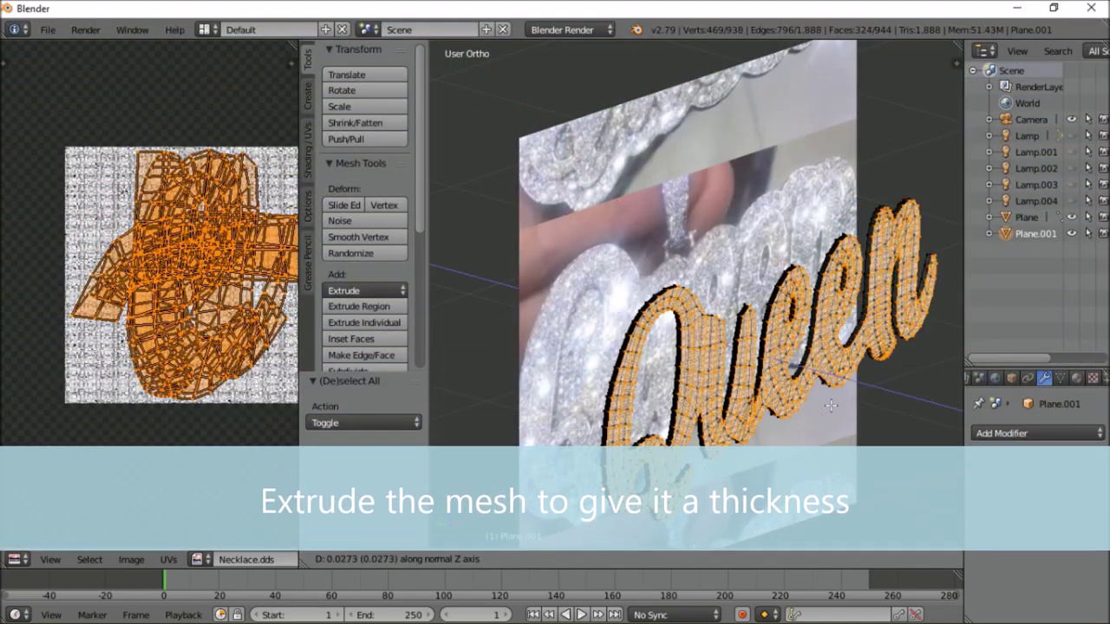
left_click(836, 405)
mouse_move(836, 405)
middle_mouse_down()
mouse_move(772, 332)
mouse_move(720, 382)
middle_mouse_up()
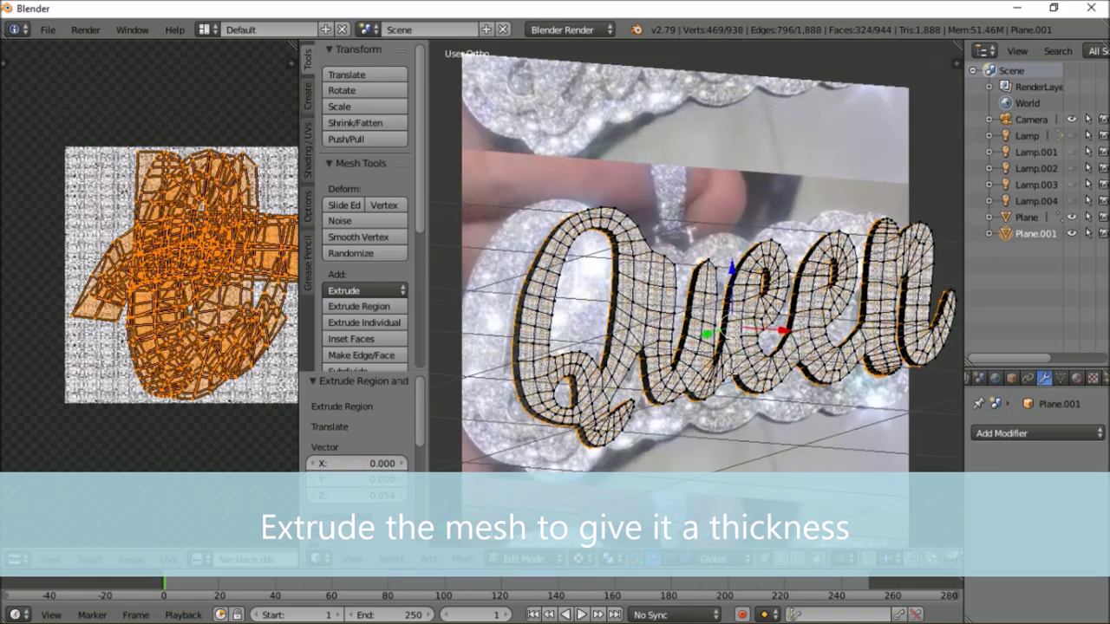
scroll(714, 402, "up", 2)
left_click(542, 539)
mouse_move(542, 539)
middle_mouse_down()
mouse_move(676, 119)
mouse_move(878, 468)
middle_mouse_up()
left_click(535, 559)
left_click(530, 517)
Step: Box-select all of the lettering's vertices from an angled view
key("a")
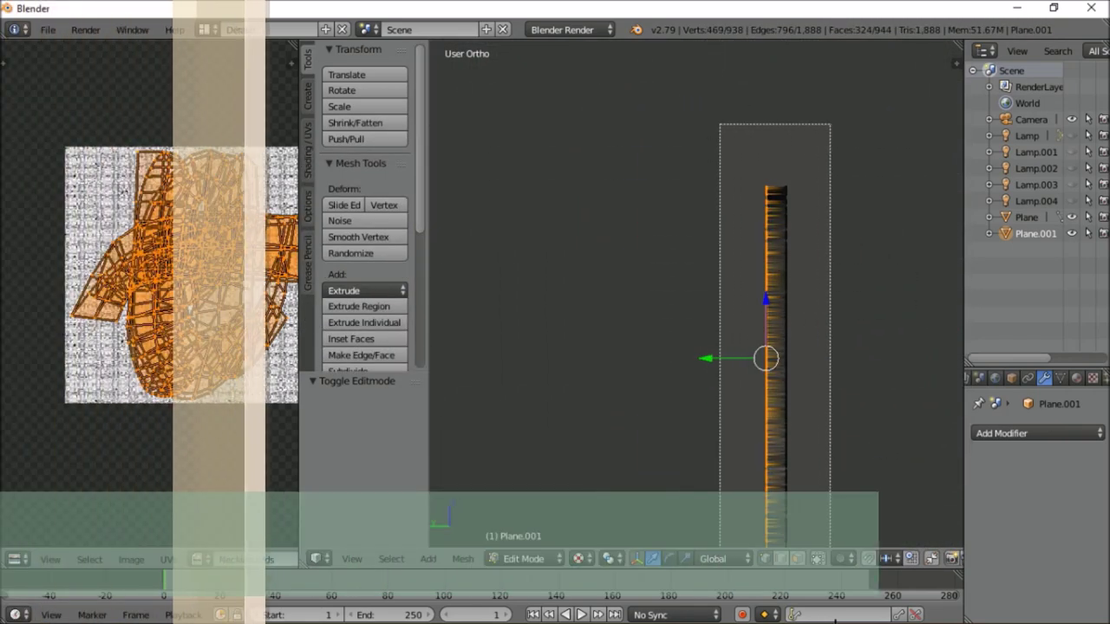
mouse_move(754, 413)
middle_mouse_down()
mouse_move(760, 393)
mouse_move(752, 429)
middle_mouse_up()
scroll(763, 416, "down", 3, "shift")
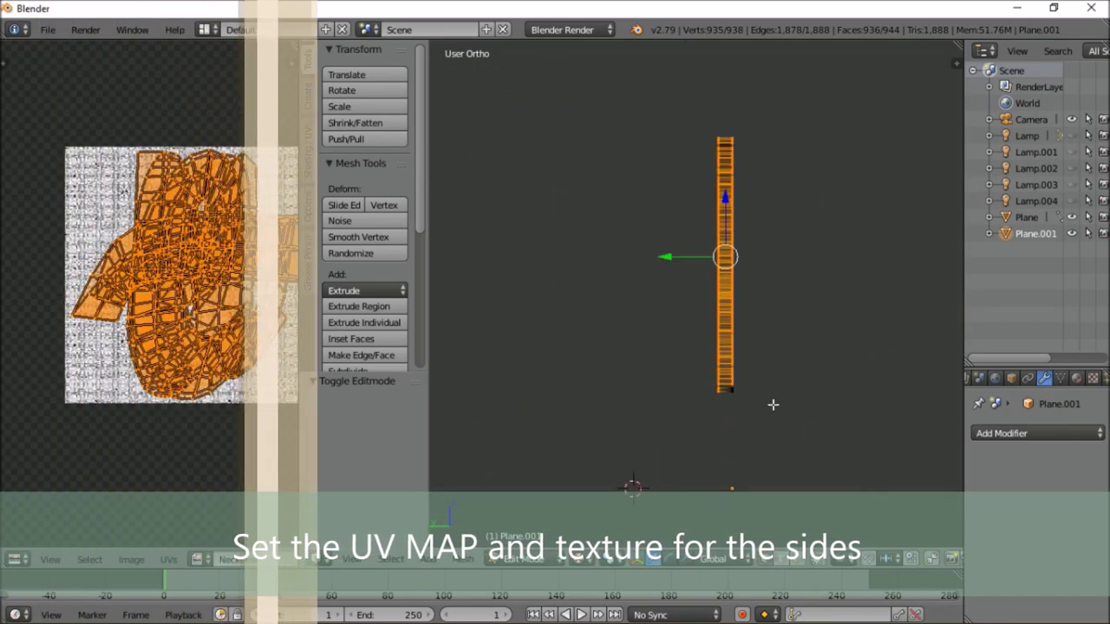
key("b")
left_click_drag(668, 401, 842, 525)
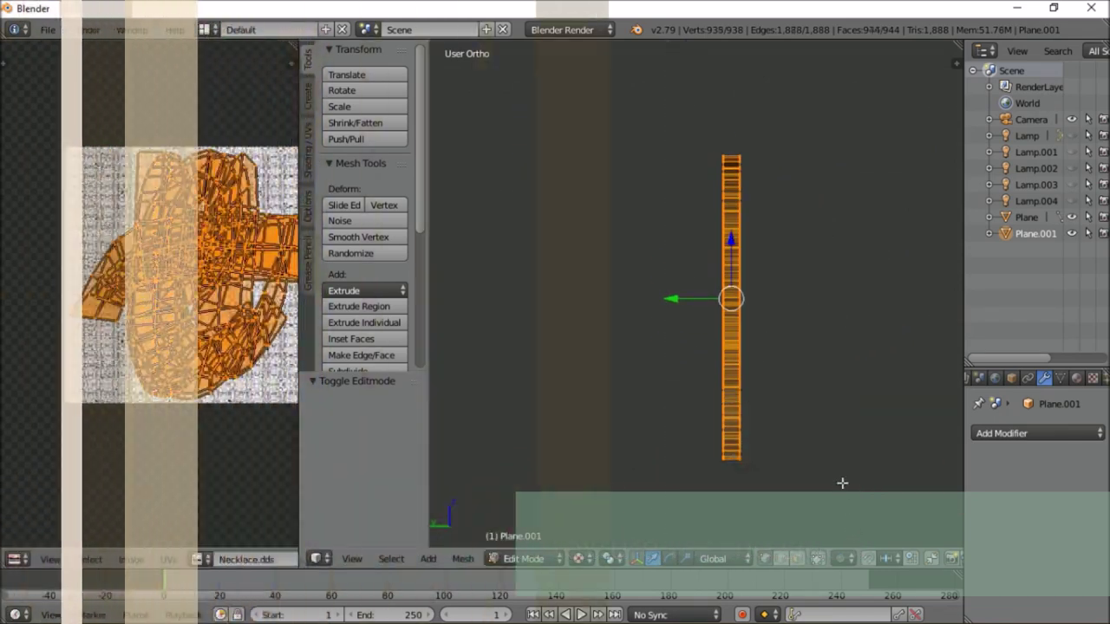
Step: In front view, deselect the front vertices of Q, e and n, then stretch the side UVs along X
key("KP_1")
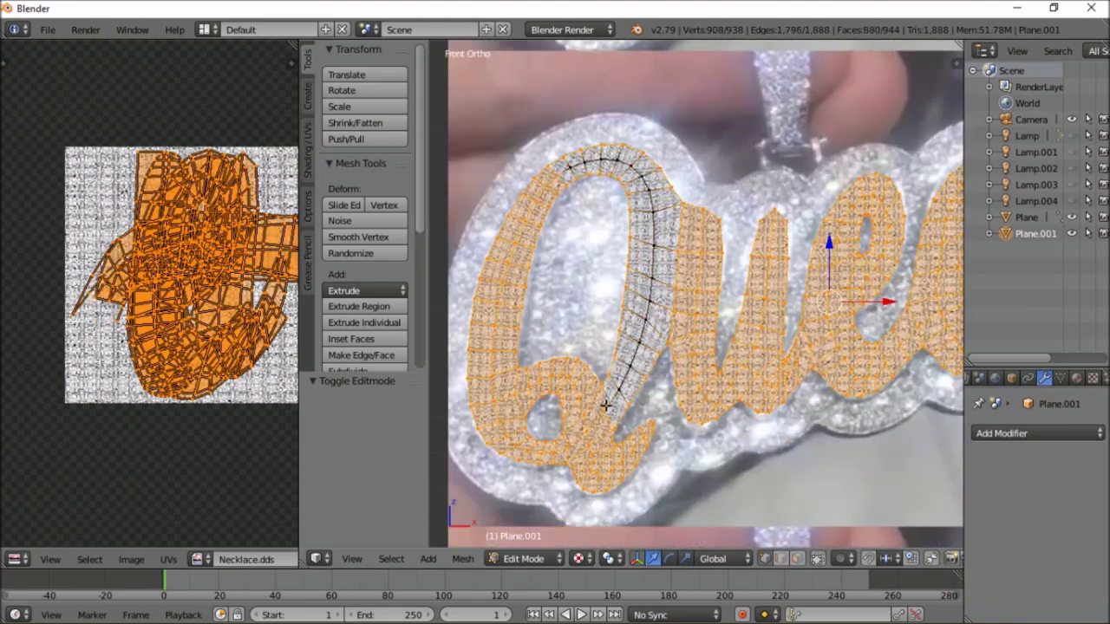
right_click(533, 199, "shift")
scroll(657, 247, "up", 2)
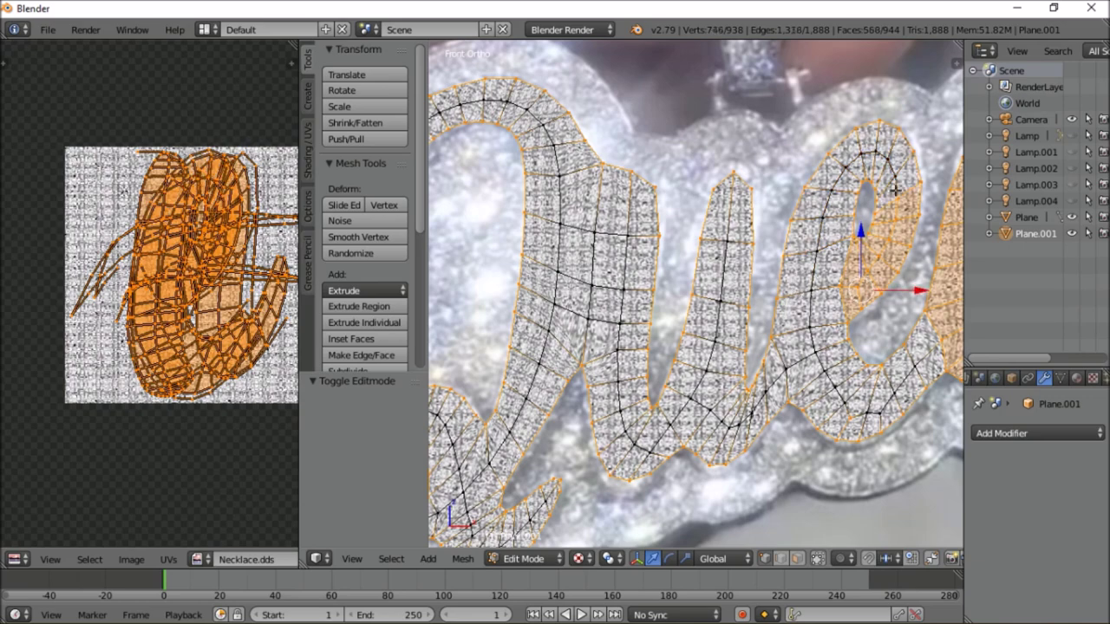
right_click(886, 157, "alt+shift")
scroll(748, 348, "up", 5, "ctrl")
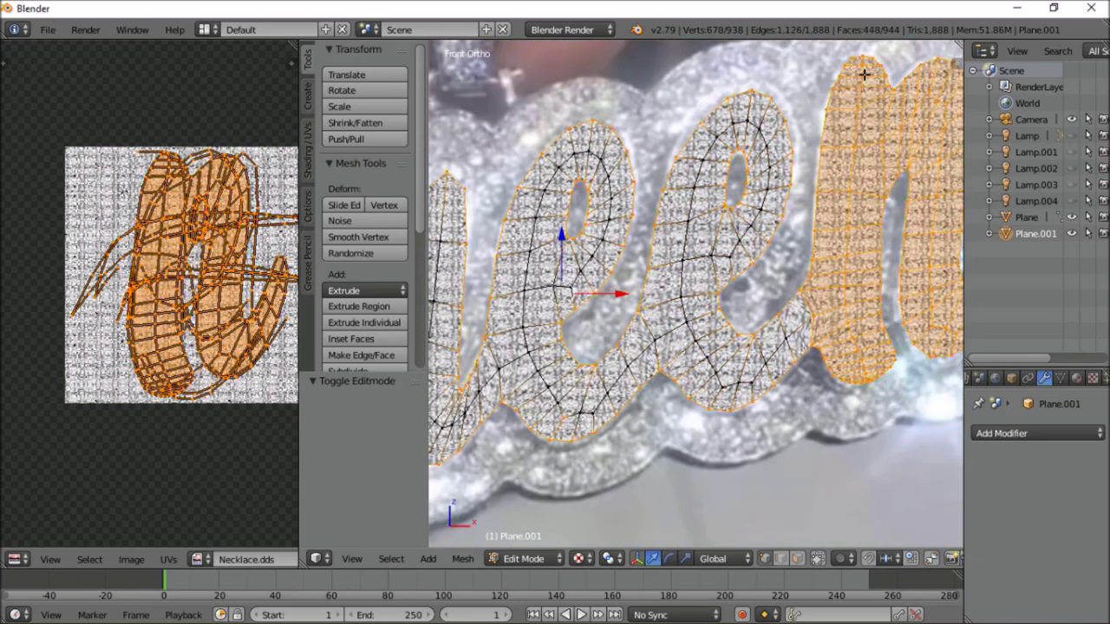
scroll(861, 368, "up", 4, "ctrl")
right_click(684, 122, "shift")
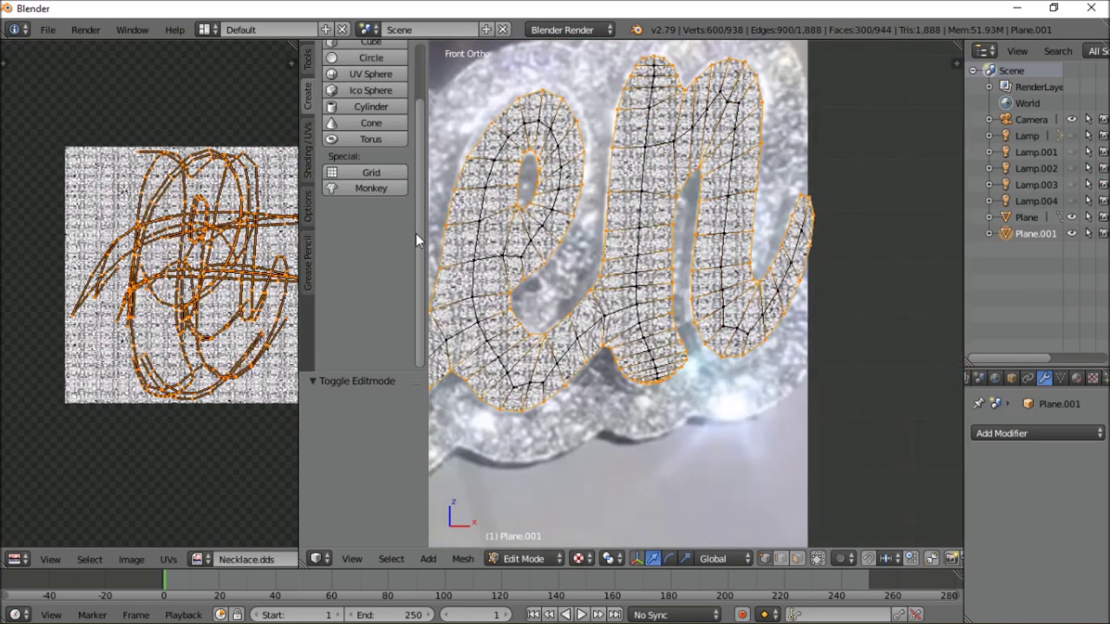
scroll(234, 241, "down", 4)
key("s")
key("x")
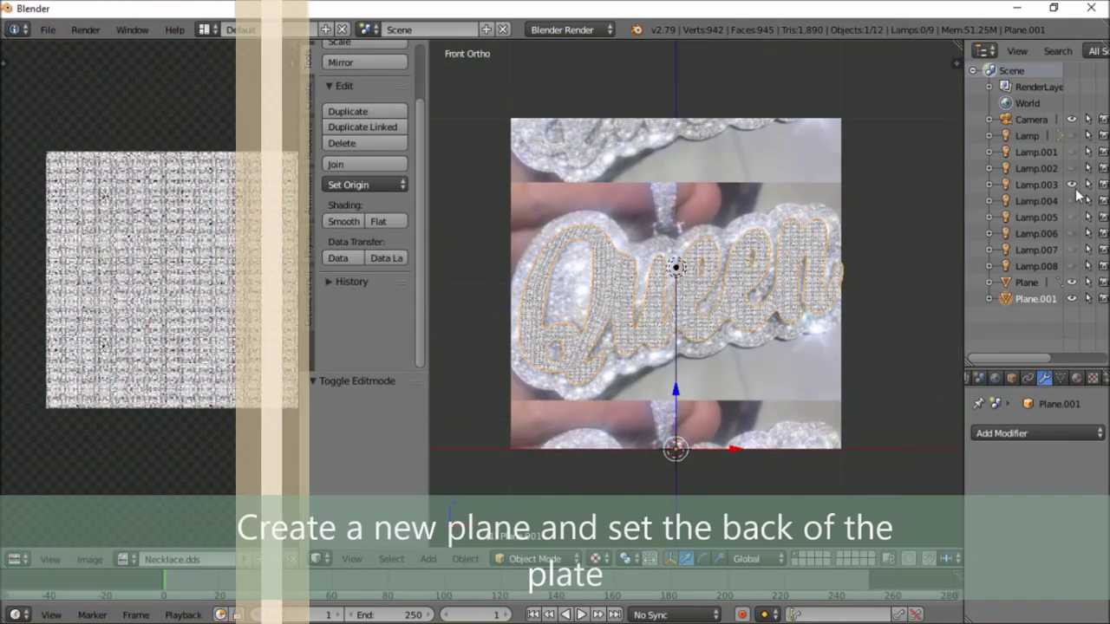
Step: Add a new plane to the scene from the Create tab
scroll(797, 325, "up", 2)
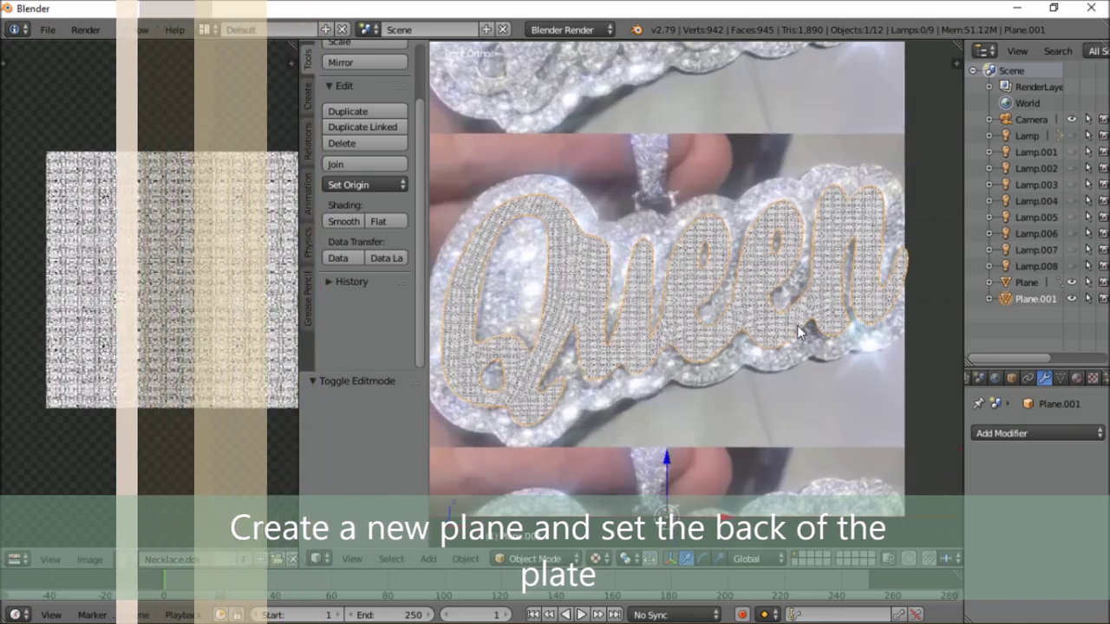
scroll(797, 325, "down", 1)
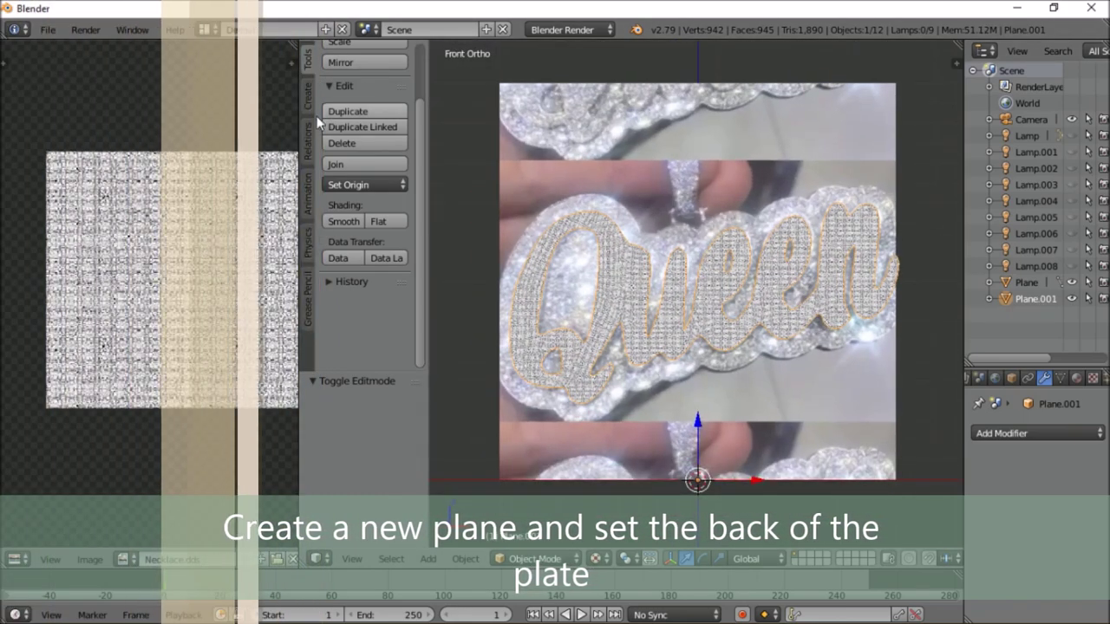
left_click(308, 97)
left_click(361, 93)
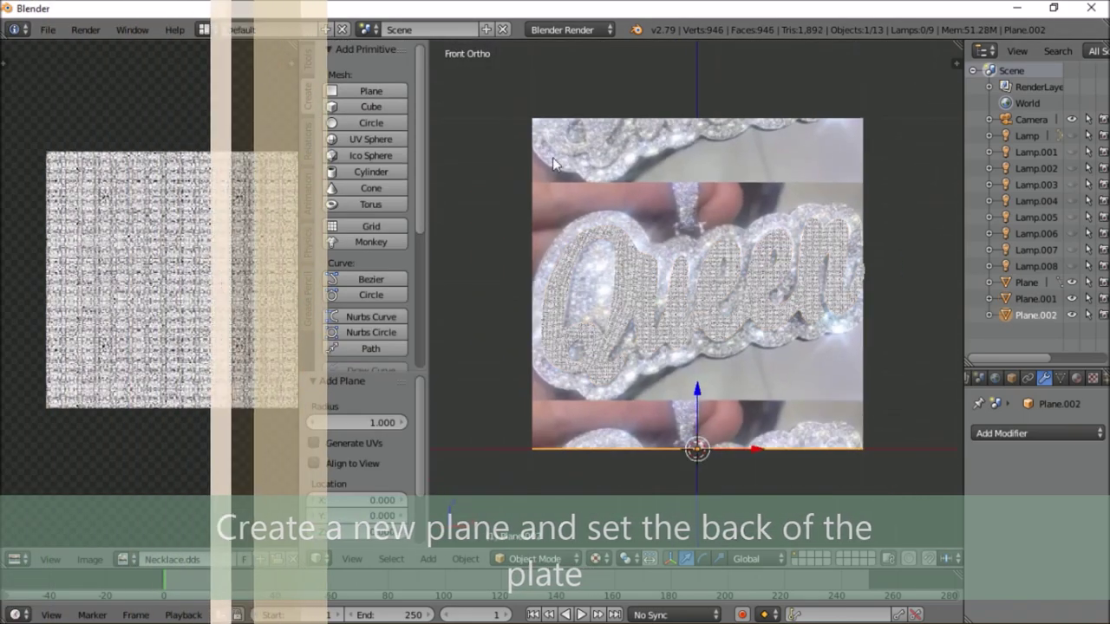
Step: Rotate the plane 90° about X and move it along Y to sit just behind the lettering
scroll(607, 173, "up", 1)
key("r")
key("x")
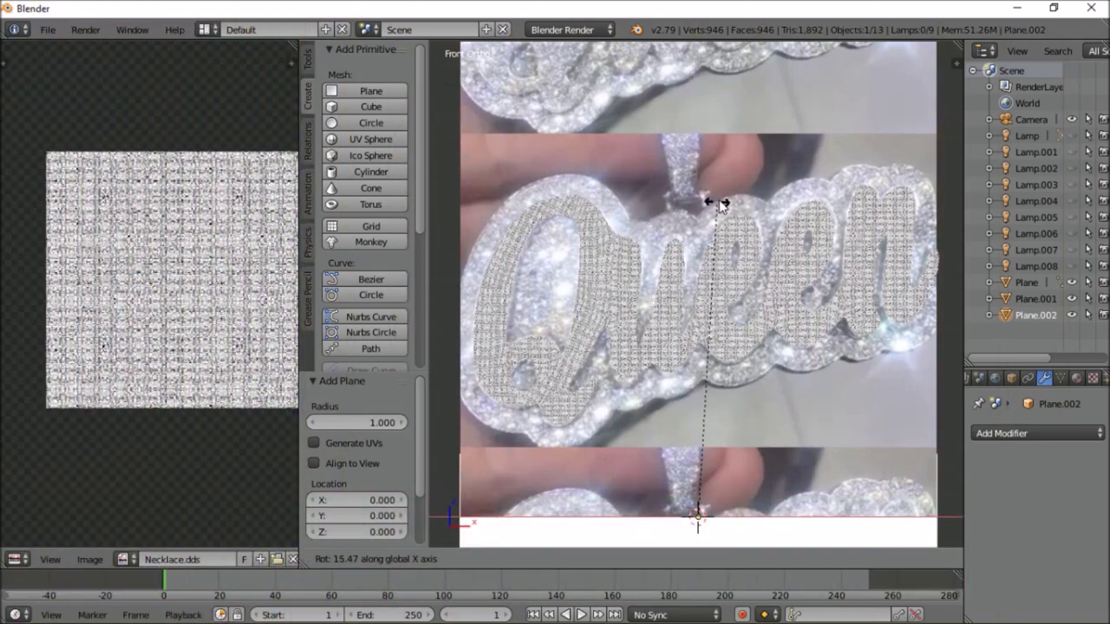
type("90")
key("Return")
key("g")
key("y")
left_click(650, 456)
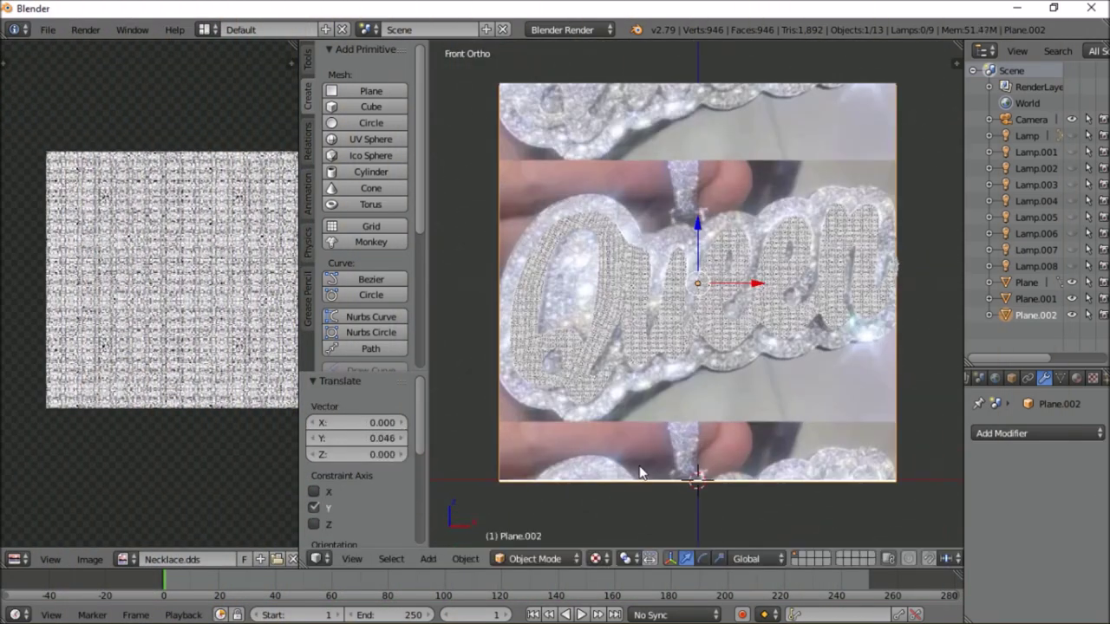
key("Tab")
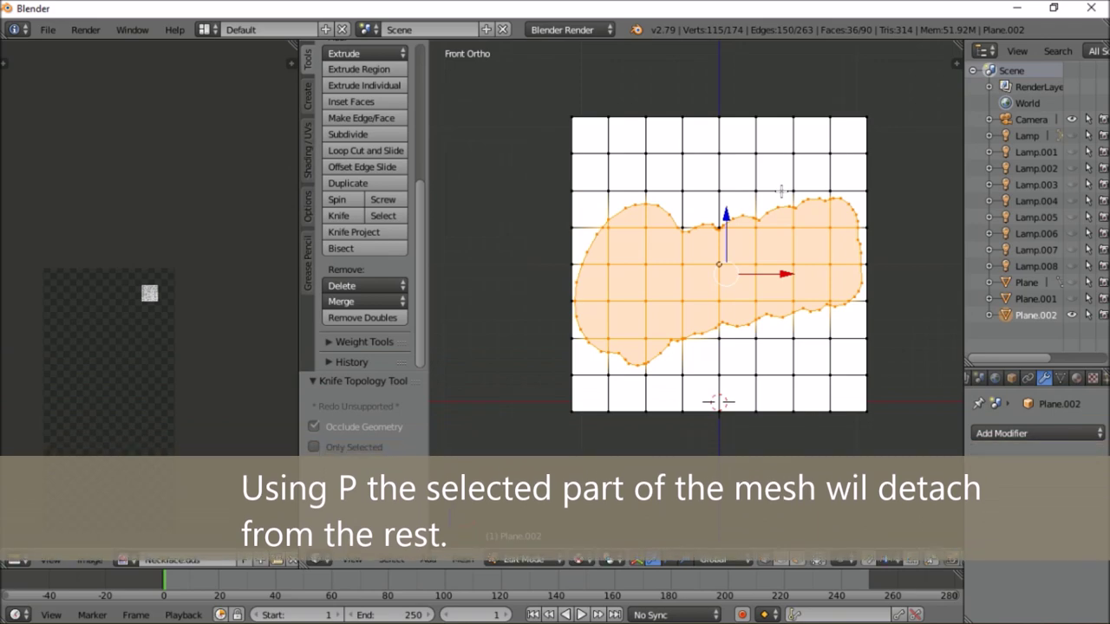
Step: Separate the selected outline into its own object and delete the leftover Plane.002
left_click(782, 193)
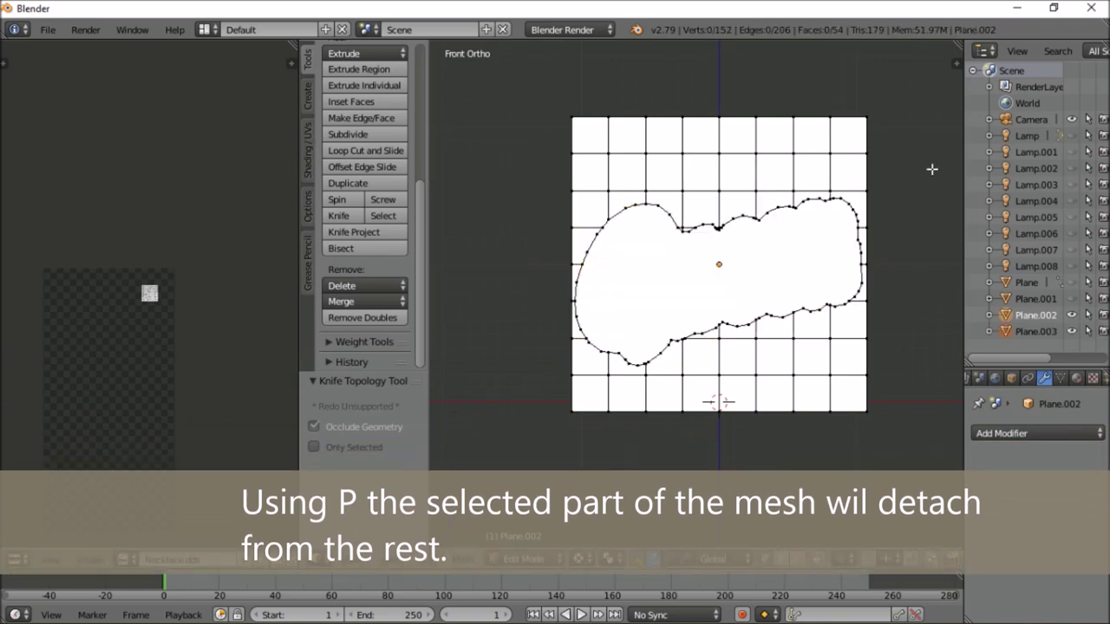
key("Tab")
right_click(1041, 315)
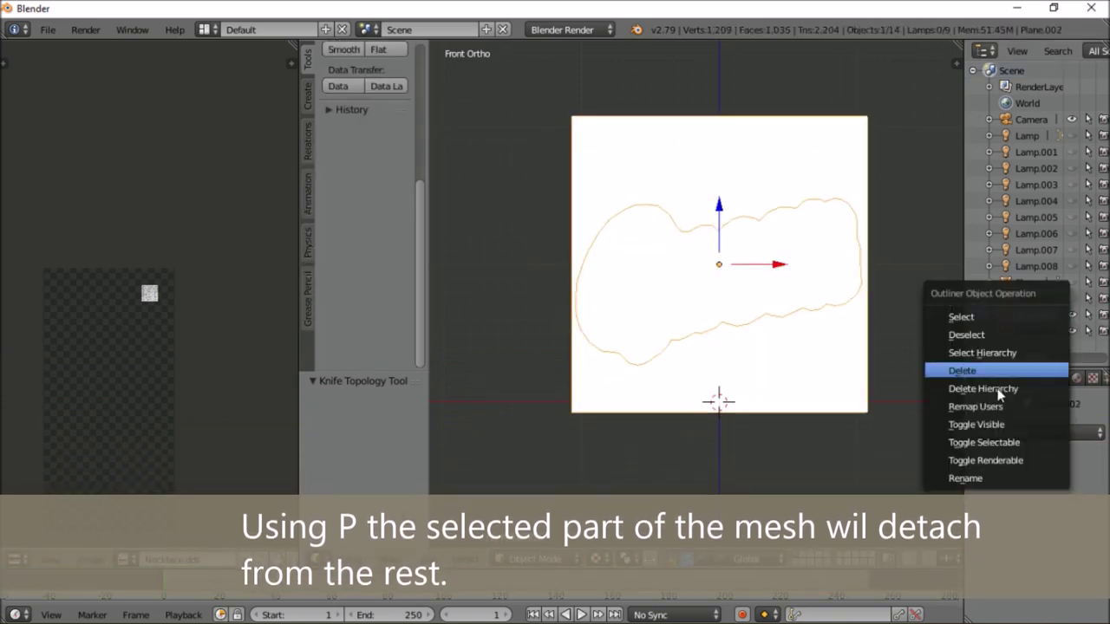
left_click(993, 371)
Step: Add a Subdivision Surface modifier to Plane.003 and apply it to smooth the shape
left_click(1034, 318)
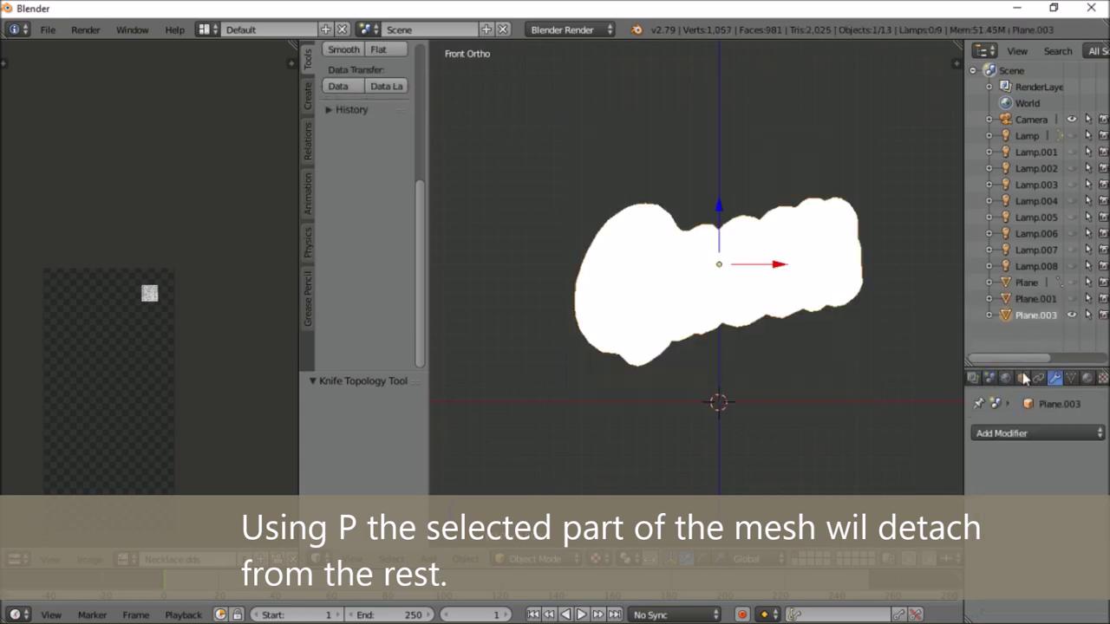
left_click(1032, 434)
left_click(803, 445)
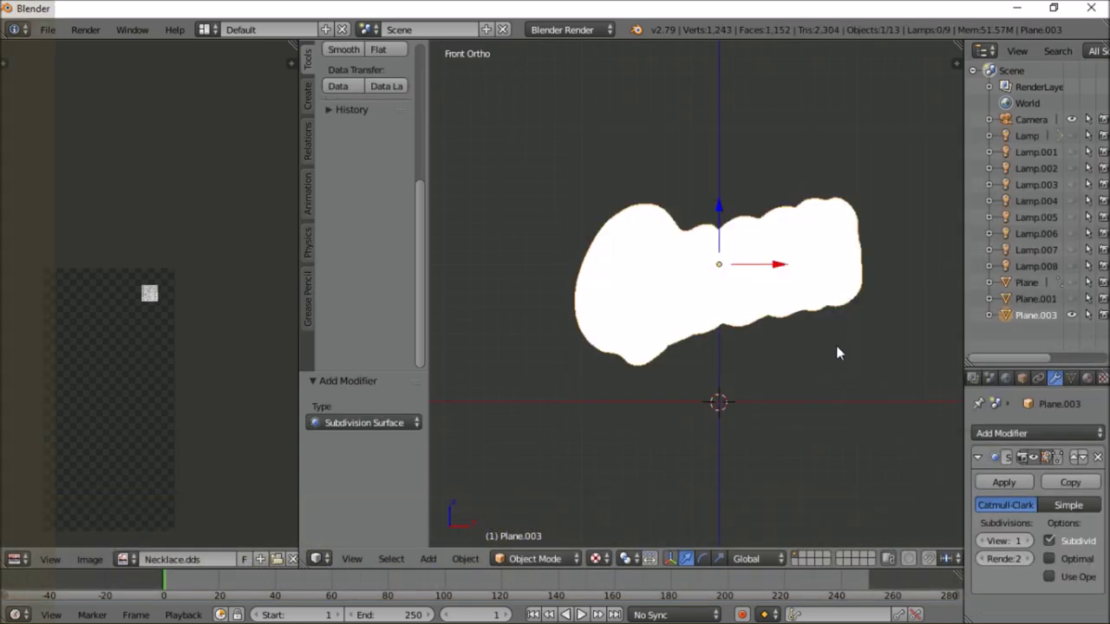
left_click(1005, 482)
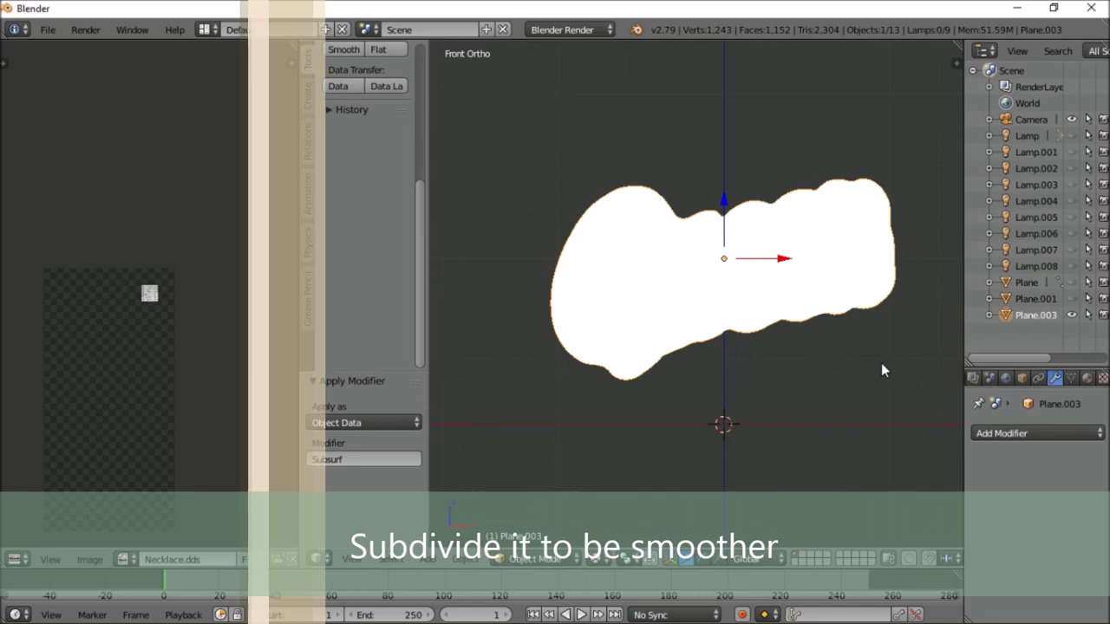
scroll(780, 399, "up", 1)
Step: Enter Edit Mode on the backing shape and select a vertex on its right edge
left_click(533, 559)
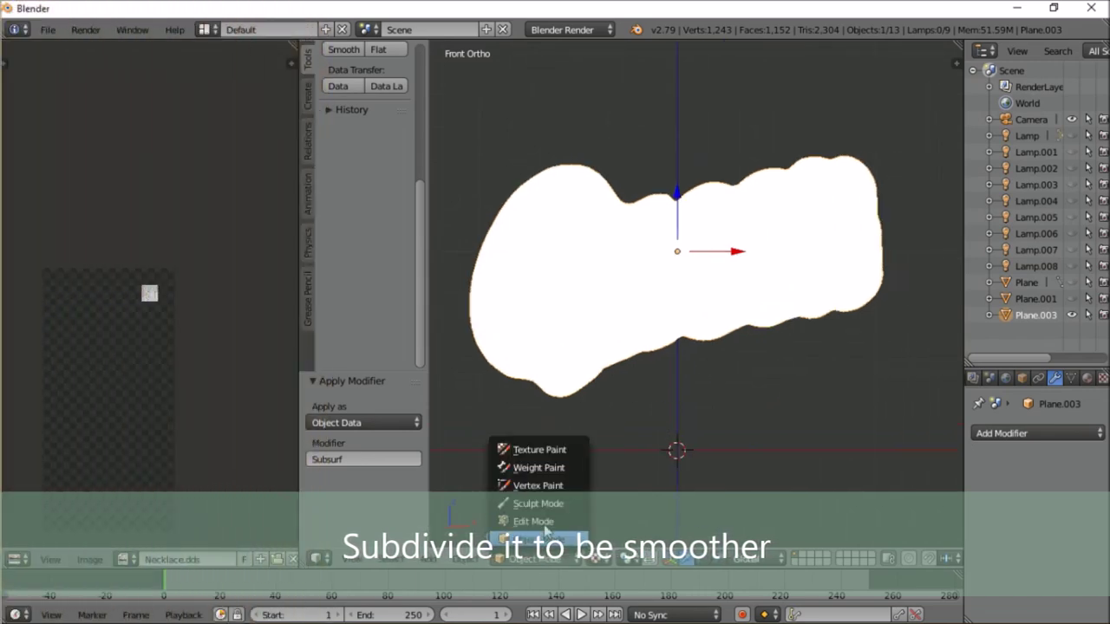
left_click(512, 528)
scroll(886, 221, "up", 2)
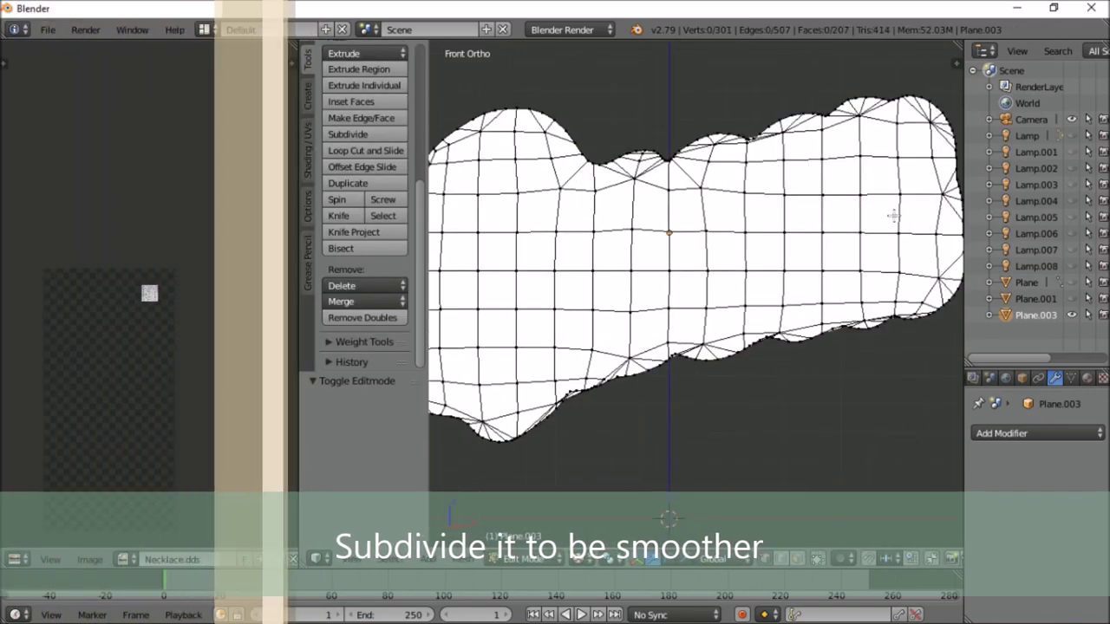
scroll(876, 191, "down", 1)
scroll(862, 166, "up", 3)
scroll(865, 95, "down", 2)
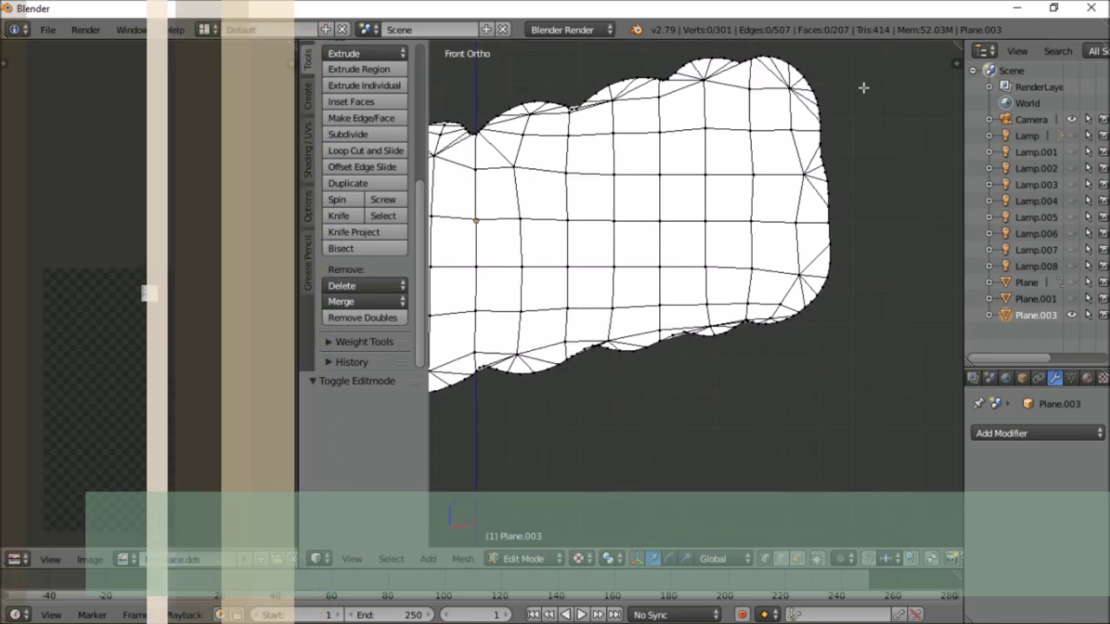
right_click(821, 141)
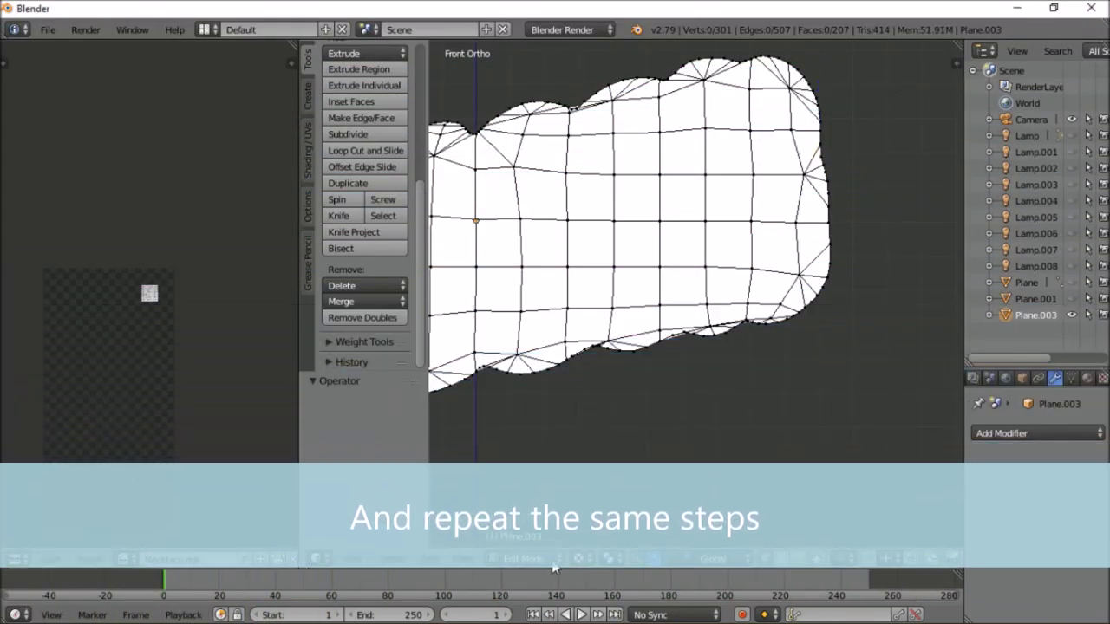
Step: Select all of the backing plate's geometry and extrude it for thickness
left_click(529, 537)
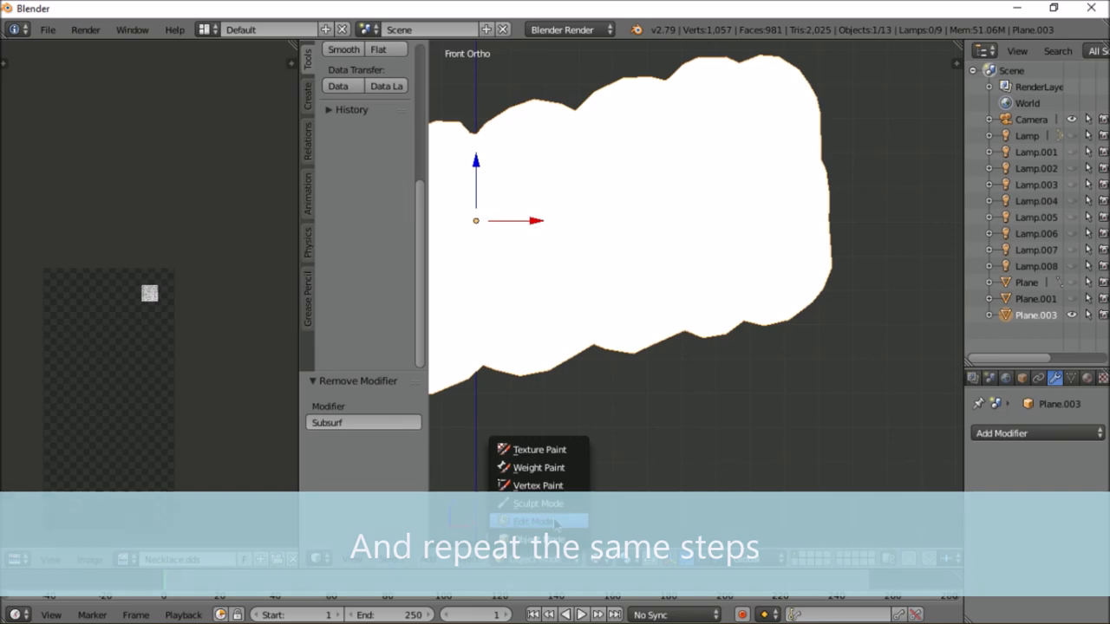
left_click(555, 521)
key("Tab")
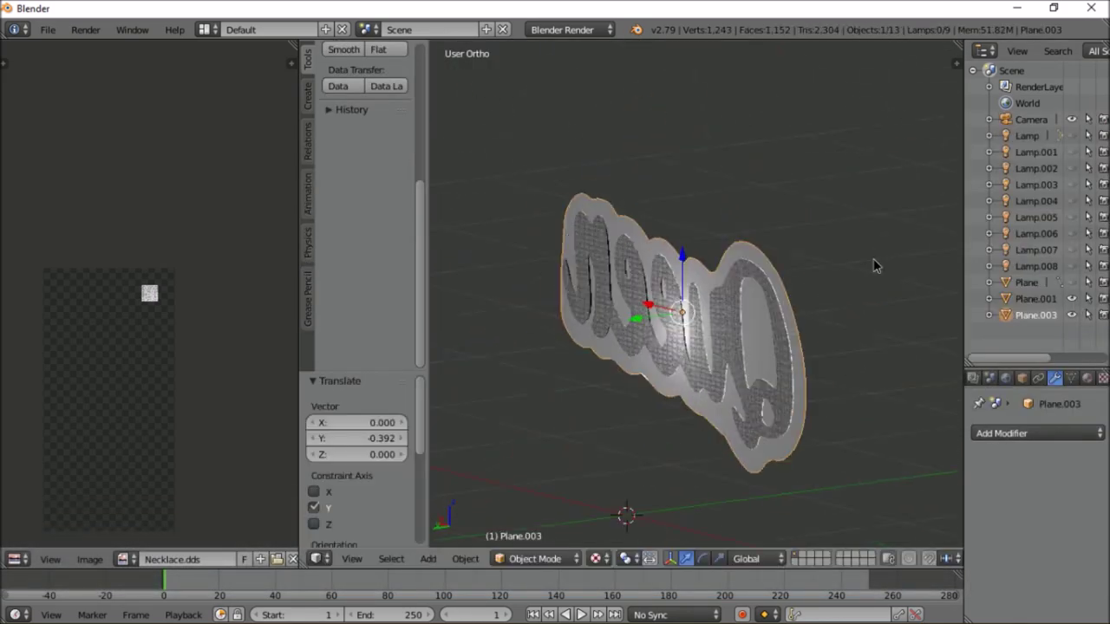
key("Tab")
key("a")
key("e")
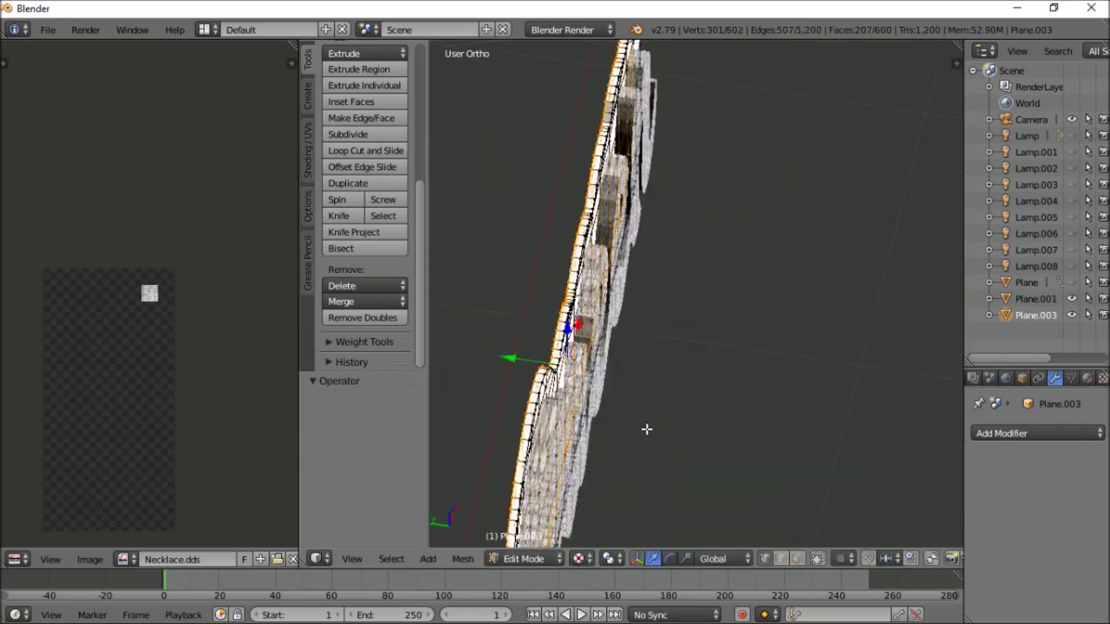
Step: Project the plate's UVs from the front view and fit the island onto the Necklace texture
key("KP_1")
key("u")
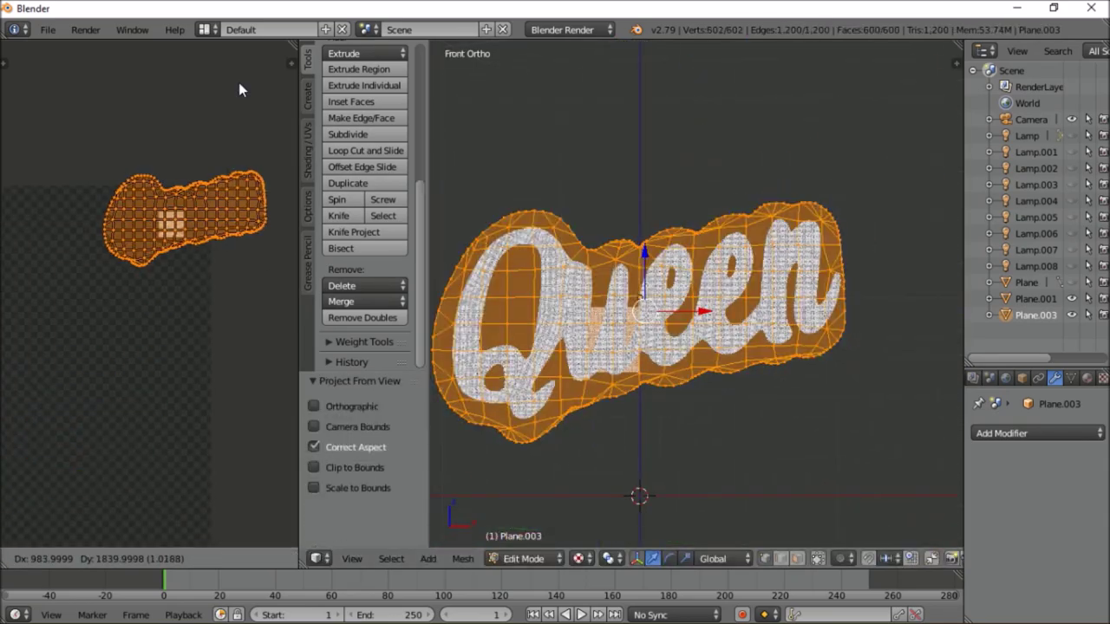
key("g")
scroll(242, 260, "up", 3)
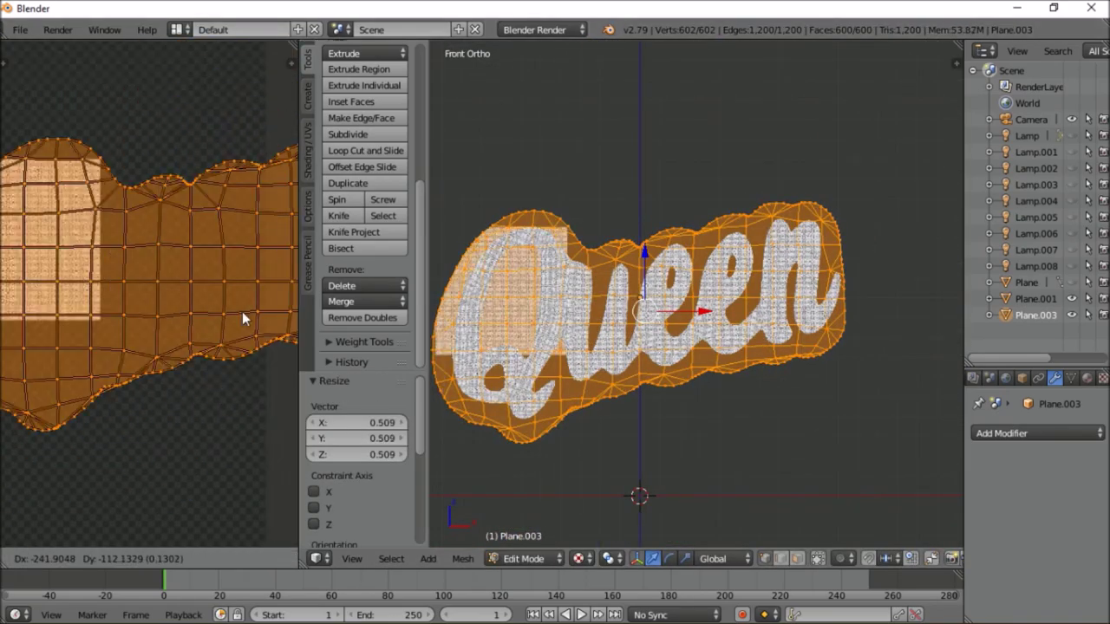
key("s")
left_click(223, 190)
scroll(223, 189, "up", 2)
Step: Box-select the right part of the UV island, scale it horizontally and slide it left
key("a")
key("b")
left_click_drag(147, 186, 278, 433)
key("s")
key("x")
left_click(215, 339)
key("g")
key("x")
left_click(46, 325)
middle_click_drag(46, 325, 159, 303)
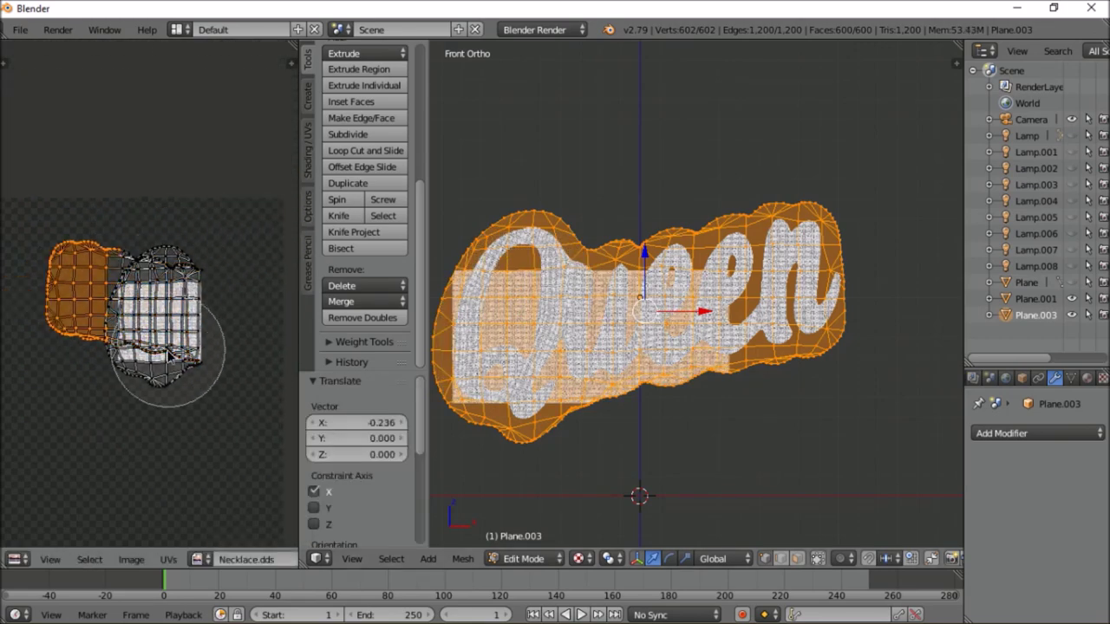
Step: Flip the selected UVs vertically and shift the left UV strip horizontally onto the texture
key("s")
key("x")
left_click(165, 305)
key("g")
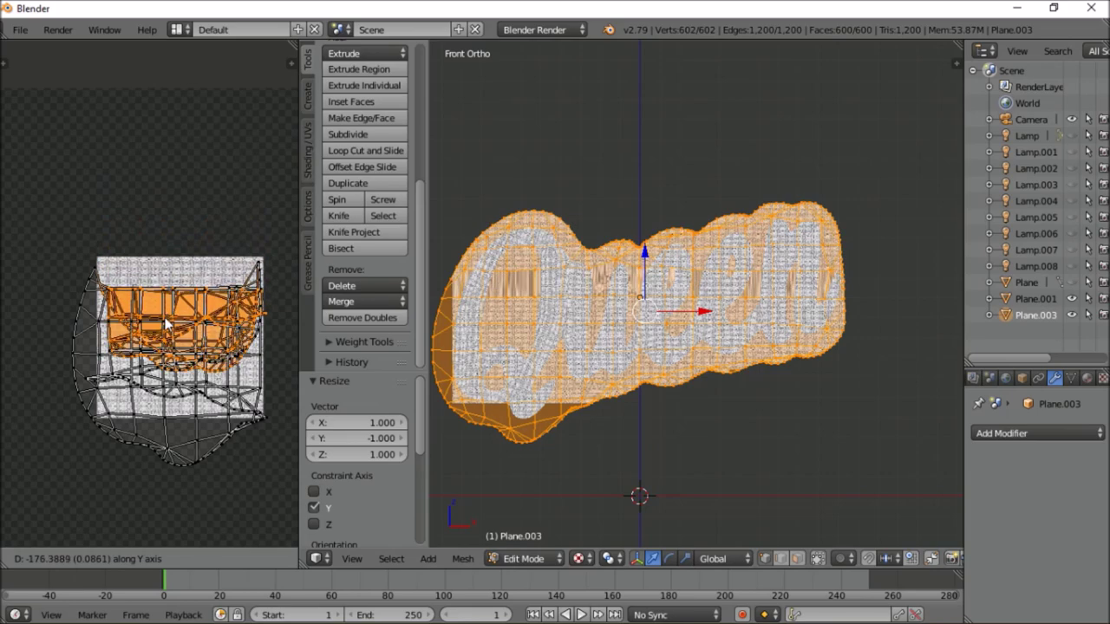
left_click(152, 284)
key("a")
scroll(153, 282, "up", 3)
scroll(153, 283, "down", 2)
key("b")
left_click_drag(39, 148, 96, 395)
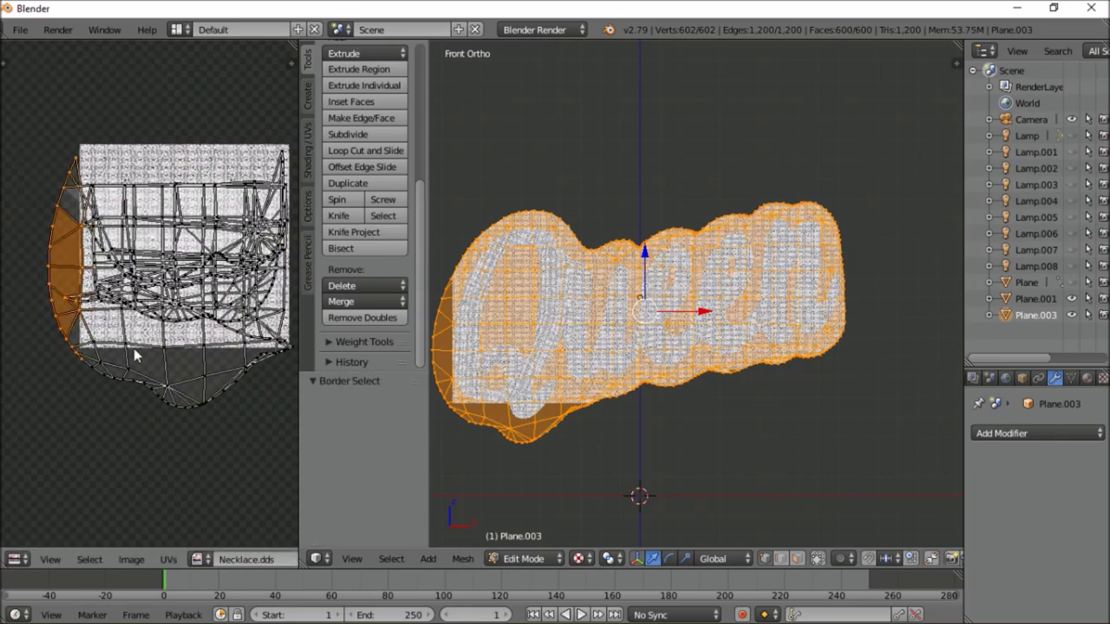
left_click(246, 321)
middle_click_drag(246, 321, 221, 320)
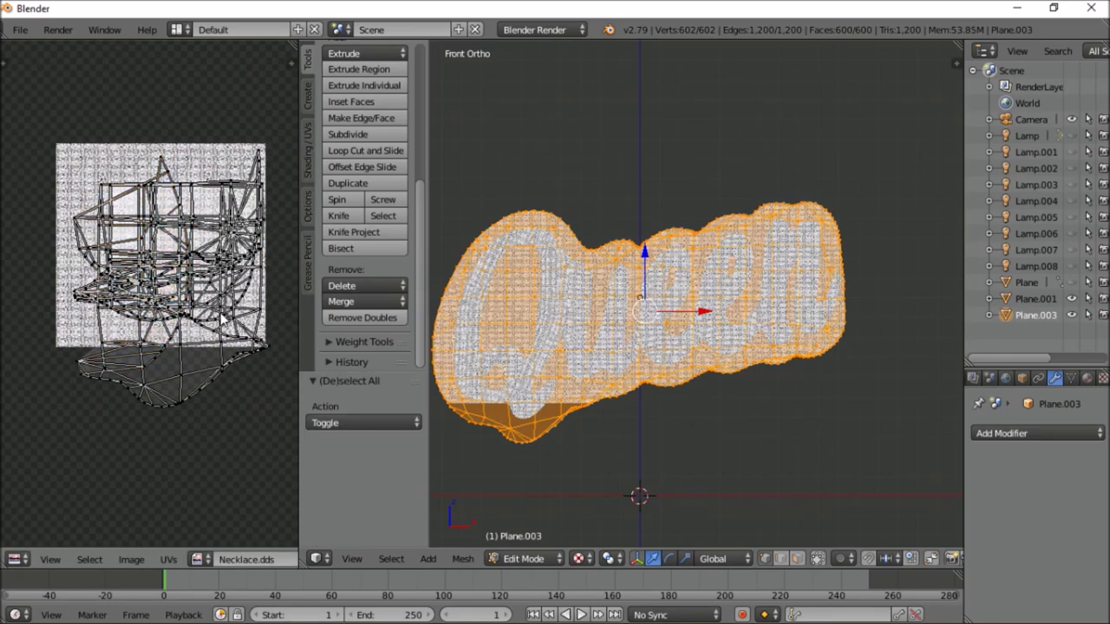
Step: Select all UVs, leave Edit Mode, and inspect the textured pendant from the front
key("a")
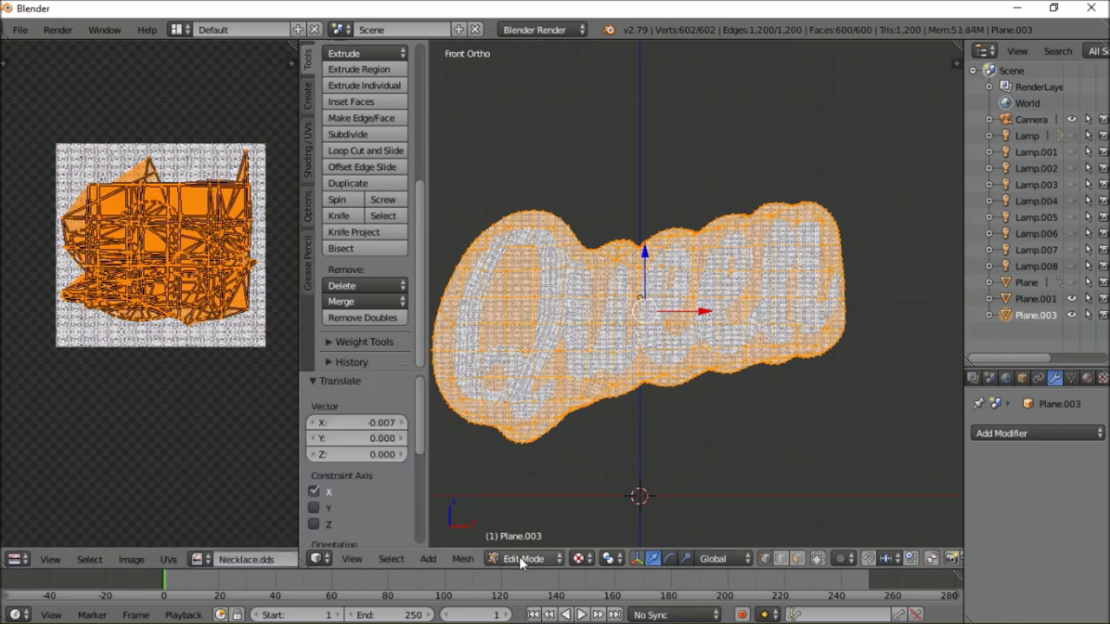
key("Tab")
middle_click_drag(685, 381, 659, 313)
scroll(954, 395, "up", 4)
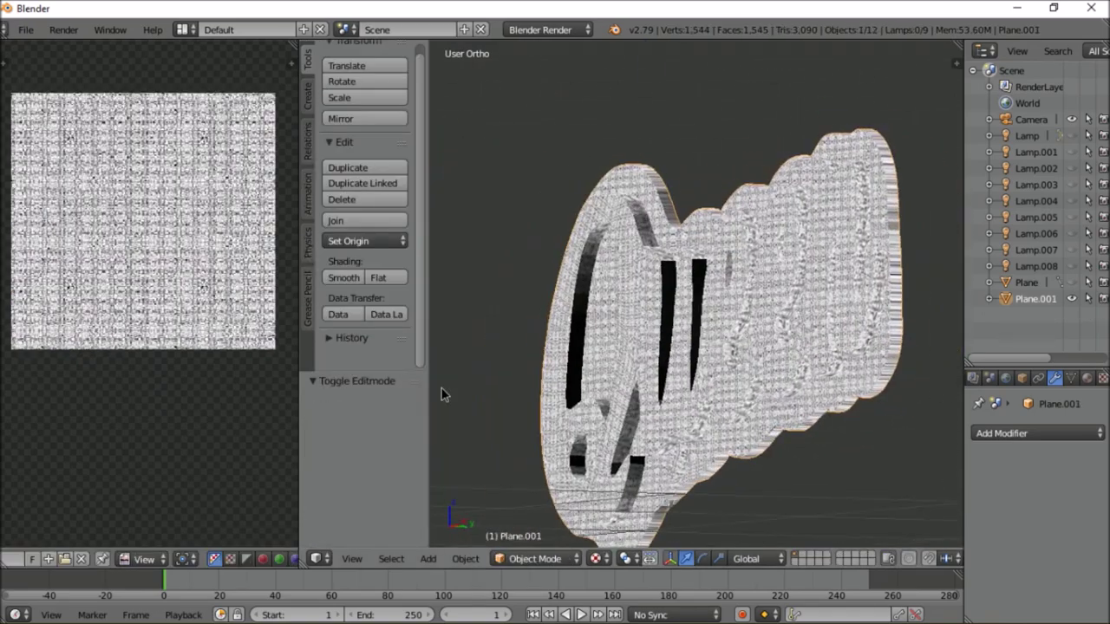
middle_click_drag(953, 394, 615, 524)
scroll(564, 390, "down", 3)
key("KP_1")
Step: Unhide the reference photo Plane in the Outliner
scroll(569, 371, "up", 2)
scroll(578, 371, "down", 2)
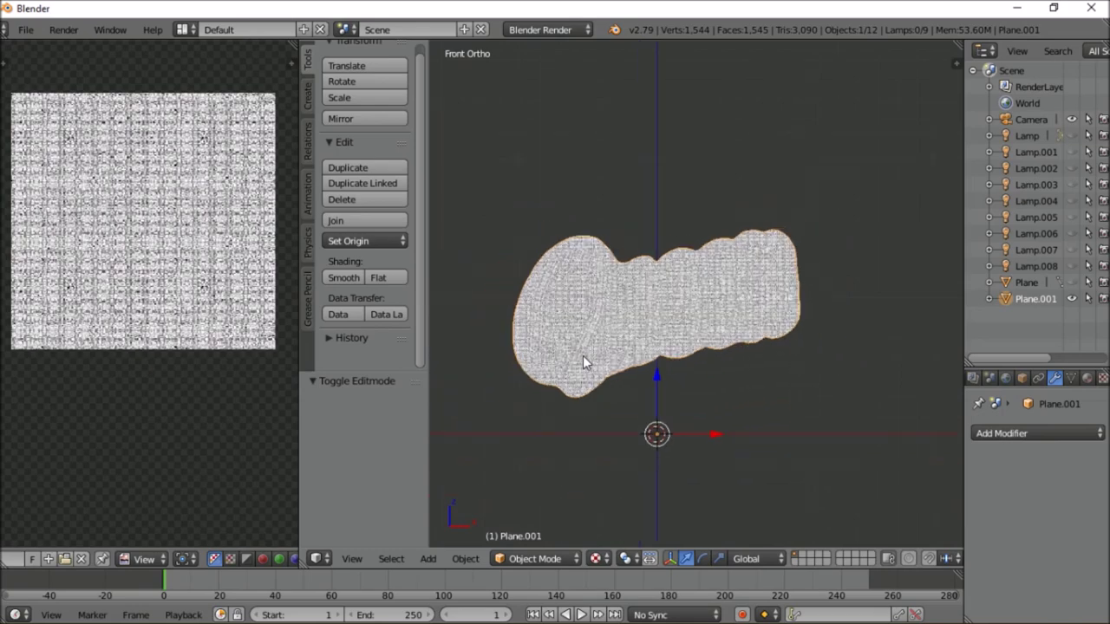
left_click(1028, 282)
left_click(1072, 281)
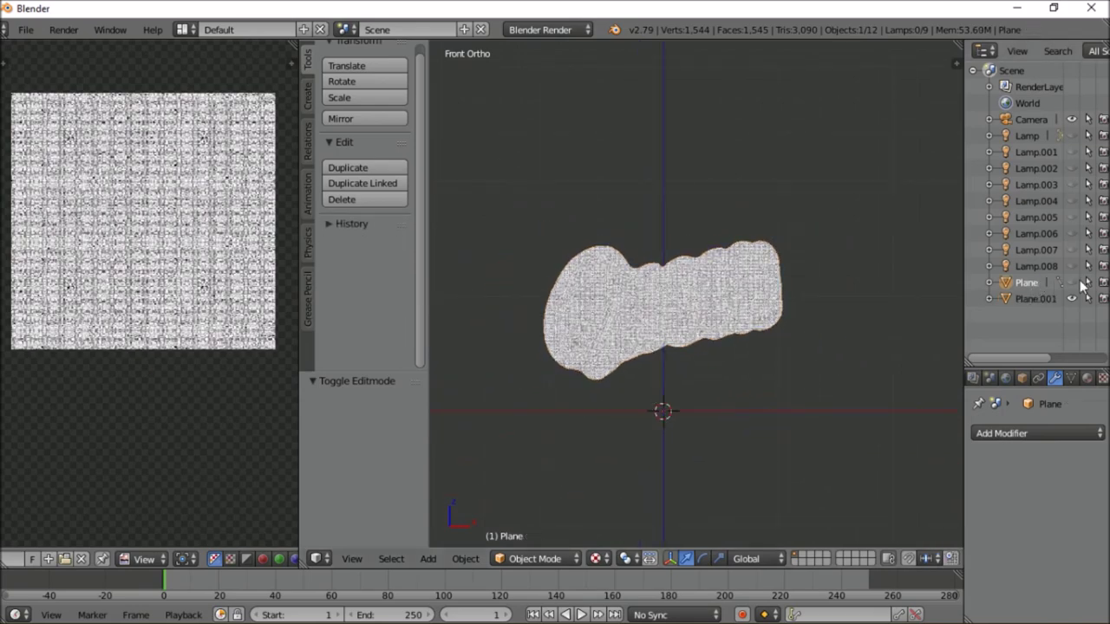
right_click(1024, 282)
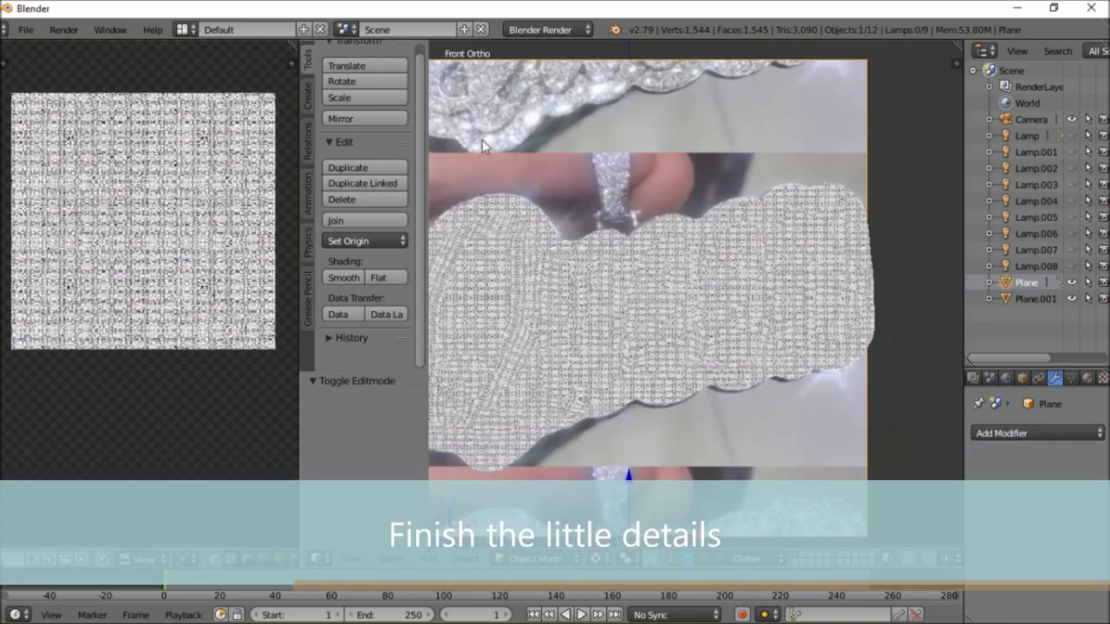
Step: Add a new plane for the bail and scale it down
left_click(307, 96)
left_click(371, 91)
scroll(651, 260, "down", 3)
key("s")
left_click(645, 185)
scroll(644, 185, "up", 6)
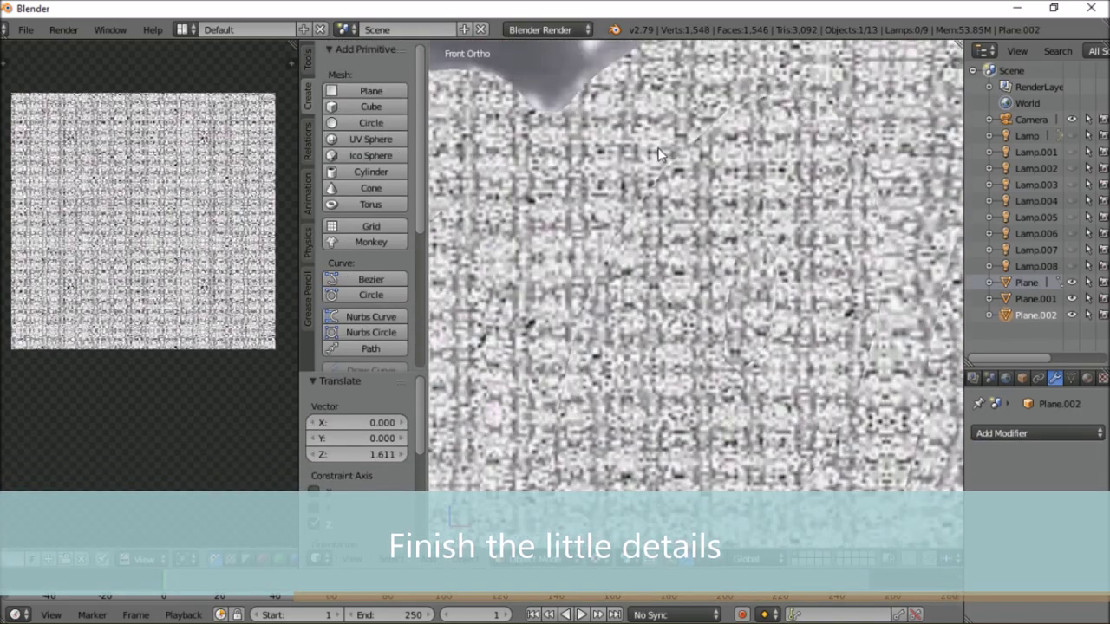
key("s")
left_click(685, 276)
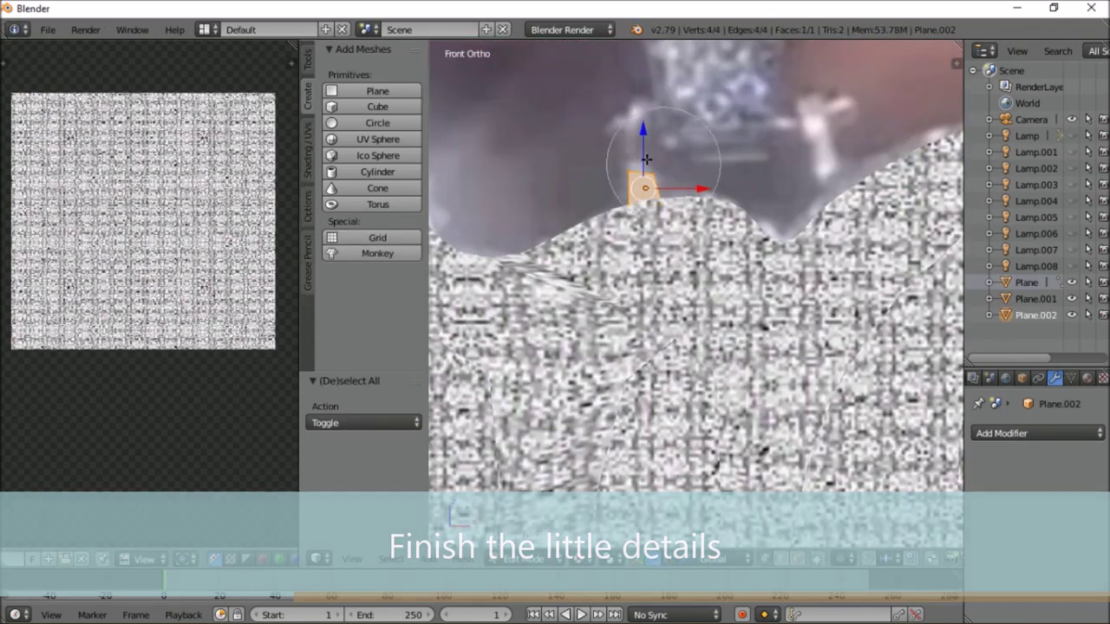
Step: Extrude the plane into a strip, try duplicating its top edge, then undo
key("e")
left_click(634, 105)
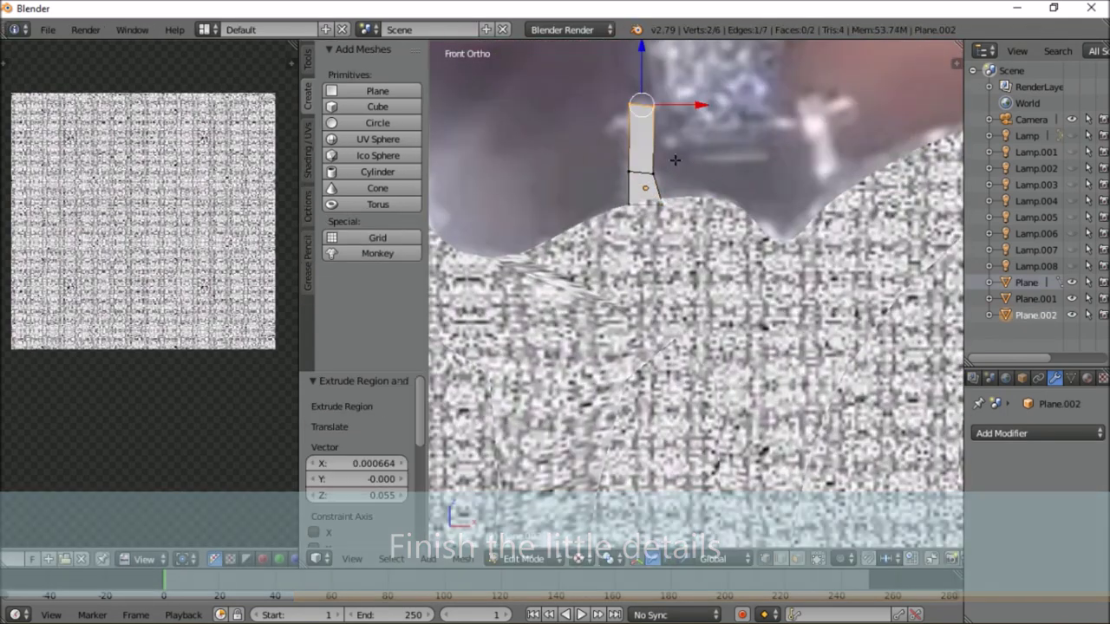
key("shift+d")
key("x")
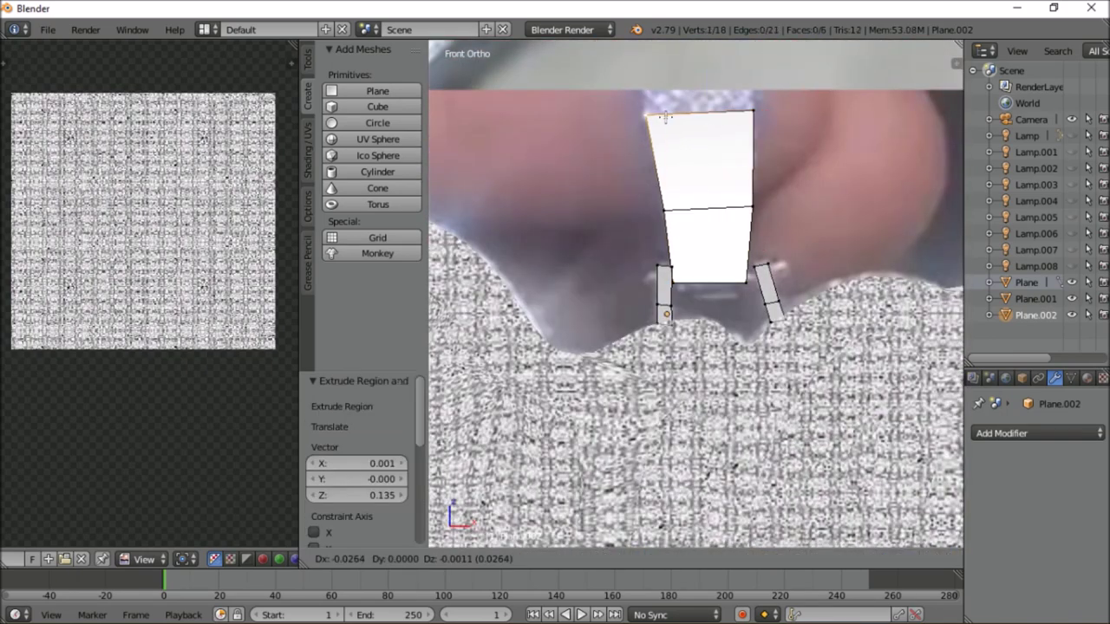
key("Escape")
key("KP_1")
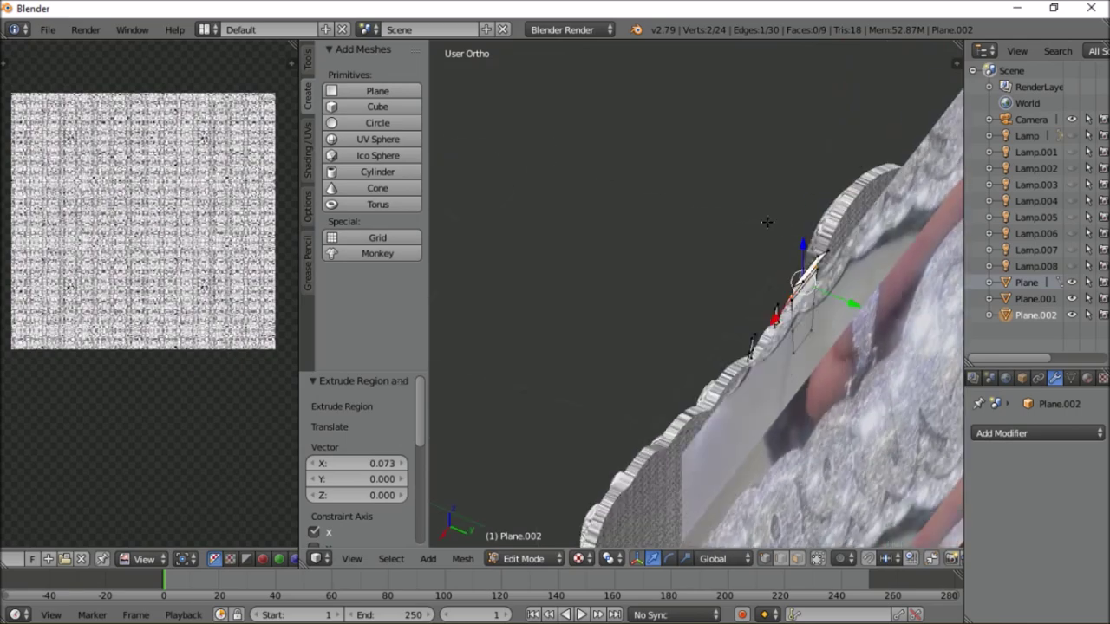
key("ctrl+z")
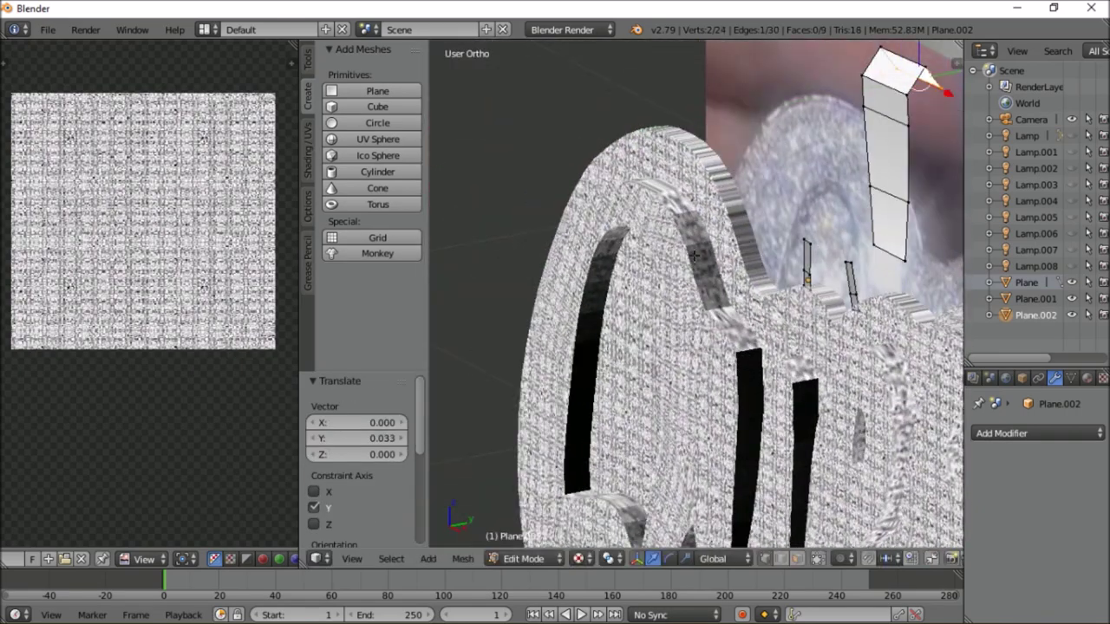
Step: Extend the bail column downward, scale it, and extrude new geometry on it
left_click(764, 233)
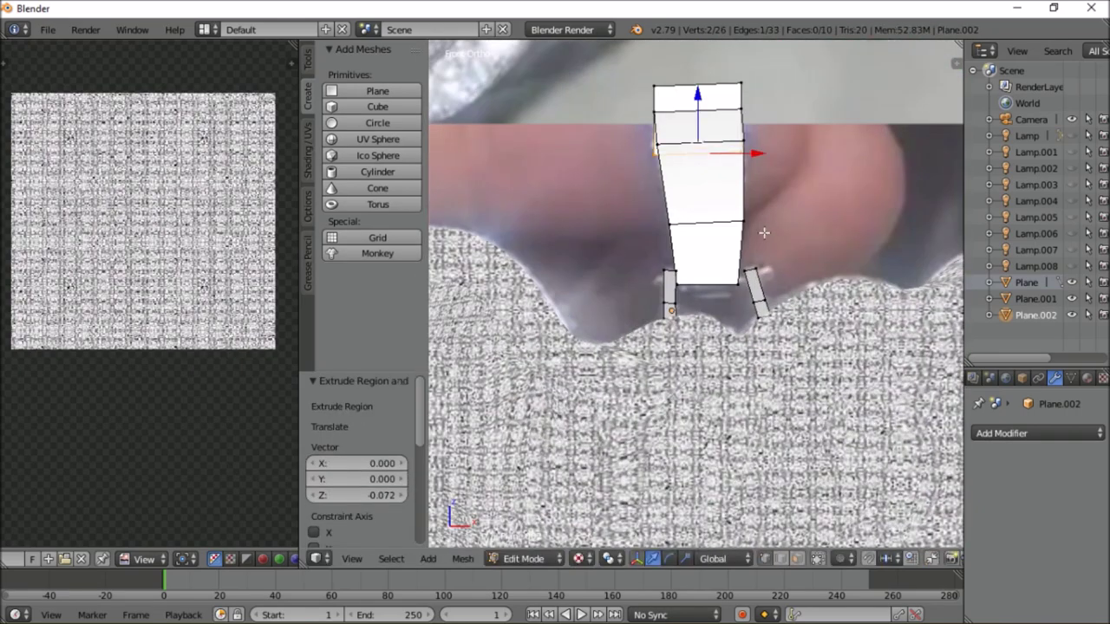
left_click(807, 323)
middle_click_drag(807, 323, 781, 338)
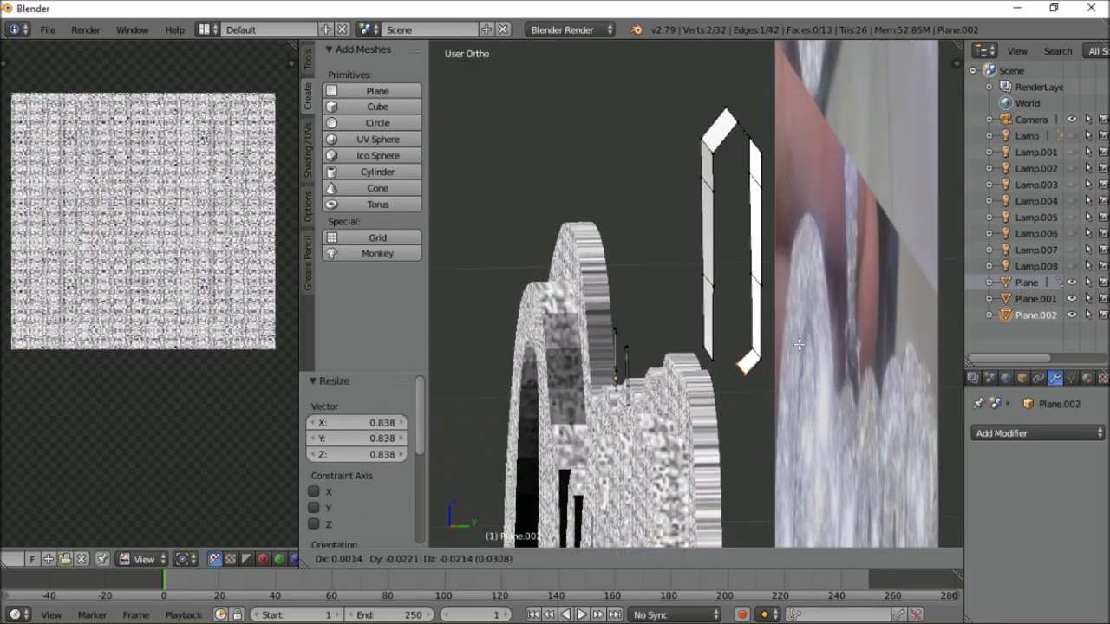
key("e")
left_click(777, 350)
middle_click_drag(732, 395, 798, 338)
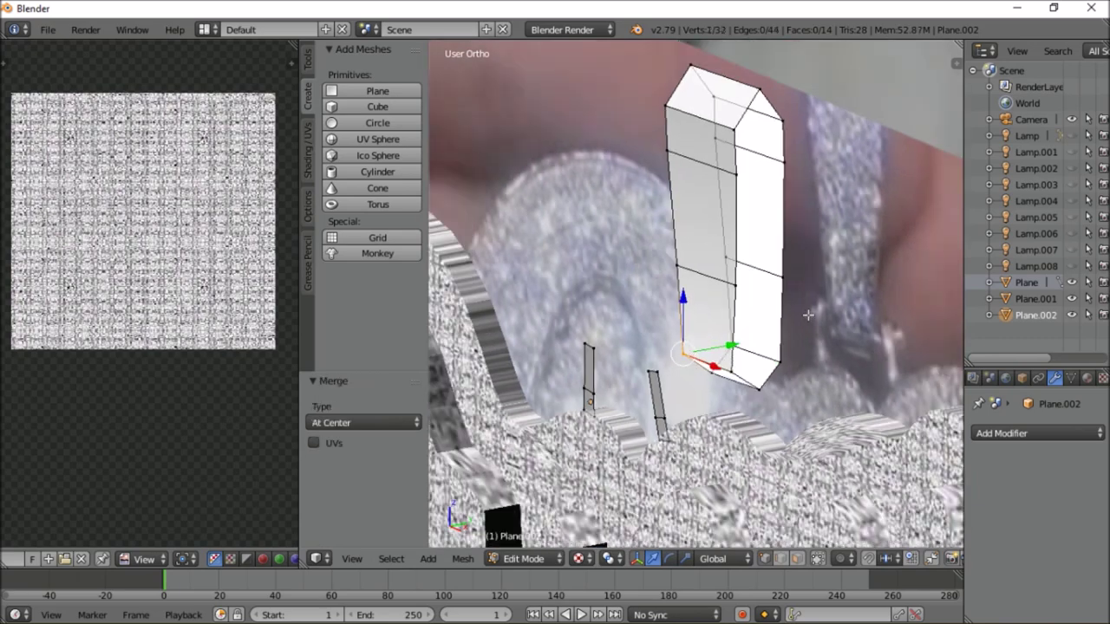
Step: Move the whole bail column along Y into position and add a cylinder for the hinge pin
key("l")
key("g")
key("y")
left_click(776, 360)
key("KP_1")
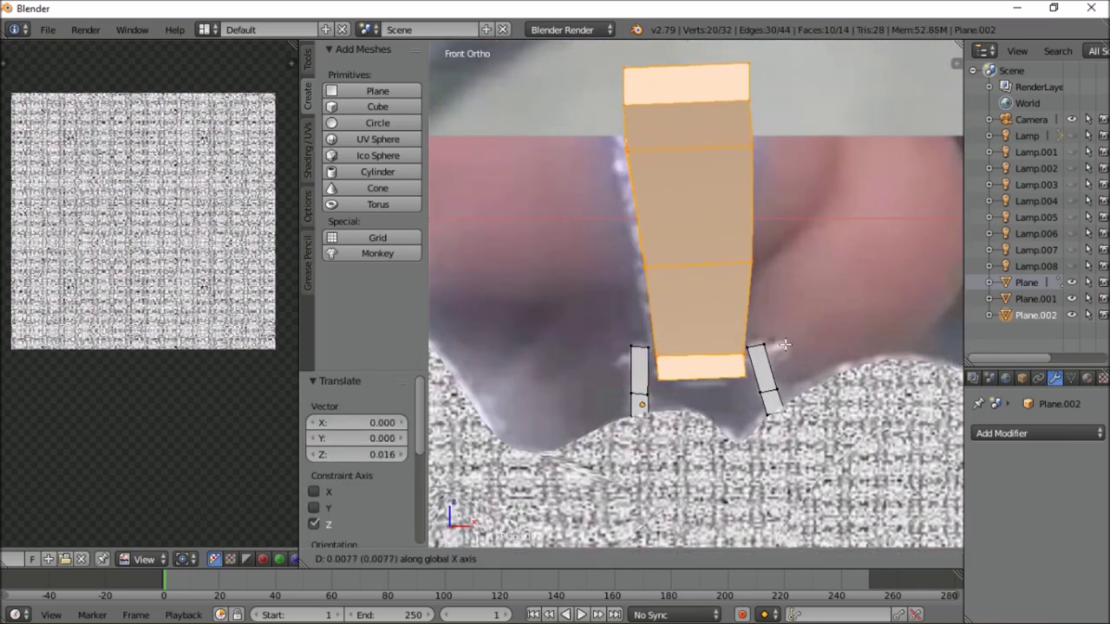
left_click(787, 343)
left_click(377, 172)
scroll(731, 250, "down", 5)
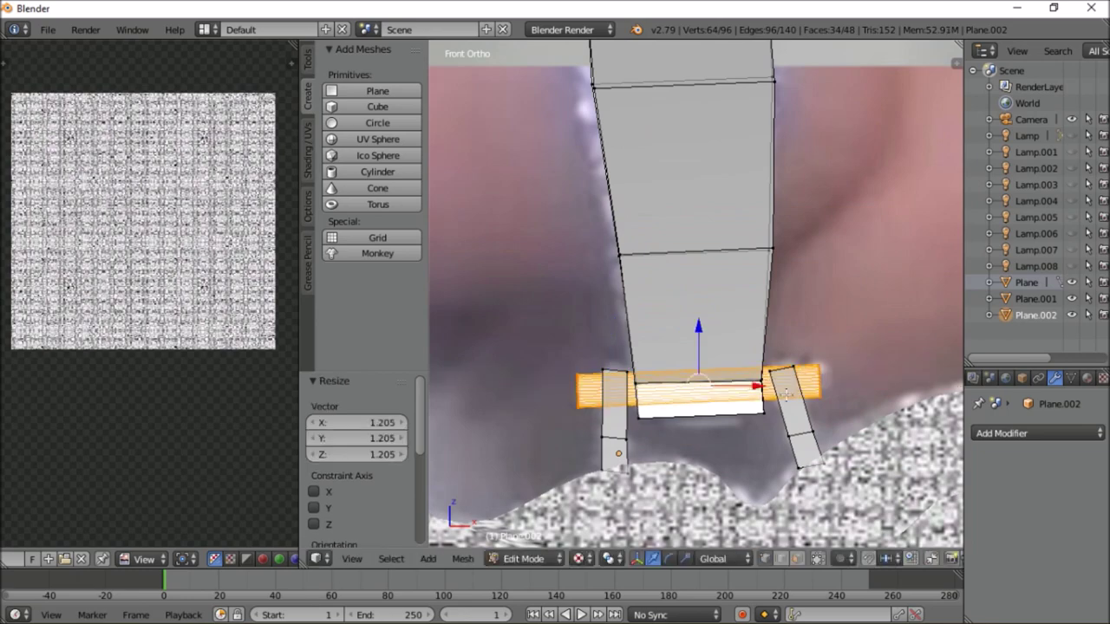
Step: Move the hinge-pin cylinder along Y to the bail column's base, sized to 1.205
middle_click_drag(785, 397, 810, 454)
key("g")
key("y")
left_click(854, 392)
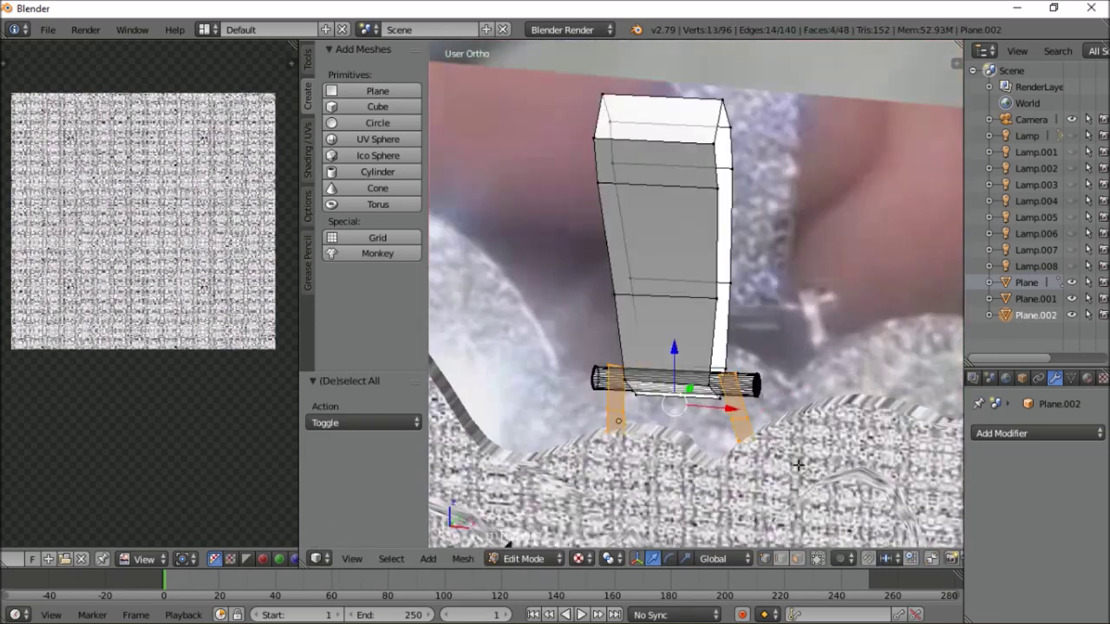